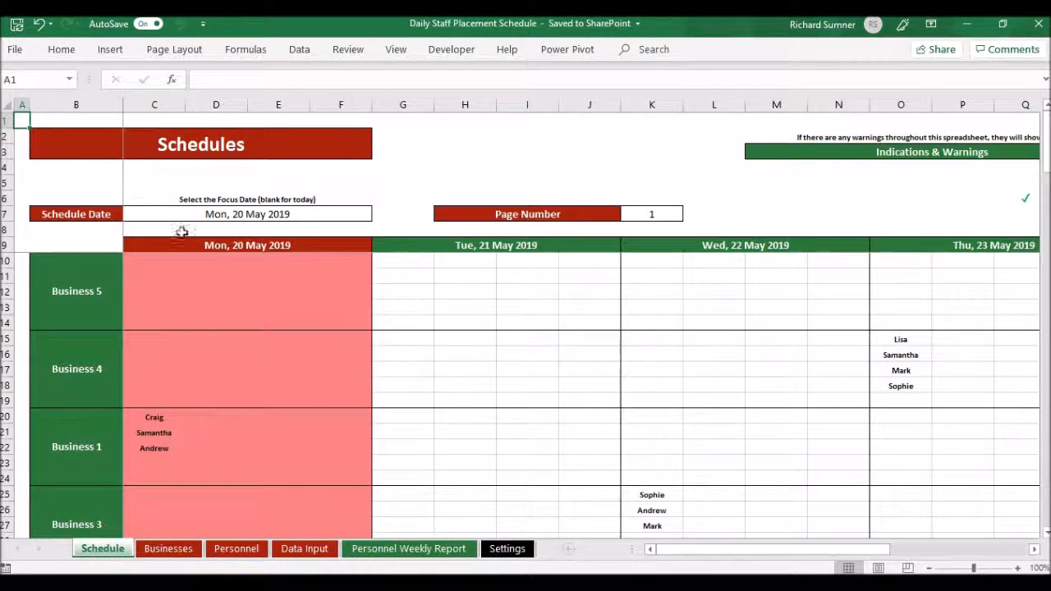
Step: Check the workbook's protection info, and look over the Businesses and Personnel sheets
{"action": "left_click", "coordinate": [18, 54]}
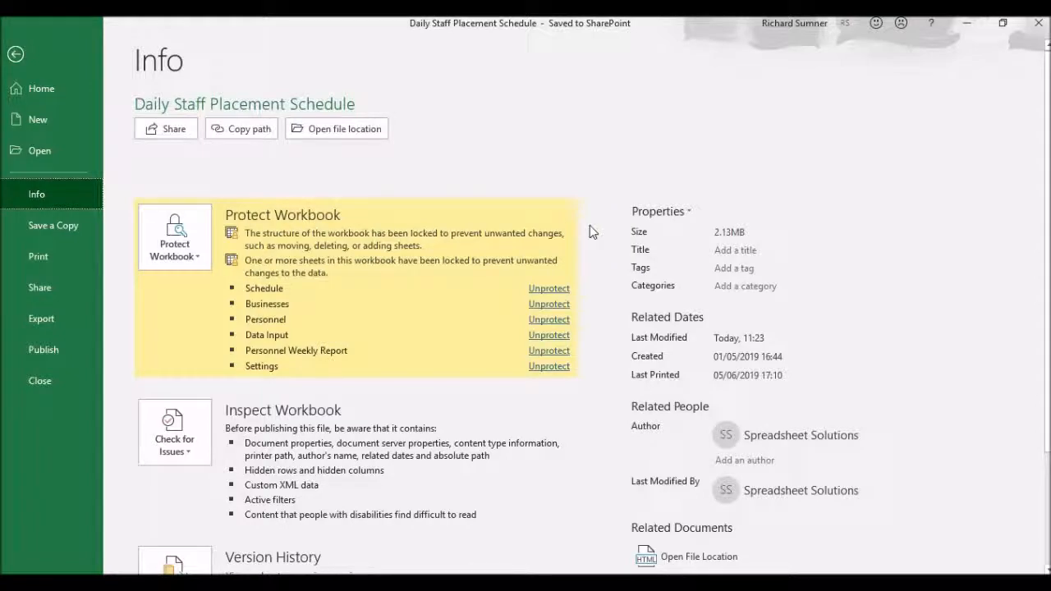
{"action": "left_click", "coordinate": [16, 54]}
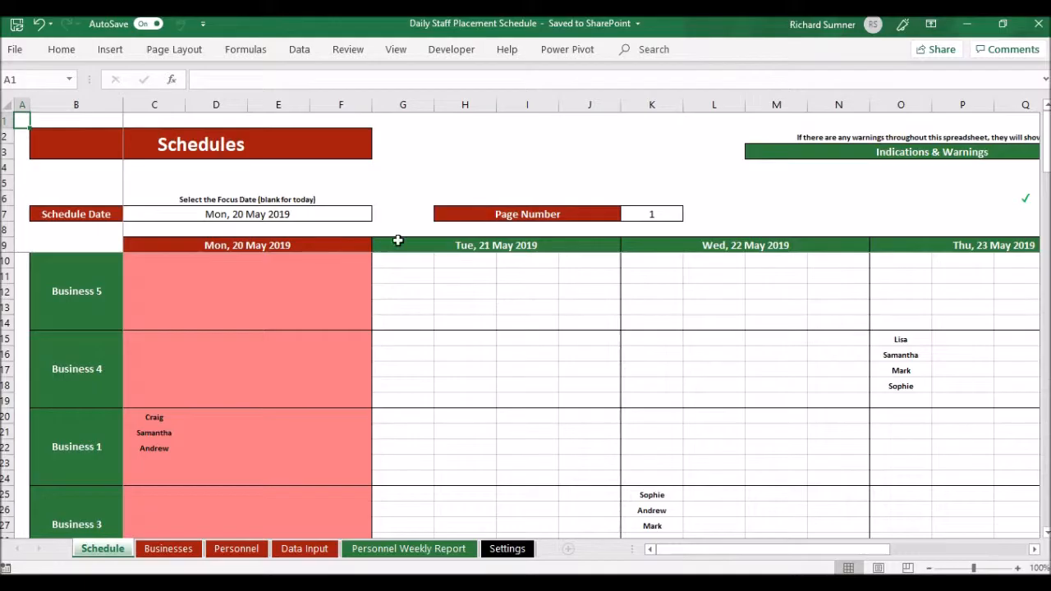
{"action": "left_click", "coordinate": [168, 548]}
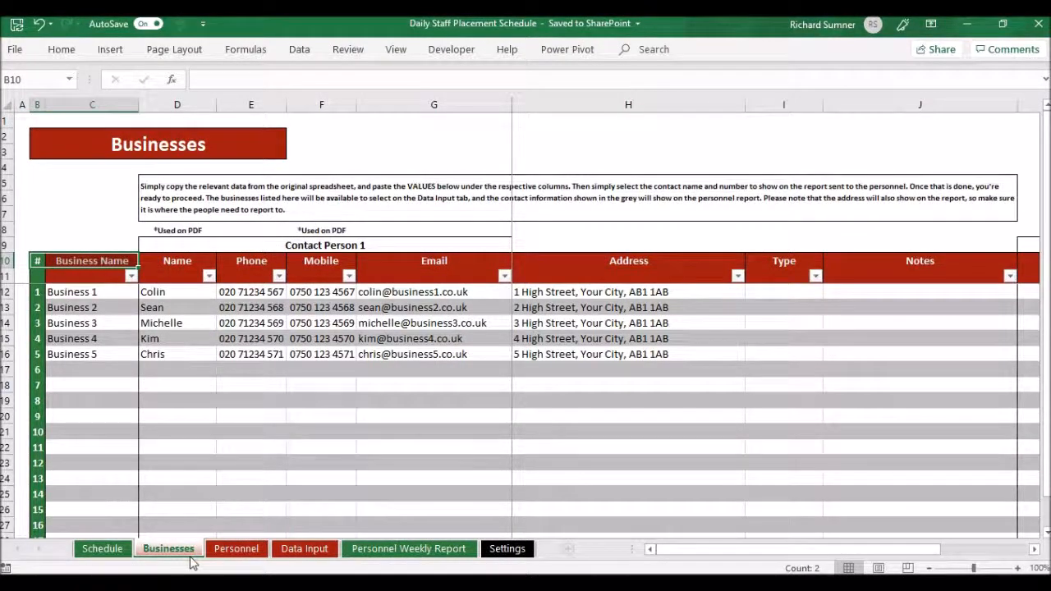
{"action": "left_click", "coordinate": [230, 558]}
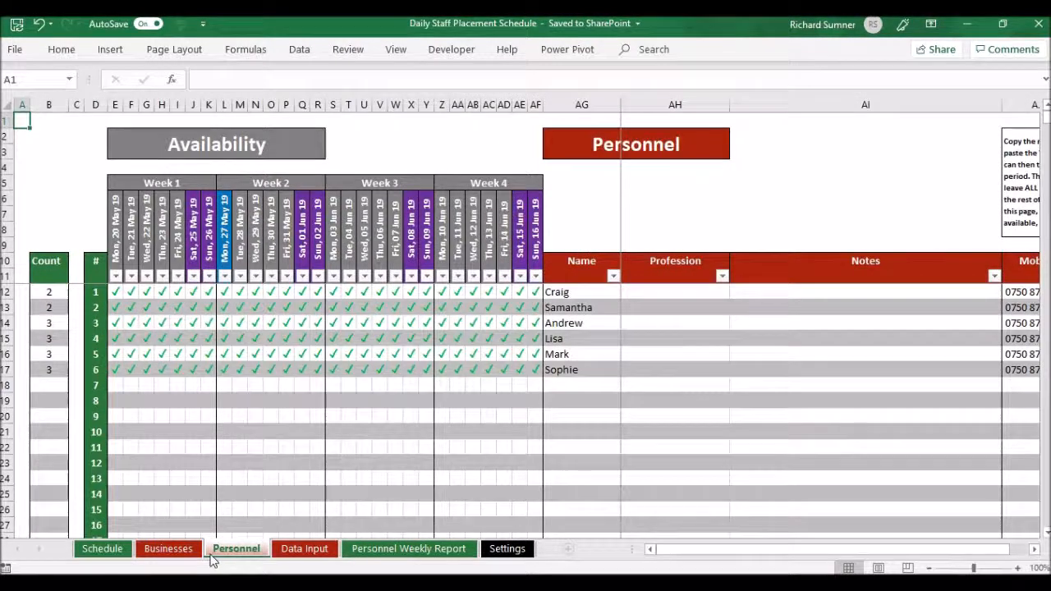
Step: Examine the Businesses sheet's columns from the first contact's details through to Contact Person 2, and return to cell A1
{"action": "left_click", "coordinate": [170, 550]}
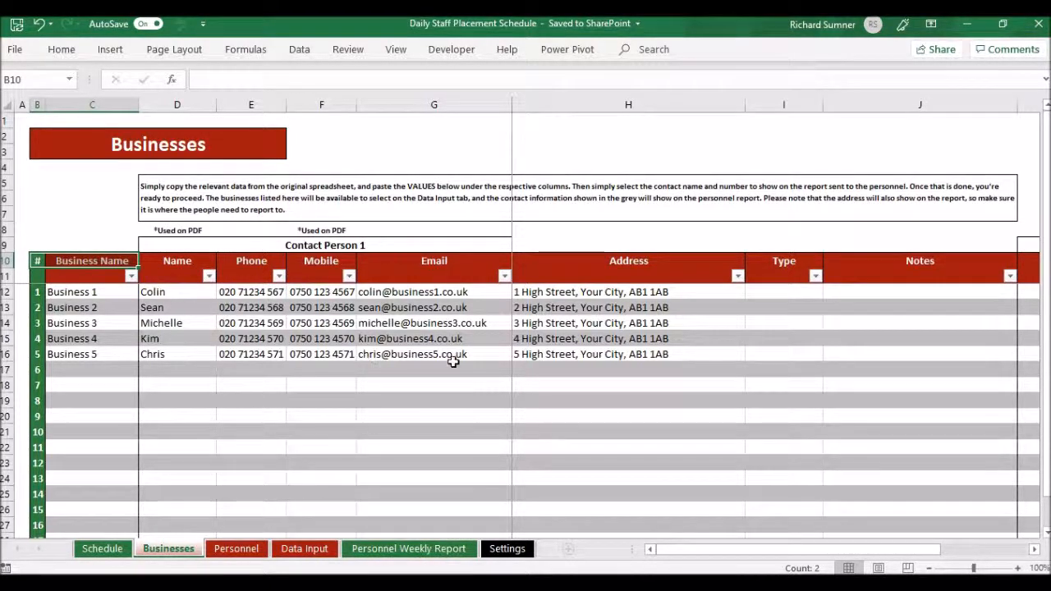
{"action": "left_click", "coordinate": [205, 304]}
{"action": "key", "text": "Right"}
{"action": "key", "text": "Right"}
{"action": "key", "text": "Right"}
{"action": "key", "text": "Right"}
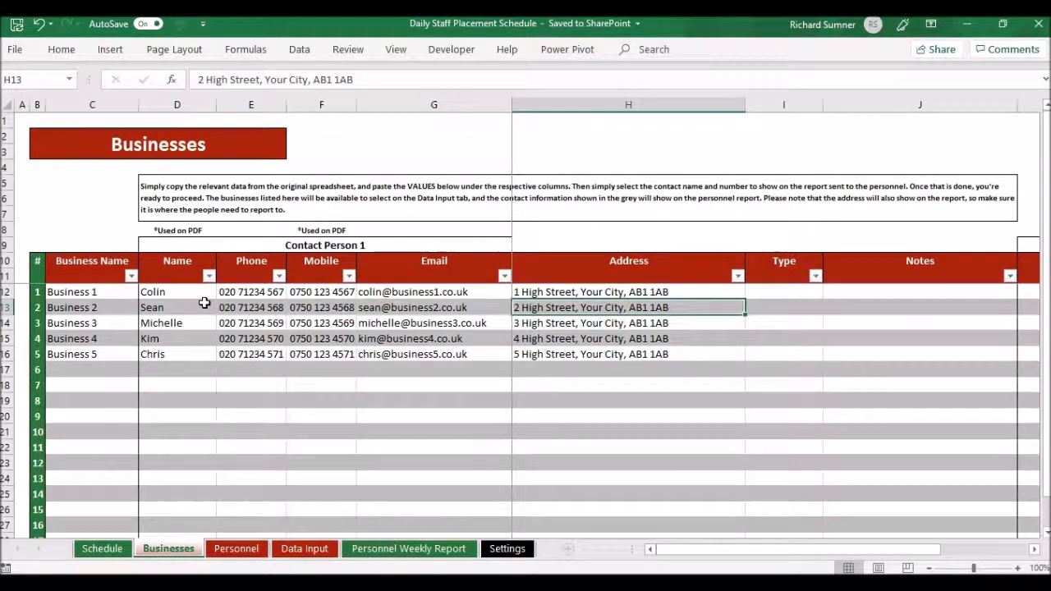
{"action": "key", "text": "Right"}
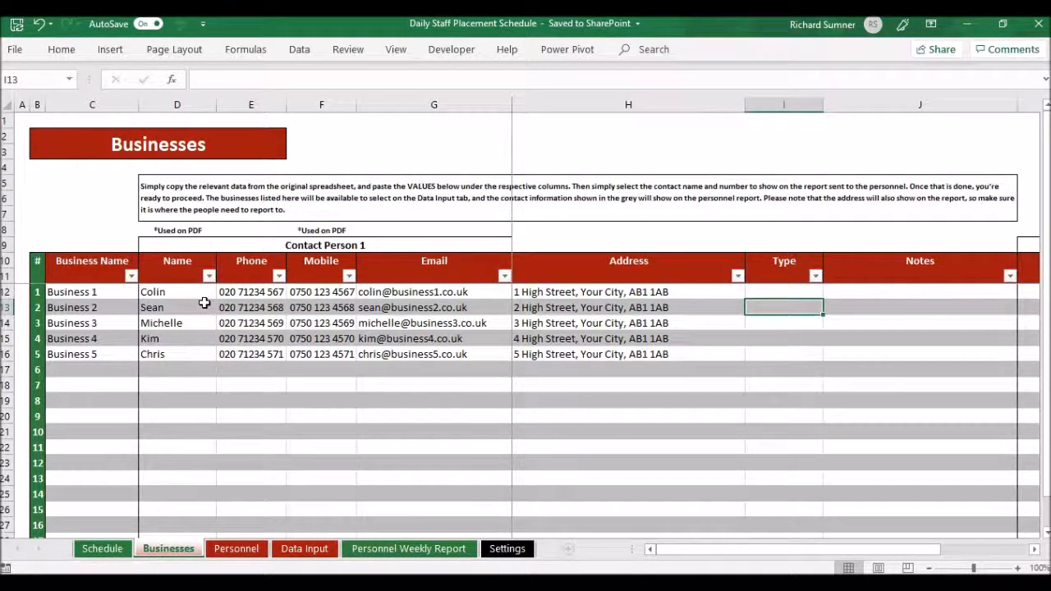
{"action": "key", "text": "Right"}
{"action": "key", "text": "Right"}
{"action": "key", "text": "Left"}
{"action": "key", "text": "Left"}
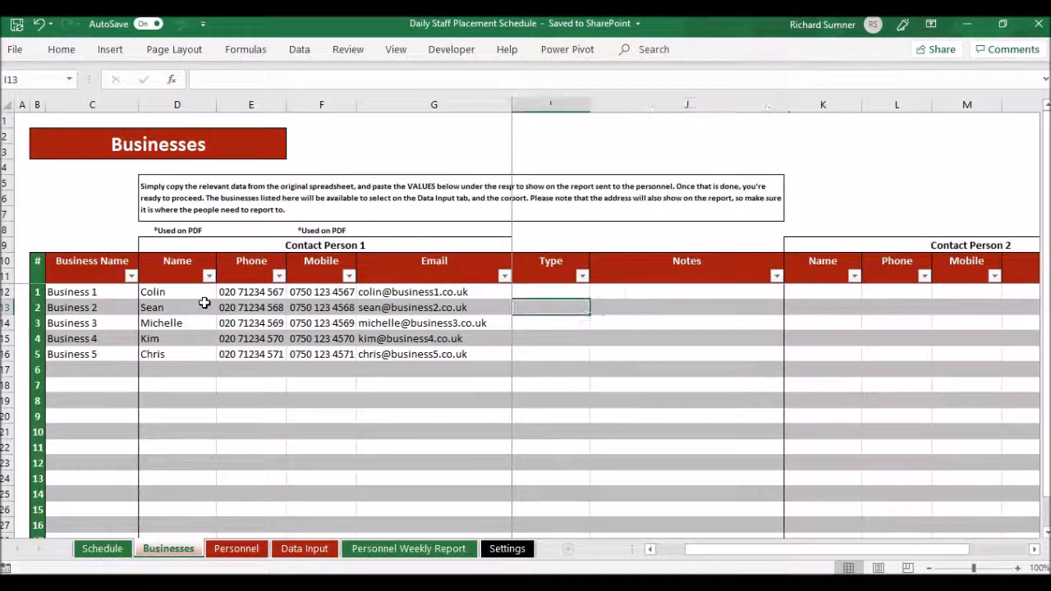
{"action": "key", "text": "Right"}
{"action": "key", "text": "Right"}
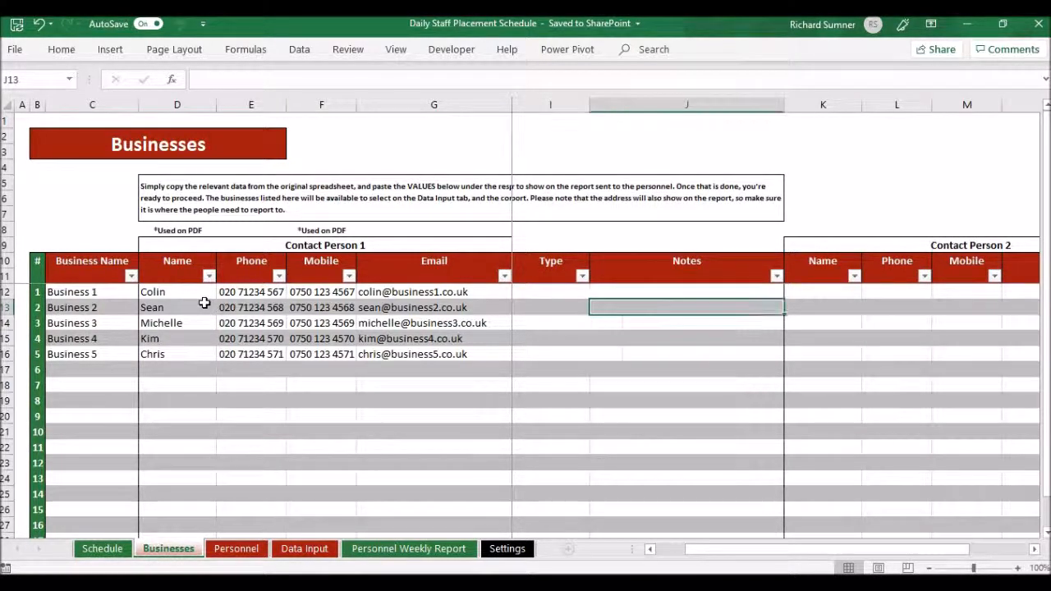
{"action": "key", "text": "Right"}
{"action": "key", "text": "Right"}
{"action": "key", "text": "Right"}
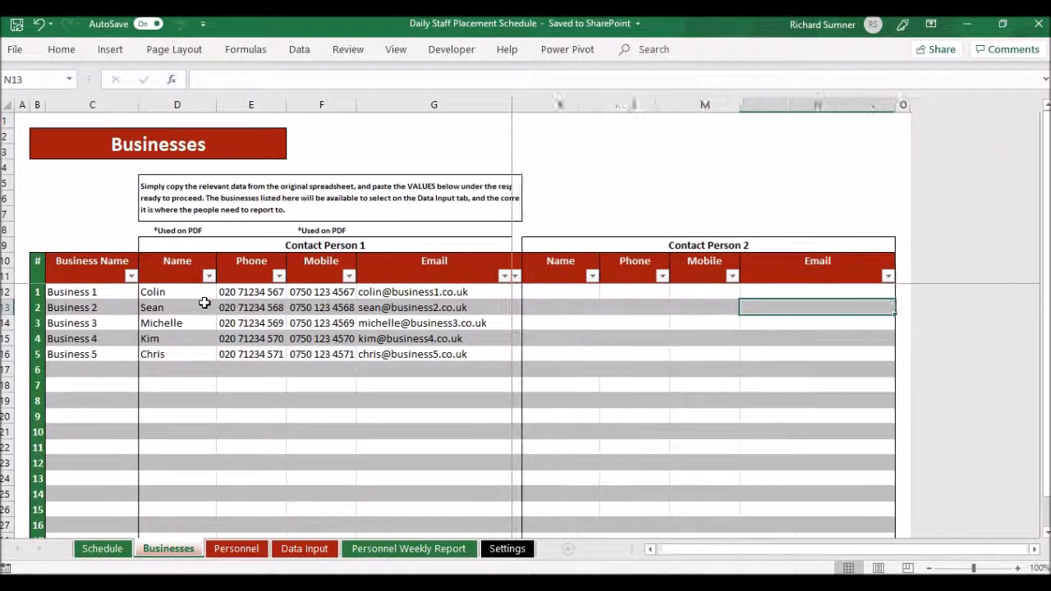
{"action": "key", "text": "Left"}
{"action": "key", "text": "Left"}
{"action": "key", "text": "Left"}
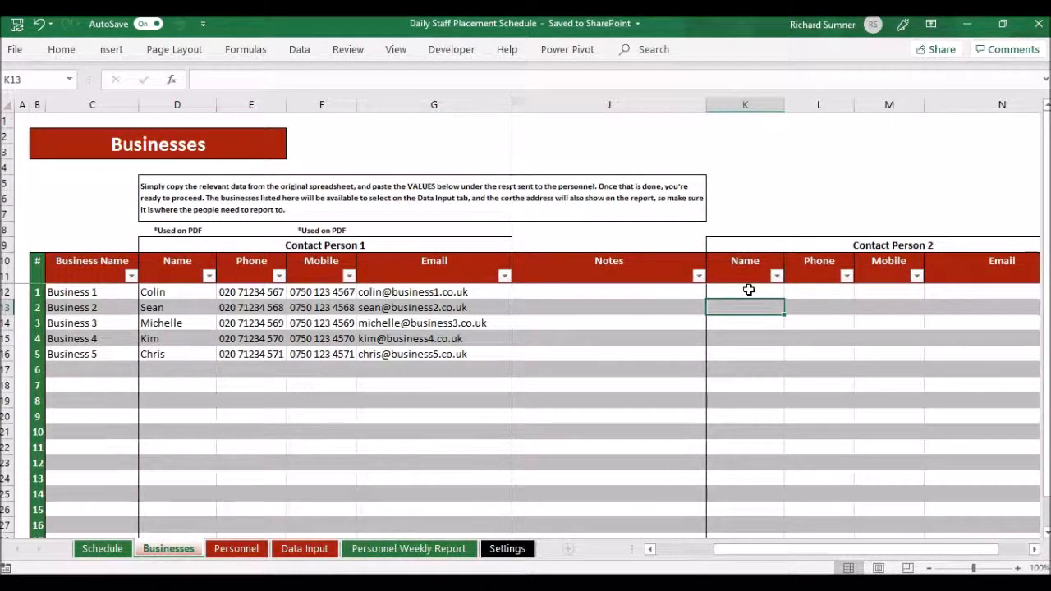
{"action": "key", "text": "Left"}
{"action": "key", "text": "Left"}
{"action": "key", "text": "Left"}
{"action": "key", "text": "Left"}
{"action": "key", "text": "Left"}
{"action": "key", "text": "Left"}
{"action": "key", "text": "Left"}
{"action": "key", "text": "Left"}
{"action": "key", "text": "Left"}
{"action": "key", "text": "Left"}
{"action": "key", "text": "Up"}
{"action": "key", "text": "Up"}
{"action": "key", "text": "Up"}
{"action": "key", "text": "Up"}
{"action": "key", "text": "Up"}
{"action": "key", "text": "Up"}
{"action": "key", "text": "Up"}
{"action": "key", "text": "Up"}
{"action": "key", "text": "Up"}
{"action": "key", "text": "Up"}
{"action": "key", "text": "Up"}
{"action": "key", "text": "Up"}
{"action": "key", "text": "Up"}
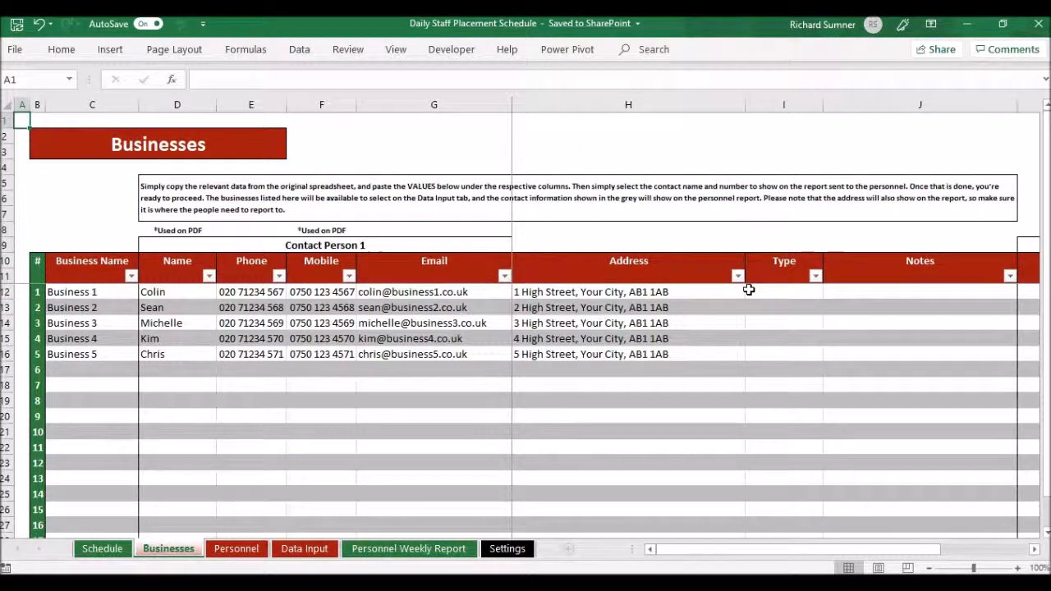
Step: Examine the Personnel sheet's columns from profession and notes through contact details to banking details, and return to cell A1
{"action": "left_click", "coordinate": [235, 548]}
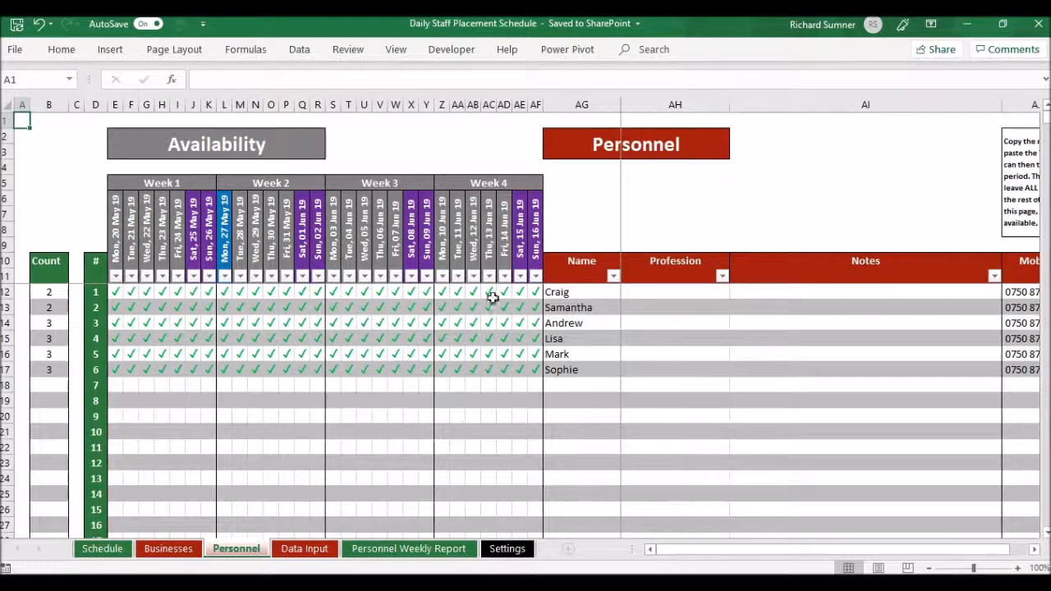
{"action": "left_click", "coordinate": [624, 339]}
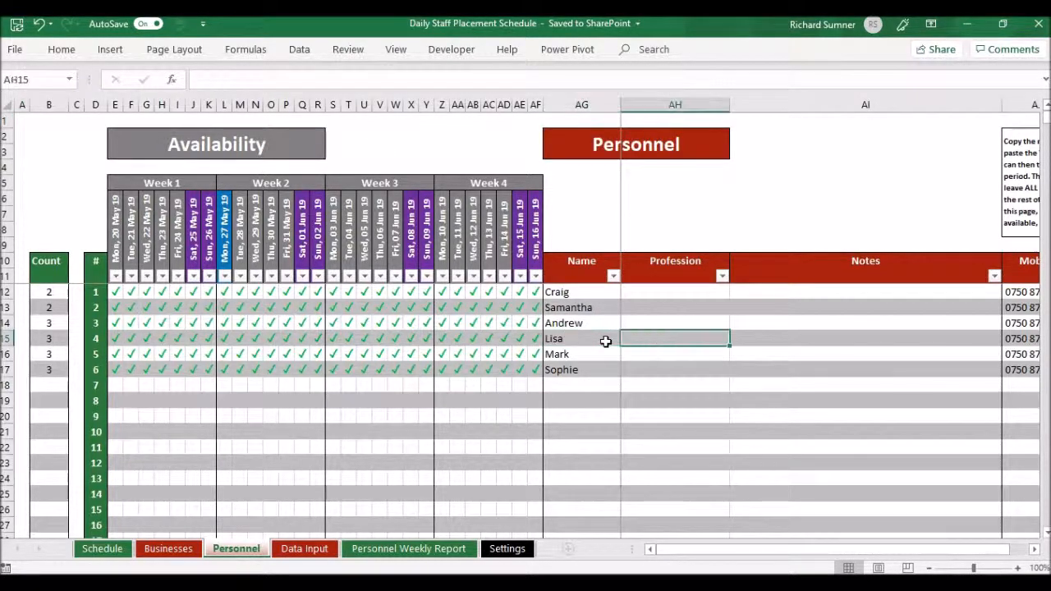
{"action": "key", "text": "Right"}
{"action": "key", "text": "Right"}
{"action": "key", "text": "Right"}
{"action": "key", "text": "Left"}
{"action": "key", "text": "Left"}
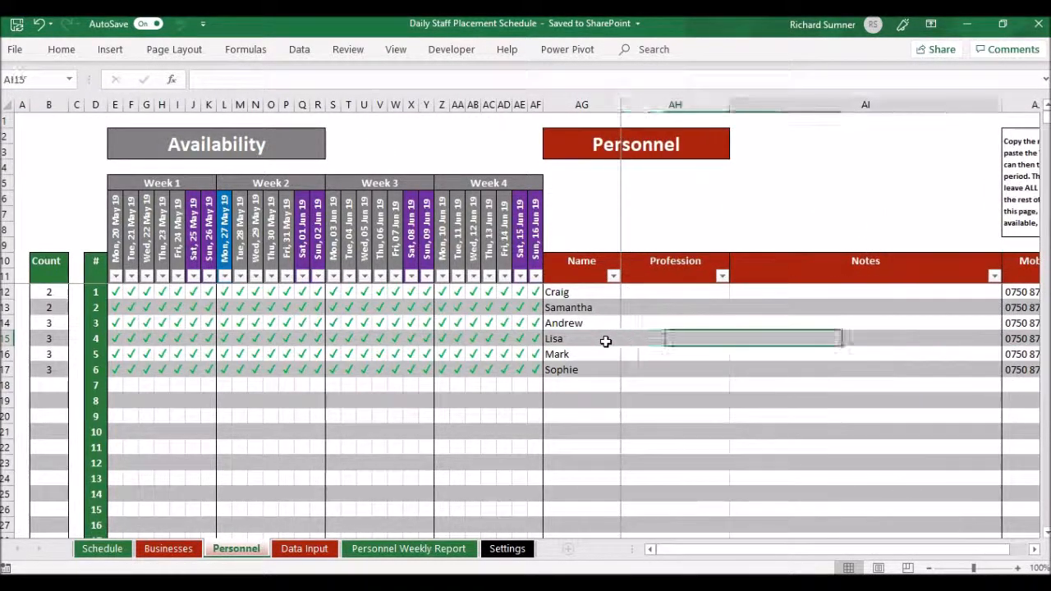
{"action": "key", "text": "Left"}
{"action": "key", "text": "Right"}
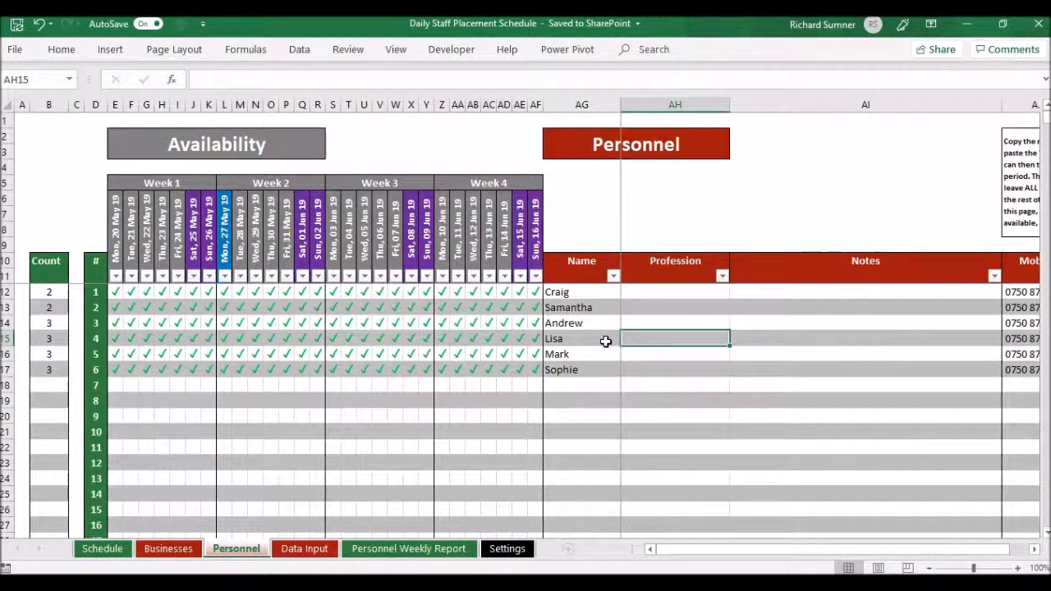
{"action": "key", "text": "Right"}
{"action": "key", "text": "Right"}
{"action": "key", "text": "Right"}
{"action": "key", "text": "Left"}
{"action": "key", "text": "Right"}
{"action": "key", "text": "Right"}
{"action": "key", "text": "Right"}
{"action": "key", "text": "Right"}
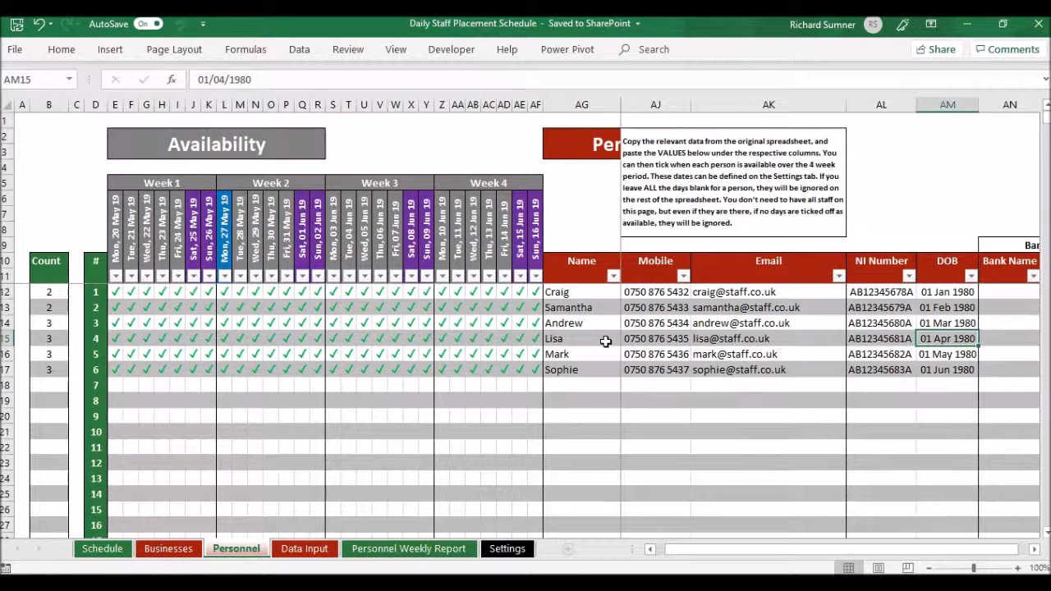
{"action": "key", "text": "Right"}
{"action": "key", "text": "Right"}
{"action": "key", "text": "Left"}
{"action": "key", "text": "Left"}
{"action": "key", "text": "Left"}
{"action": "key", "text": "Right"}
{"action": "key", "text": "Left"}
{"action": "key", "text": "Left"}
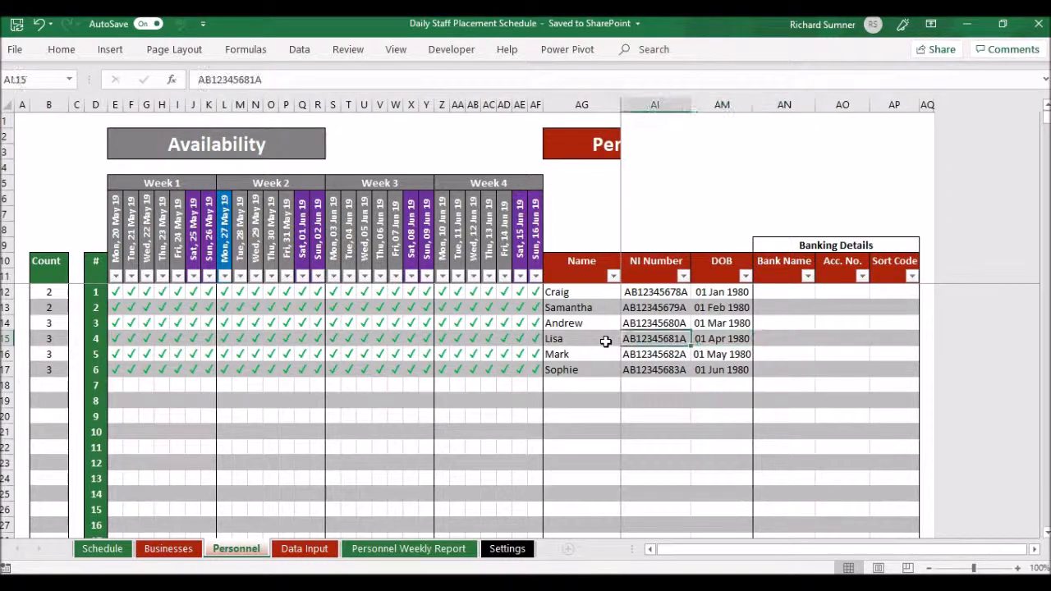
{"action": "key", "text": "Left"}
{"action": "key", "text": "Right"}
{"action": "key", "text": "Right"}
{"action": "key", "text": "Left"}
{"action": "key", "text": "Left"}
{"action": "key", "text": "Left"}
{"action": "key", "text": "Left"}
{"action": "key", "text": "Left"}
{"action": "key", "text": "Left"}
{"action": "key", "text": "Left"}
{"action": "key", "text": "Left"}
{"action": "key", "text": "Left"}
{"action": "key", "text": "Left"}
{"action": "key", "text": "Left"}
{"action": "key", "text": "Left"}
{"action": "key", "text": "Left"}
{"action": "key", "text": "Left"}
{"action": "key", "text": "Left"}
{"action": "key", "text": "Left"}
{"action": "key", "text": "Left"}
{"action": "key", "text": "Left"}
{"action": "key", "text": "Left"}
{"action": "key", "text": "Left"}
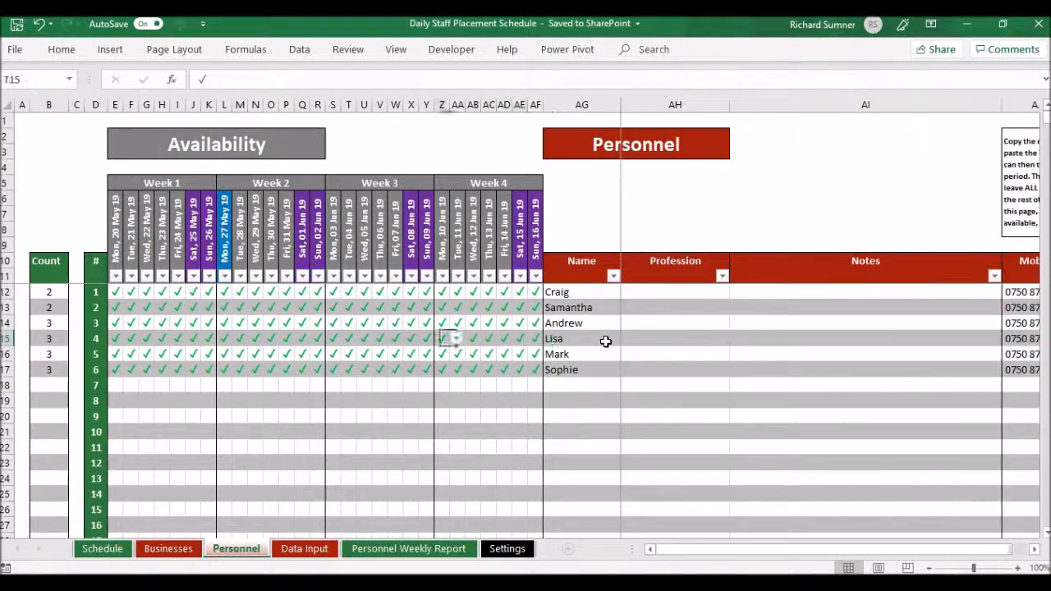
{"action": "key", "text": "Up"}
{"action": "key", "text": "Up"}
{"action": "key", "text": "Up"}
{"action": "key", "text": "Up"}
{"action": "key", "text": "Up"}
{"action": "key", "text": "Up"}
{"action": "key", "text": "Up"}
{"action": "key", "text": "Up"}
{"action": "key", "text": "Up"}
{"action": "key", "text": "Up"}
{"action": "key", "text": "Up"}
{"action": "key", "text": "Up"}
{"action": "key", "text": "Up"}
{"action": "key", "text": "Up"}
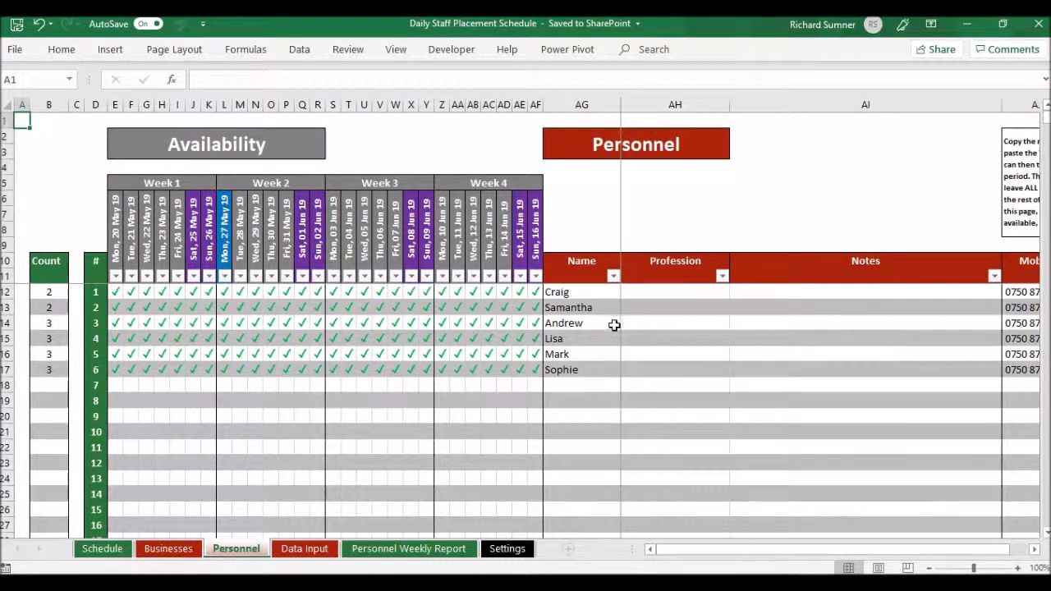
Step: Review the Businesses sheet again and the four-week period dates on the Settings sheet
{"action": "left_click", "coordinate": [168, 550]}
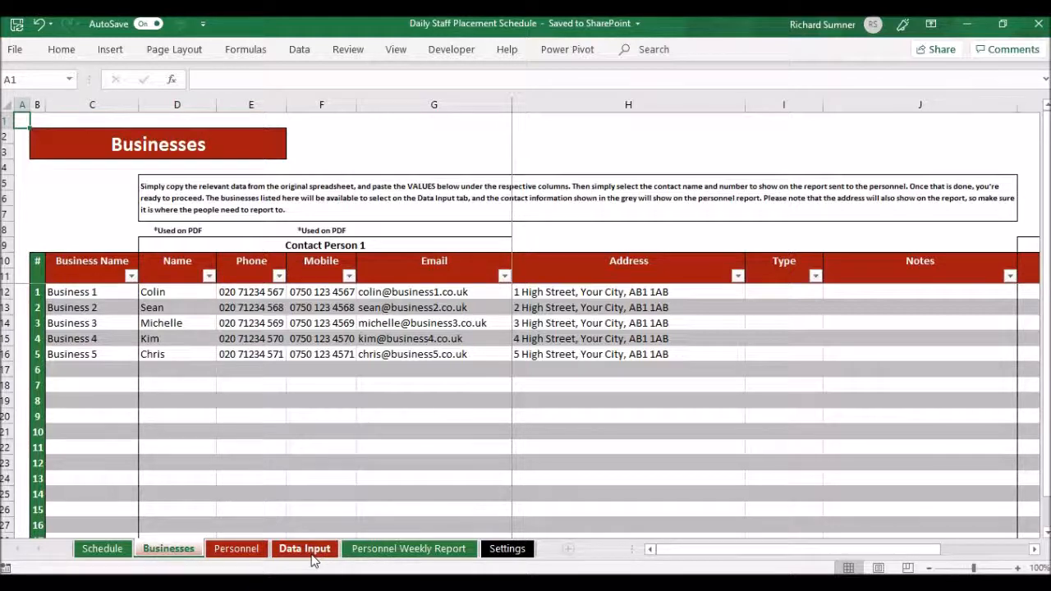
{"action": "left_click", "coordinate": [510, 549]}
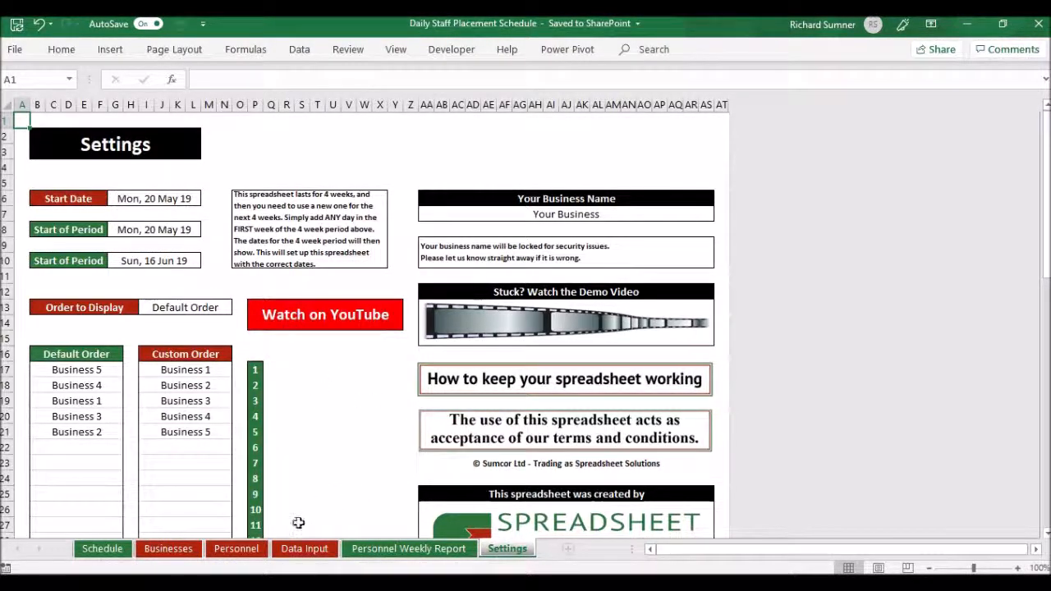
Step: Inspect the availability choices for person 6 on Sat, 25 May 19 in the Personnel sheet
{"action": "left_click", "coordinate": [230, 549]}
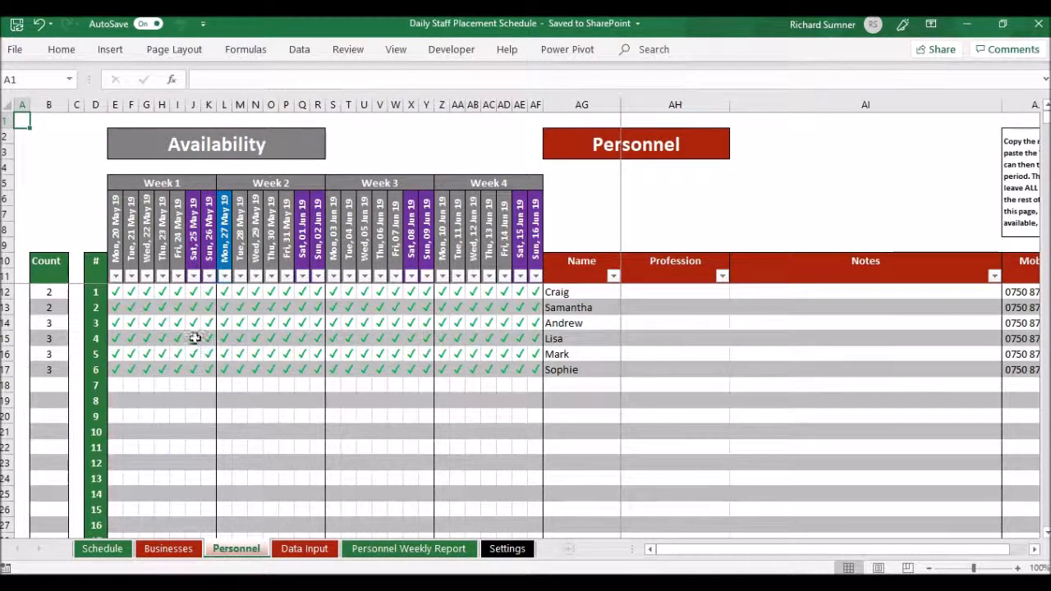
{"action": "left_click", "coordinate": [192, 370]}
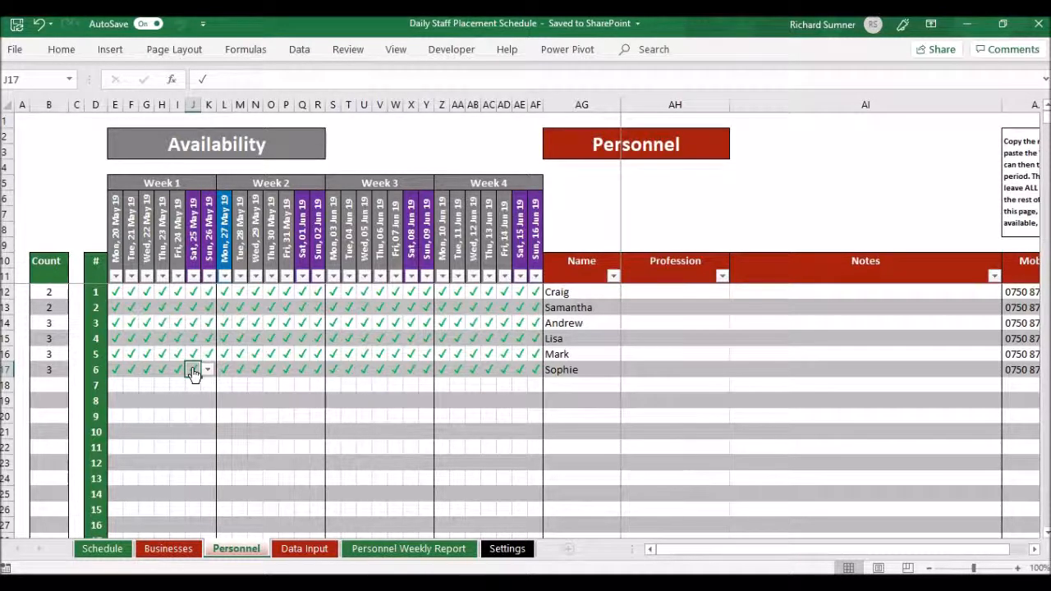
{"action": "left_click", "coordinate": [207, 369]}
{"action": "left_click", "coordinate": [267, 428]}
{"action": "left_click", "coordinate": [267, 428]}
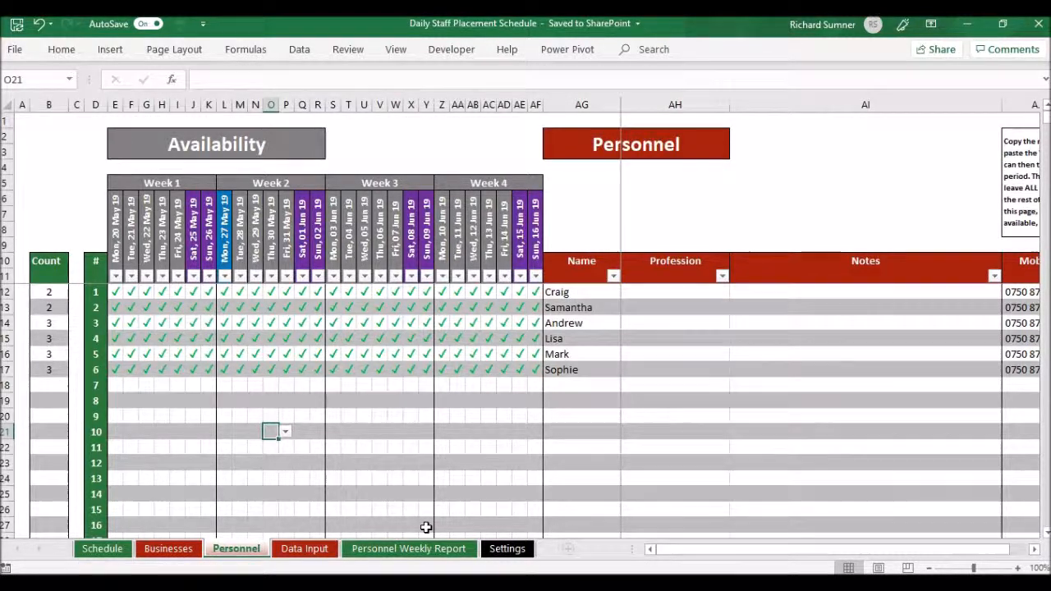
Step: On the Data Input sheet, enter Business II as the raw-data business in the 21 May 2019 row
{"action": "left_click", "coordinate": [315, 555]}
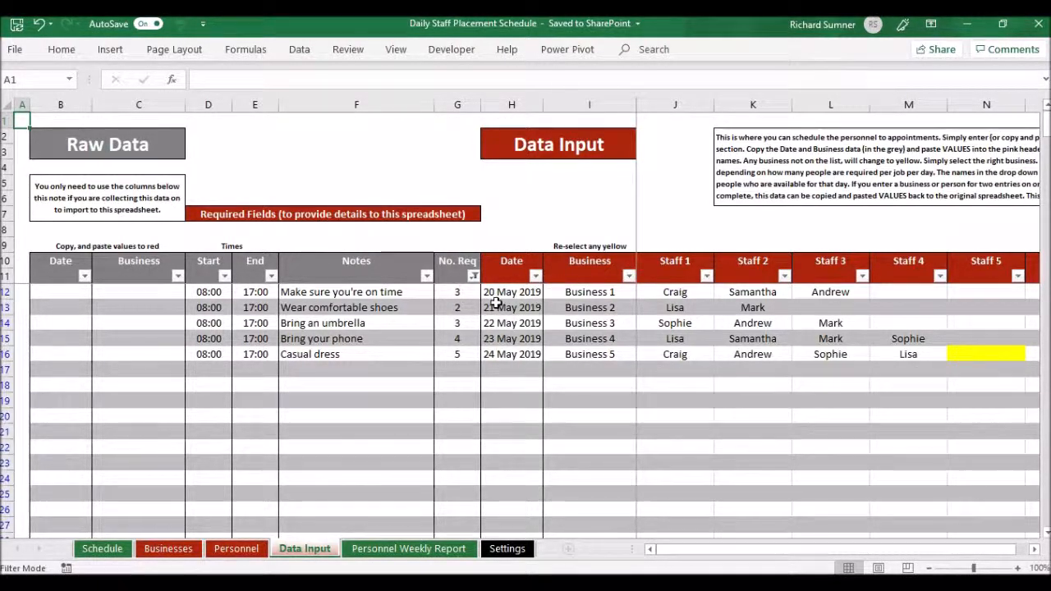
{"action": "left_click", "coordinate": [588, 294]}
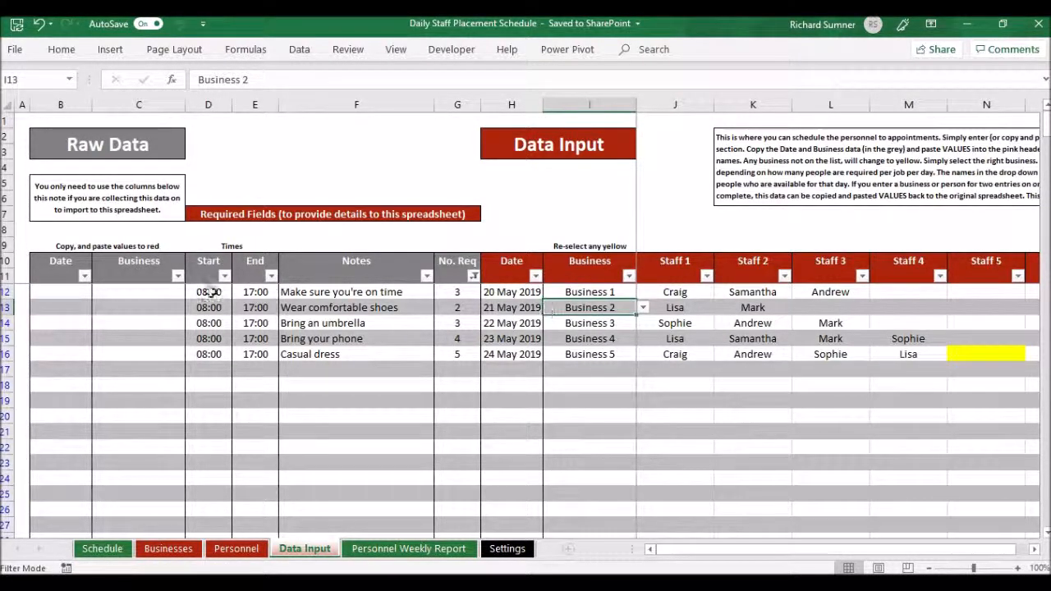
{"action": "left_click", "coordinate": [141, 307]}
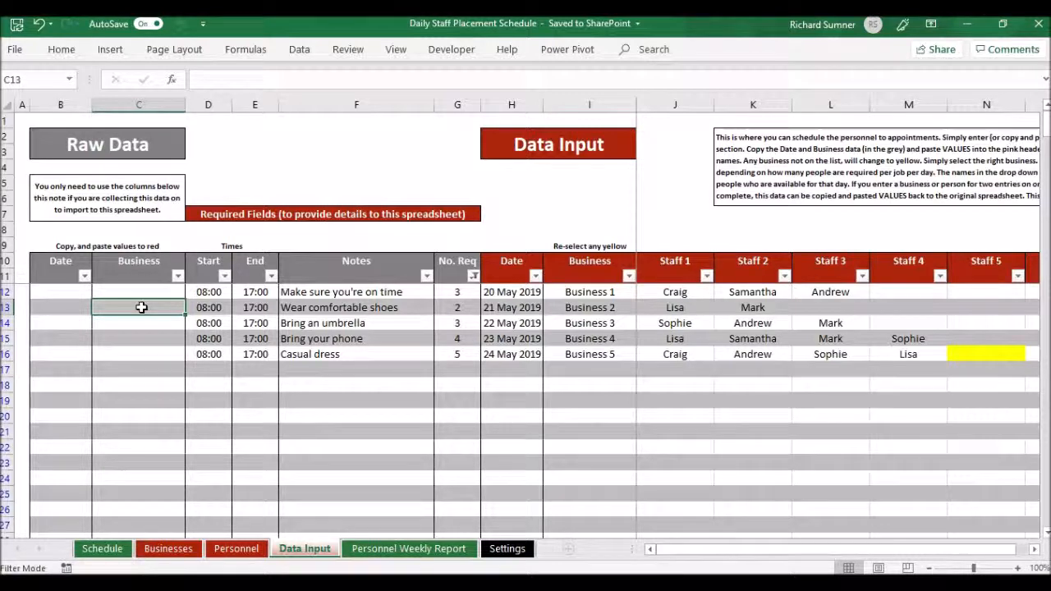
{"action": "type", "text": "Business"}
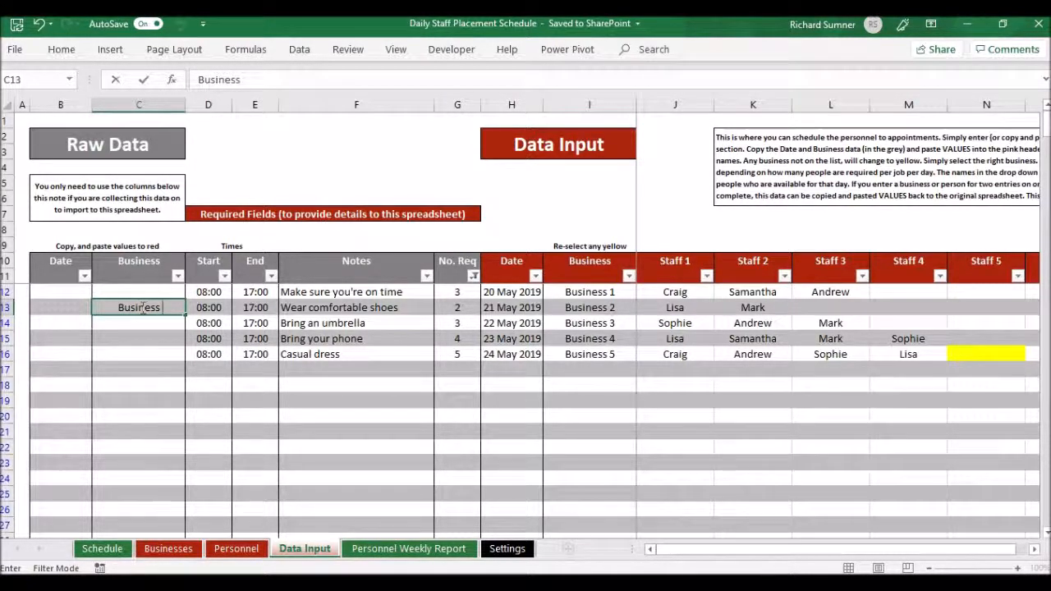
{"action": "type", "text": " II"}
{"action": "key", "text": "Return"}
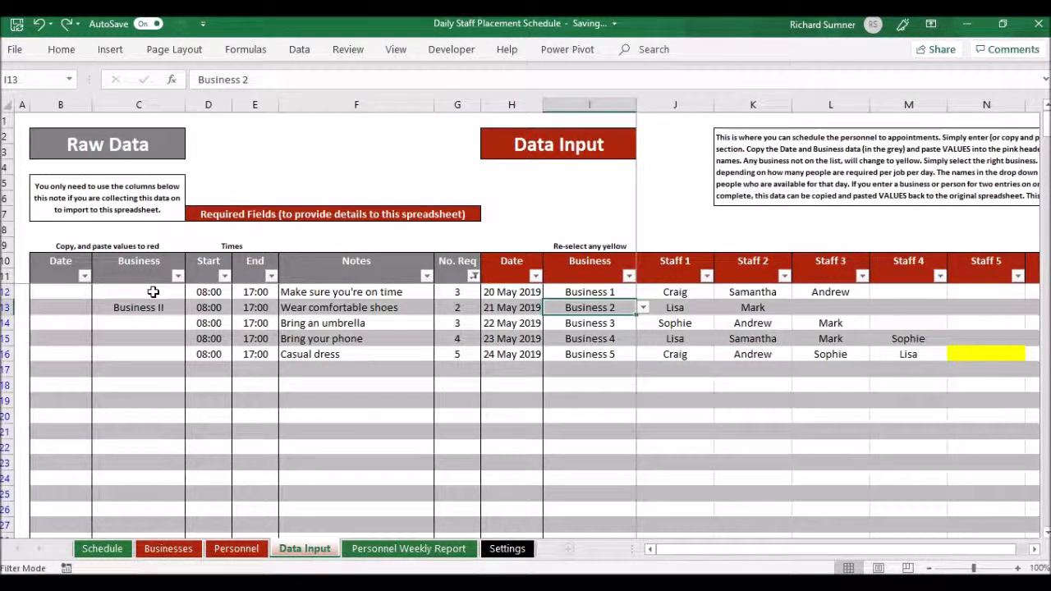
Step: Copy Business II from the raw data and paste it into the red Business column of the 21 May 2019 row
{"action": "left_click", "coordinate": [147, 307]}
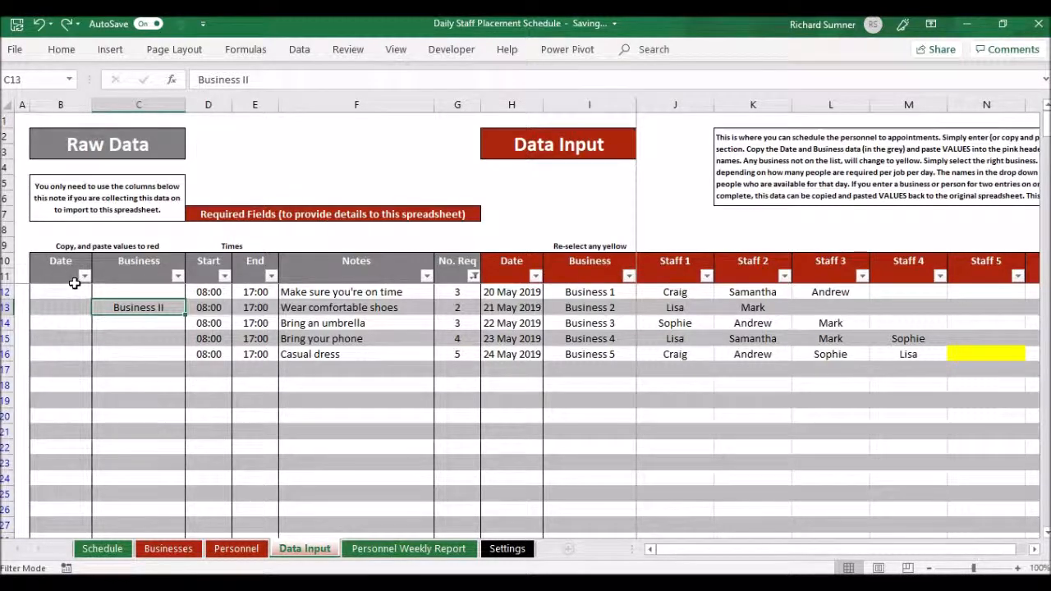
{"action": "right_click", "coordinate": [136, 309]}
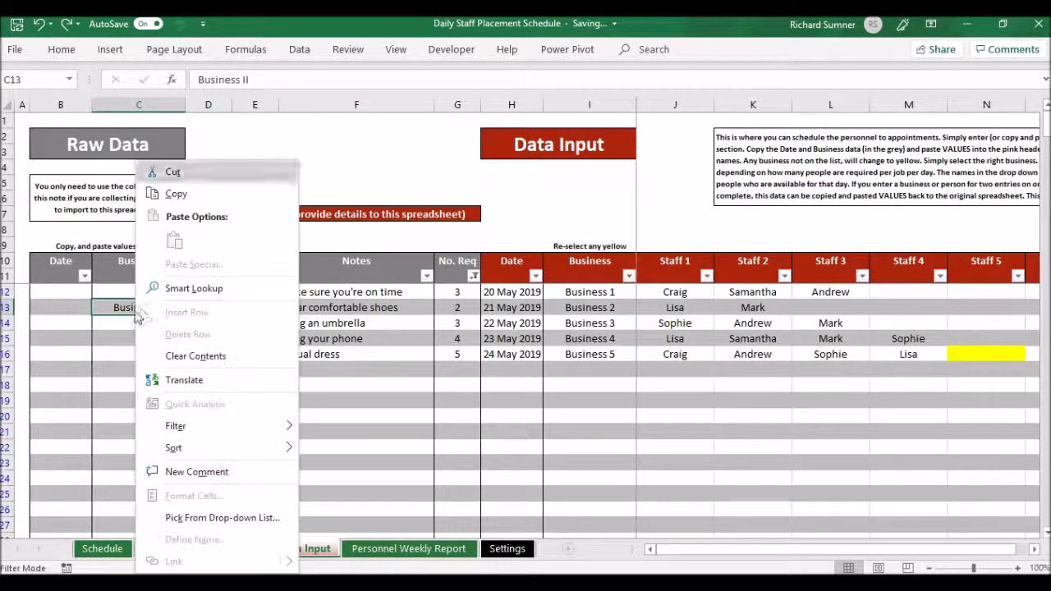
{"action": "left_click", "coordinate": [220, 196]}
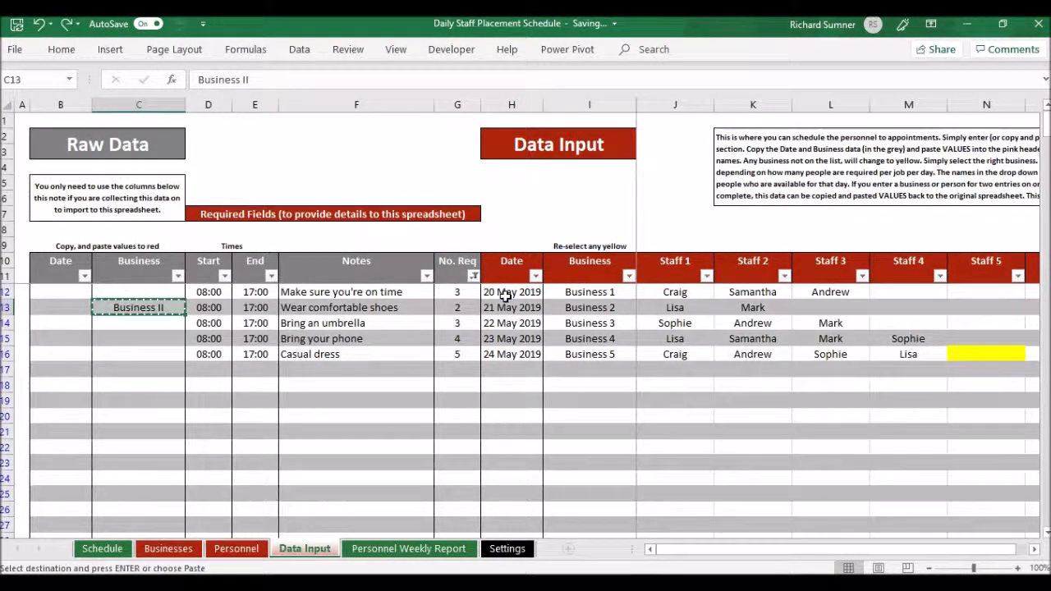
{"action": "right_click", "coordinate": [566, 307]}
{"action": "left_click", "coordinate": [632, 245]}
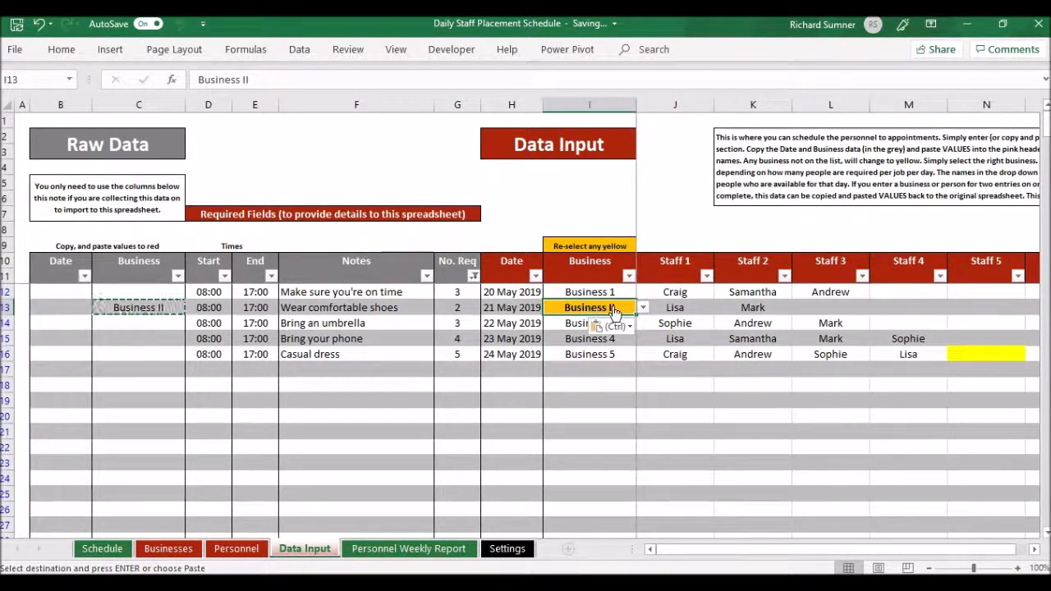
Step: Re-select Business 2 as the highlighted business in the 21 May 2019 row, and clear the raw-data business entry in that row
{"action": "left_click", "coordinate": [643, 308]}
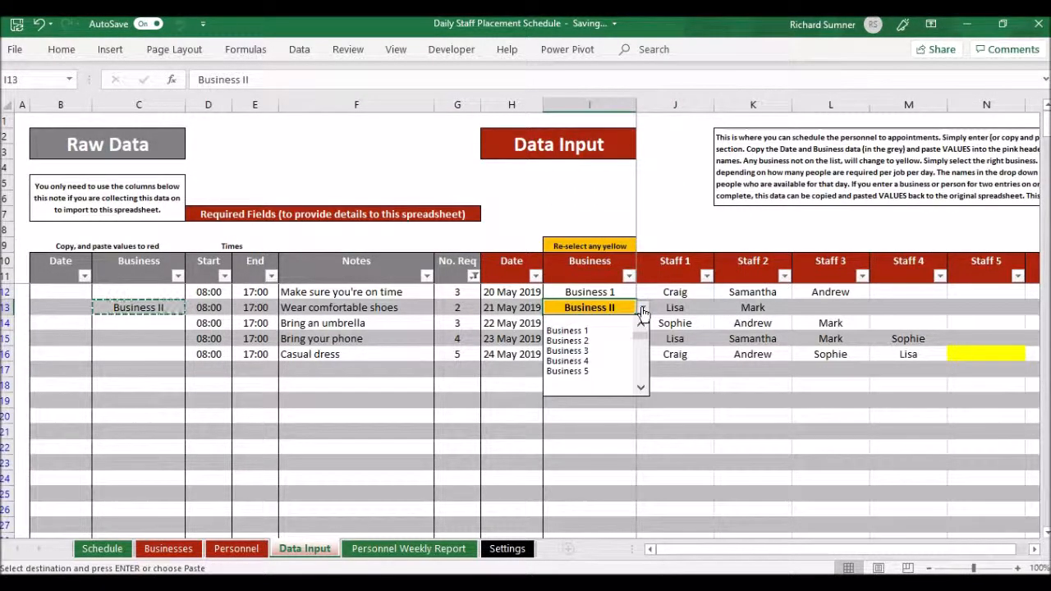
{"action": "left_click", "coordinate": [606, 340]}
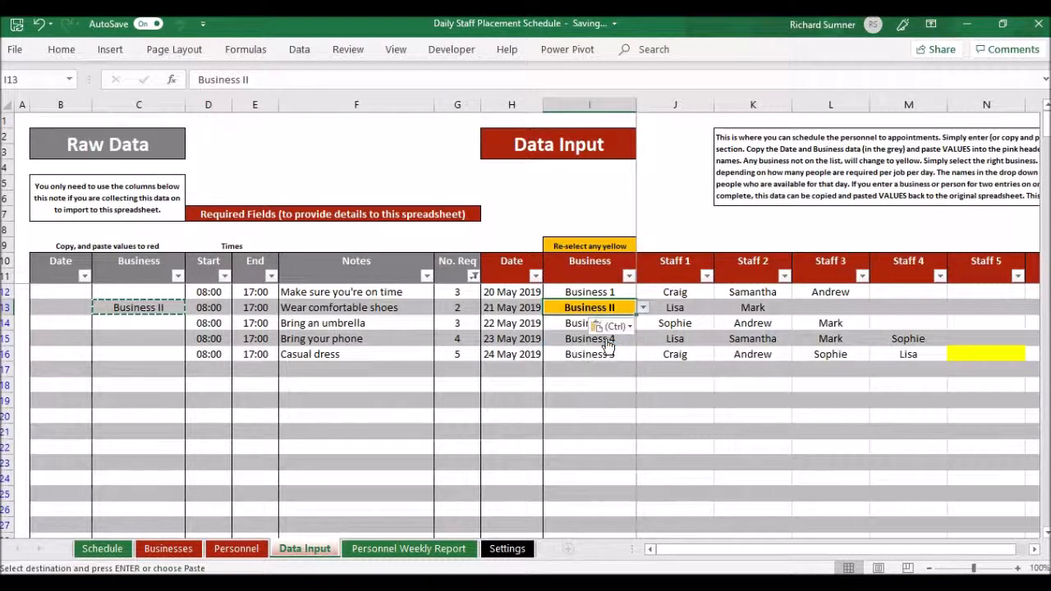
{"action": "left_click", "coordinate": [129, 306]}
{"action": "key", "text": "Delete"}
{"action": "key", "text": "Return"}
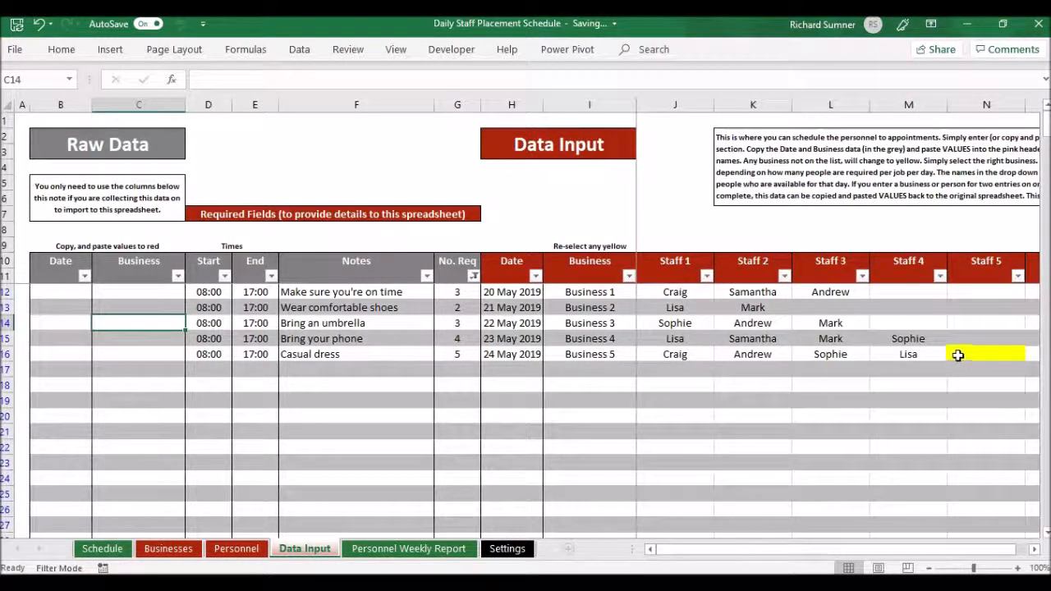
Step: Clear the Staff 4 entry in the 24 May 2019 row
{"action": "left_click", "coordinate": [912, 356]}
{"action": "key", "text": "Delete"}
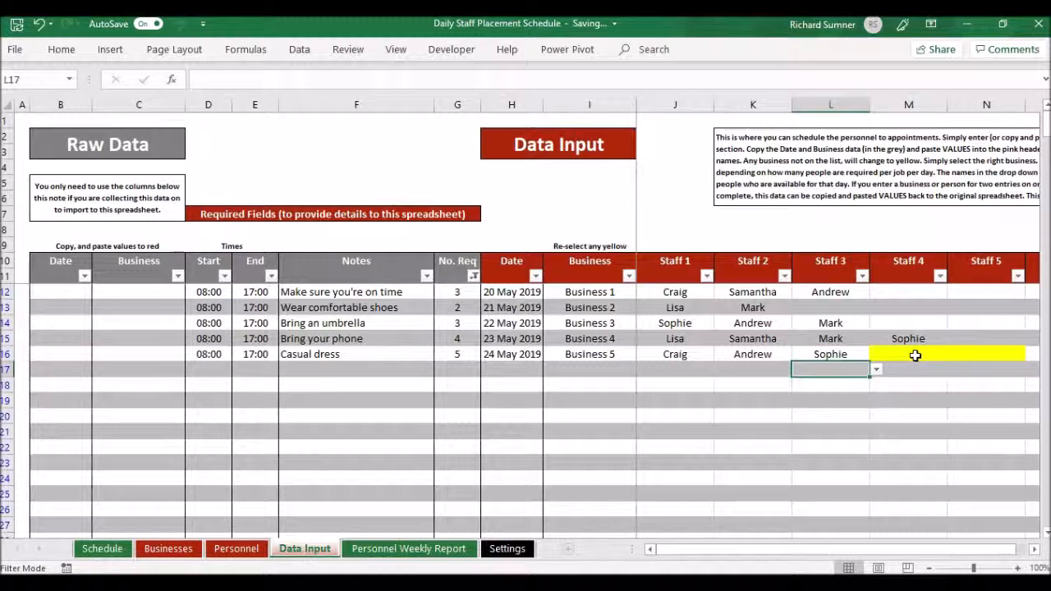
{"action": "key", "text": "Return"}
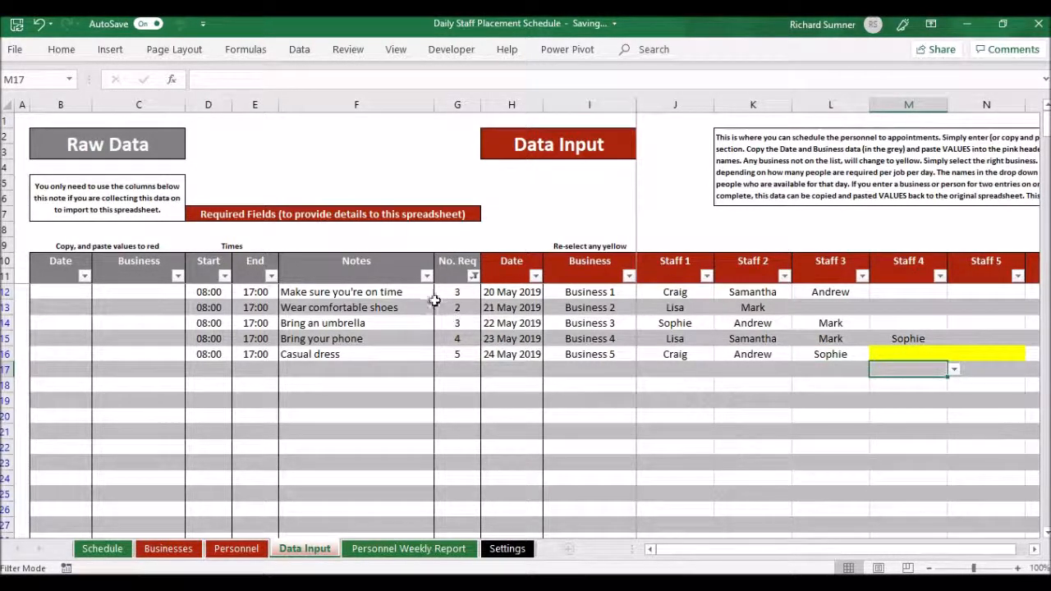
Step: Try assigning the person already in Staff 3 as Staff 4 on 24 May 2019, and remove the duplicate entry
{"action": "left_click", "coordinate": [912, 354]}
{"action": "left_click", "coordinate": [953, 354]}
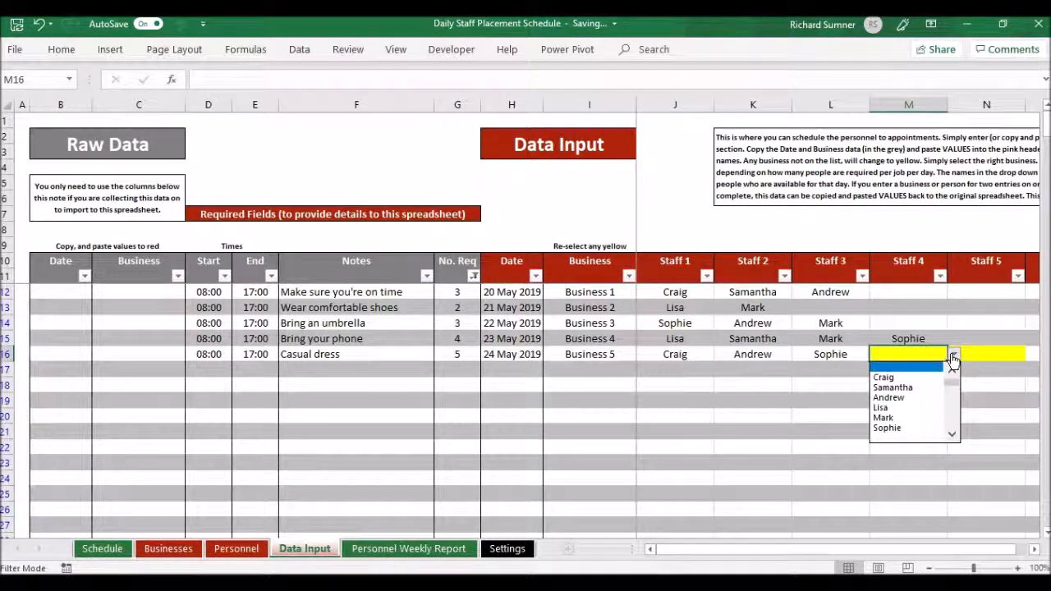
{"action": "left_click", "coordinate": [927, 428]}
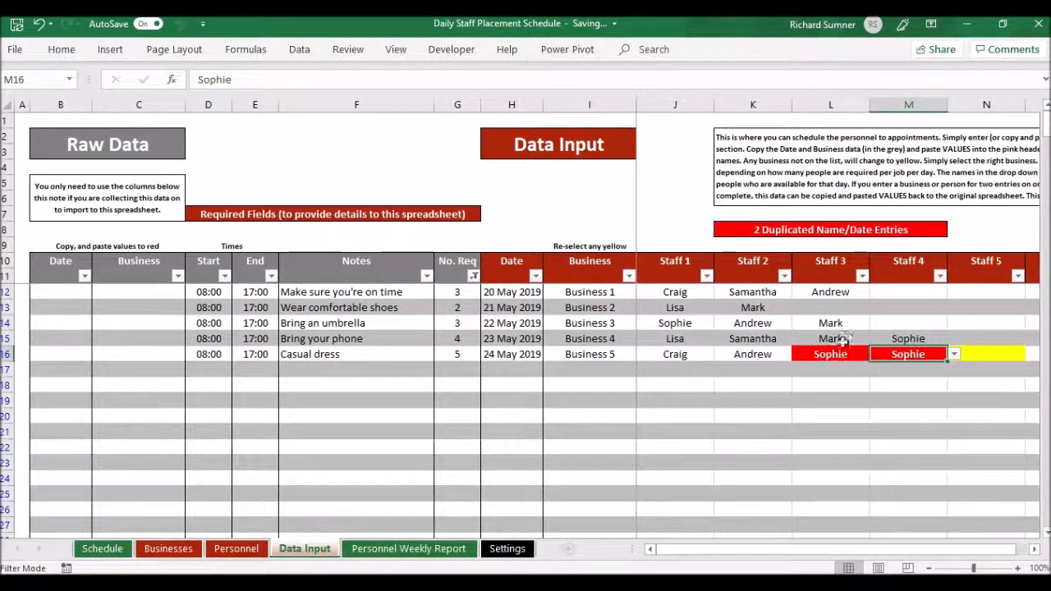
{"action": "key", "text": "BackSpace"}
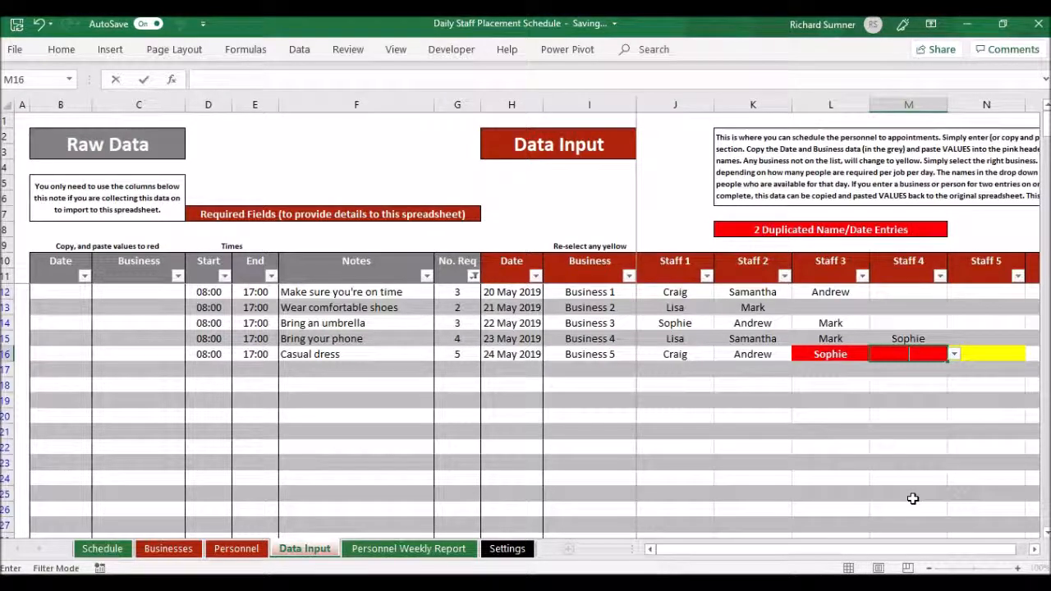
{"action": "key", "text": "Return"}
Step: Assign person 2 from the personnel list as Staff 4 in the 24 May 2019 row
{"action": "left_click", "coordinate": [936, 353]}
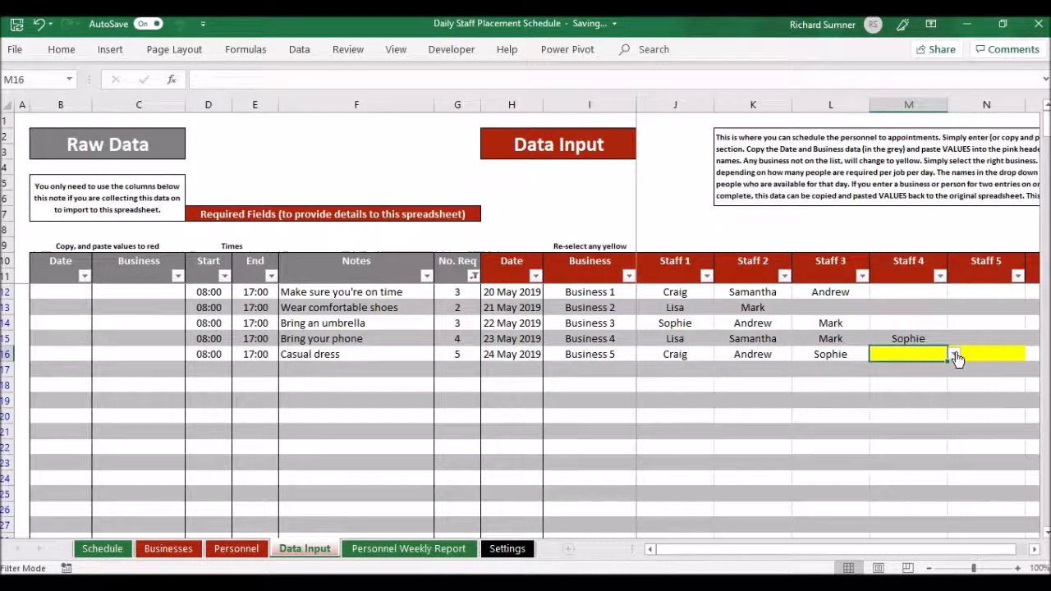
{"action": "left_click", "coordinate": [954, 354]}
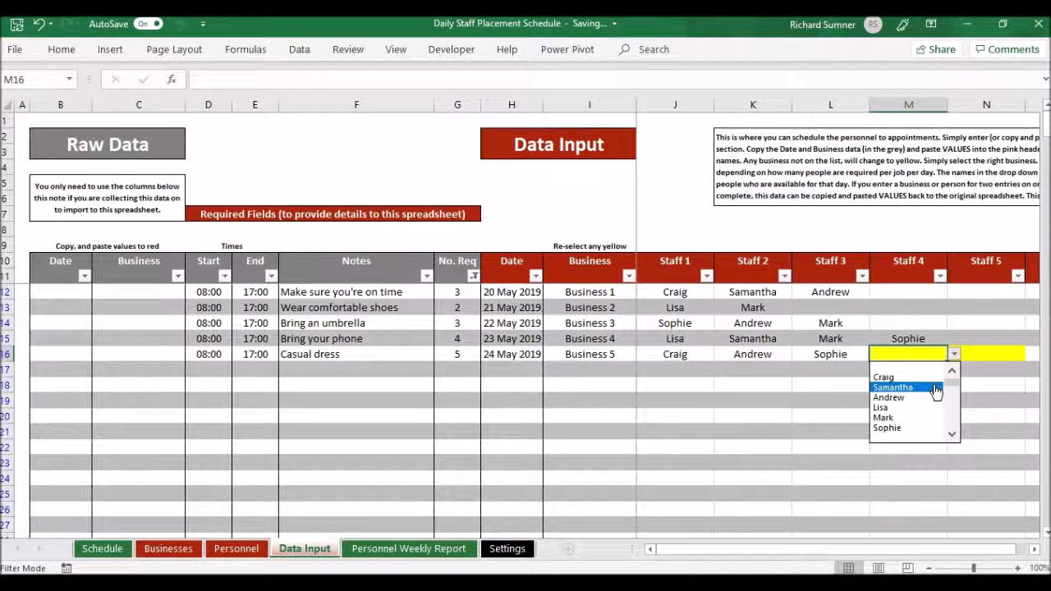
{"action": "left_click", "coordinate": [936, 388]}
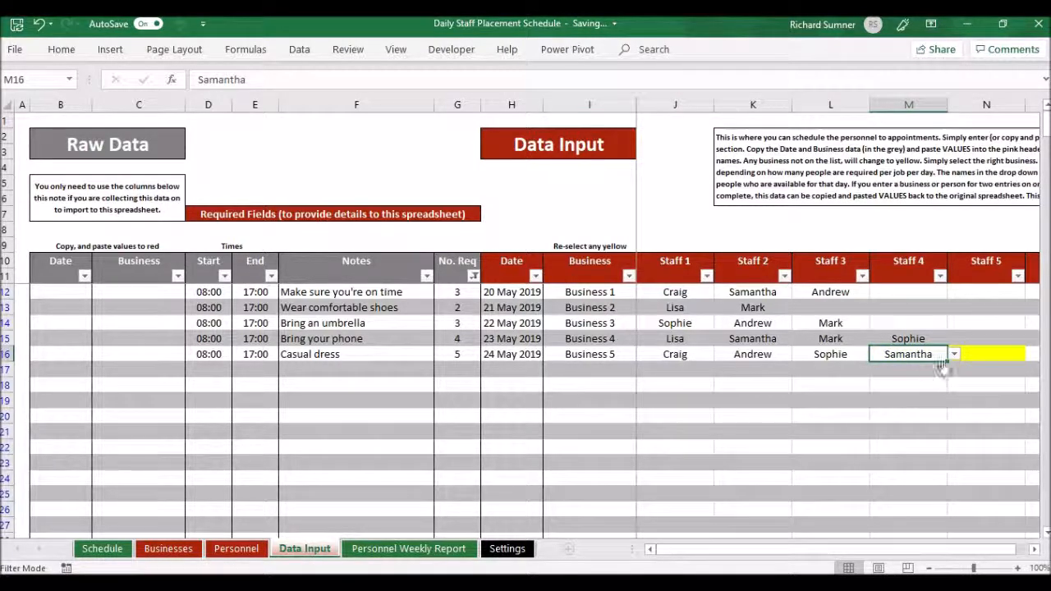
Step: Inspect the staff choices offered for Staff 5 in the 24 May 2019 row
{"action": "left_click", "coordinate": [983, 353]}
{"action": "left_click", "coordinate": [1032, 355]}
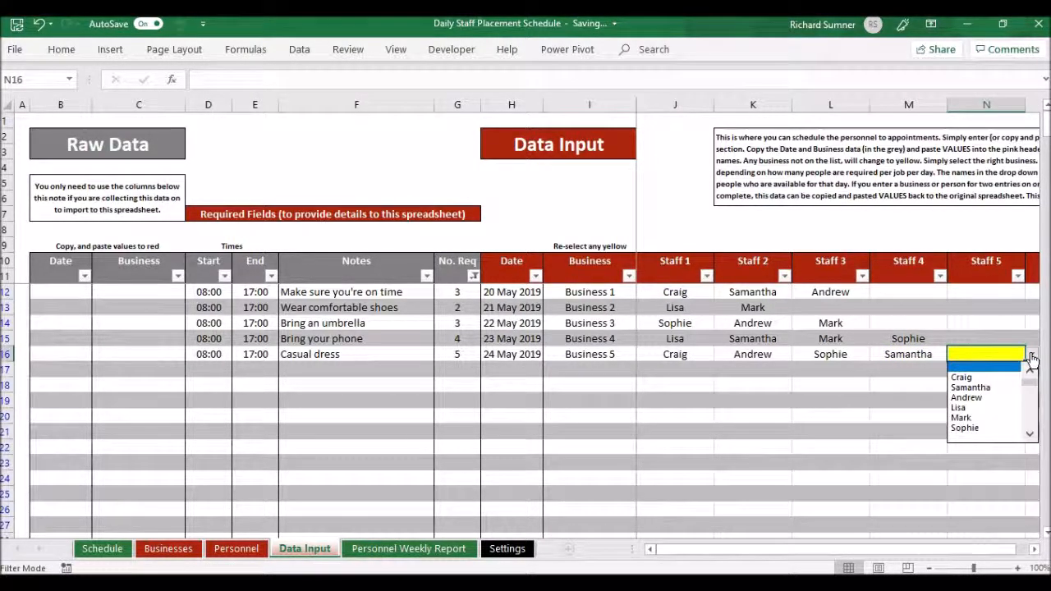
{"action": "left_click", "coordinate": [1032, 357]}
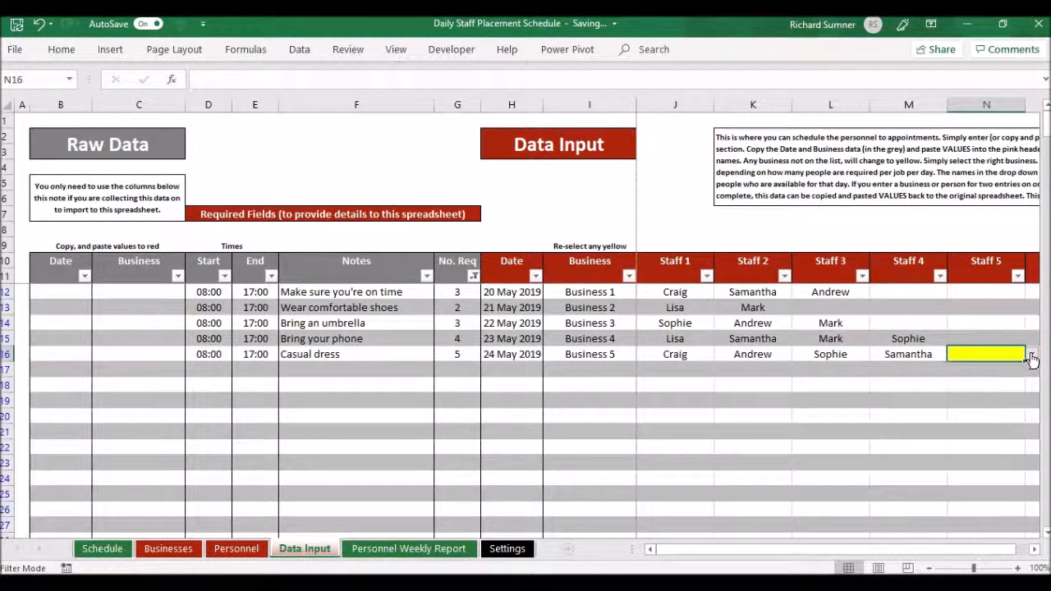
Step: On the Personnel sheet, remove the availability tick for person 5 on Fri, 24 May 19
{"action": "left_click", "coordinate": [243, 556]}
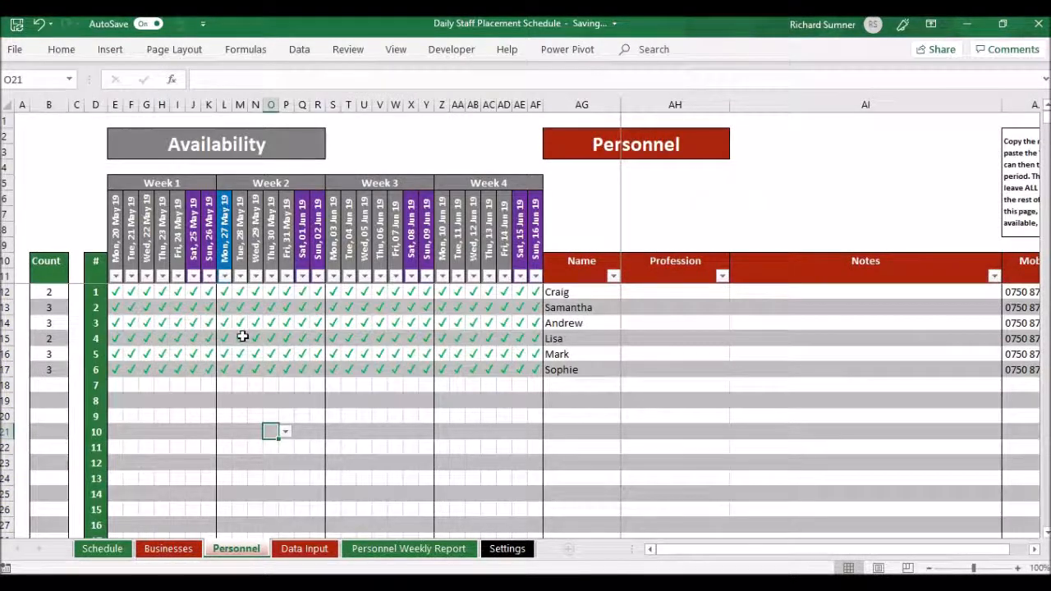
{"action": "left_click", "coordinate": [177, 370]}
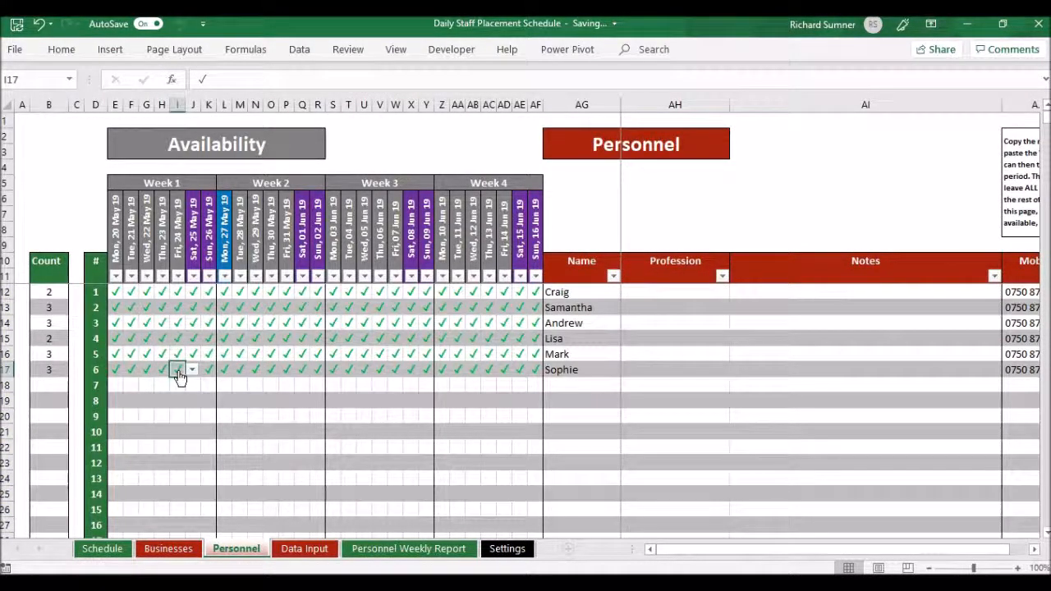
{"action": "left_click", "coordinate": [176, 353]}
{"action": "key", "text": "BackSpace"}
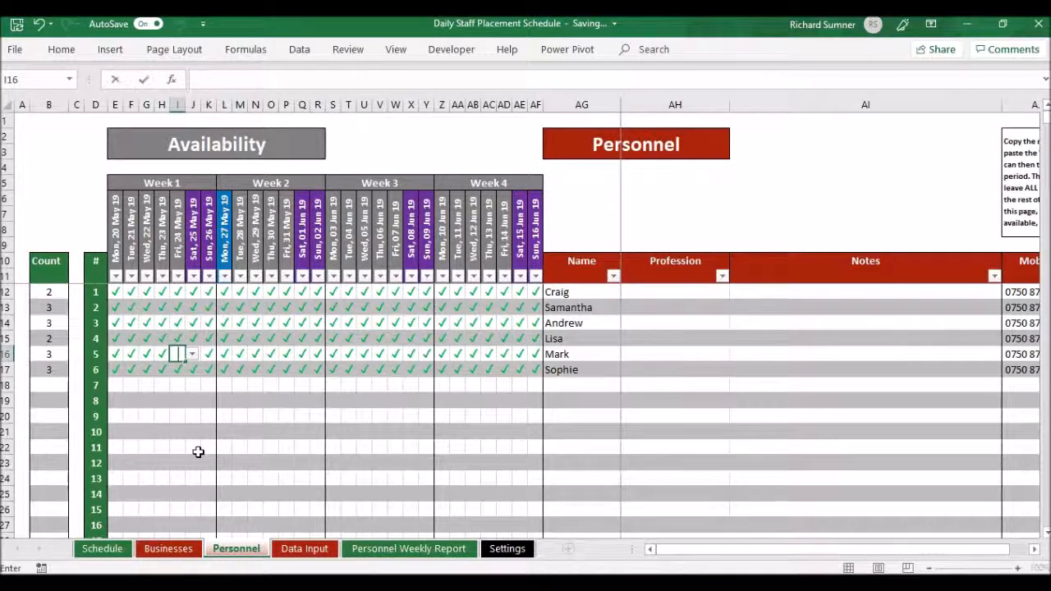
{"action": "key", "text": "Return"}
{"action": "left_click", "coordinate": [180, 463]}
Step: Back on the Data Input sheet, assign person 4 from the personnel list as Staff 5 in the 24 May 2019 row
{"action": "left_click", "coordinate": [168, 549]}
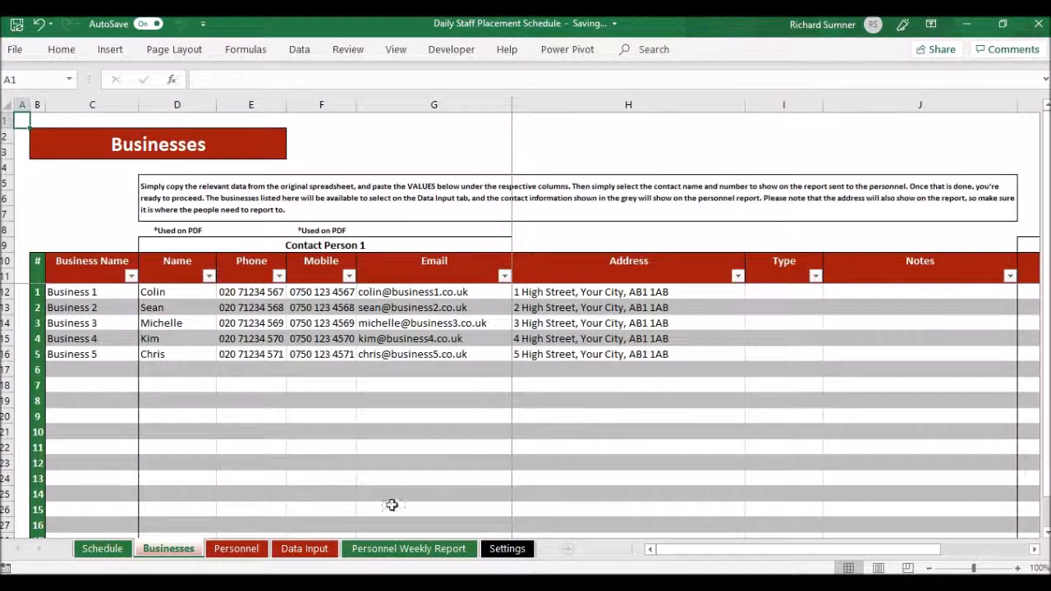
{"action": "left_click", "coordinate": [319, 549]}
{"action": "left_click", "coordinate": [1010, 354]}
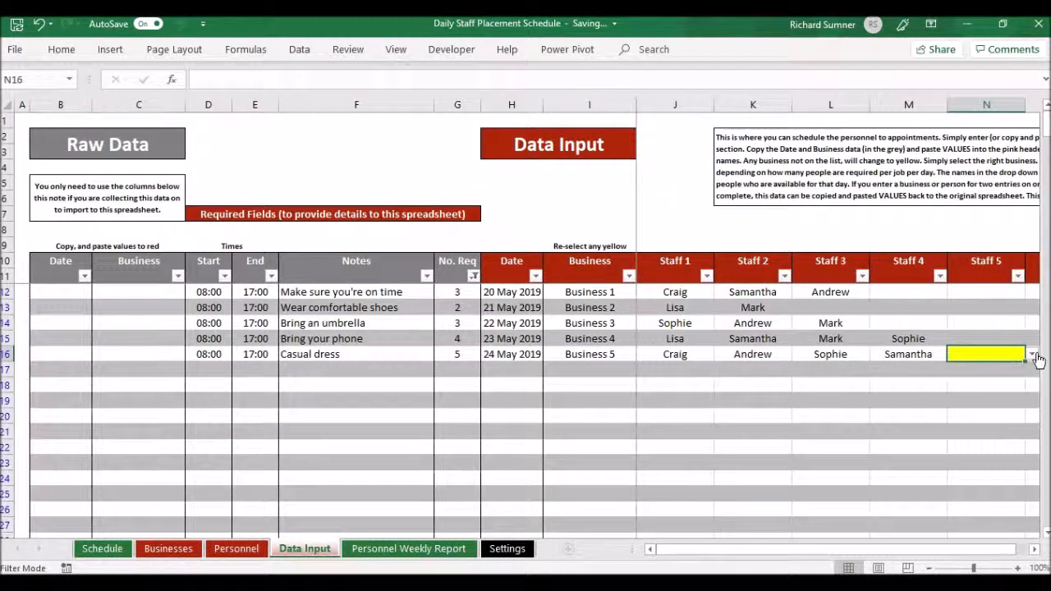
{"action": "left_click", "coordinate": [1031, 354]}
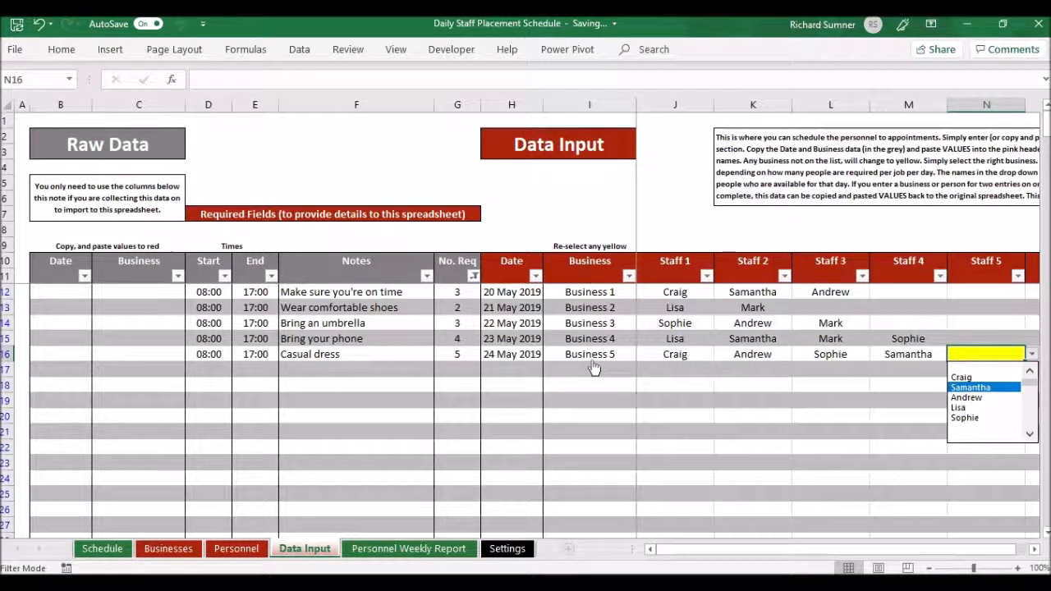
{"action": "left_click", "coordinate": [990, 411]}
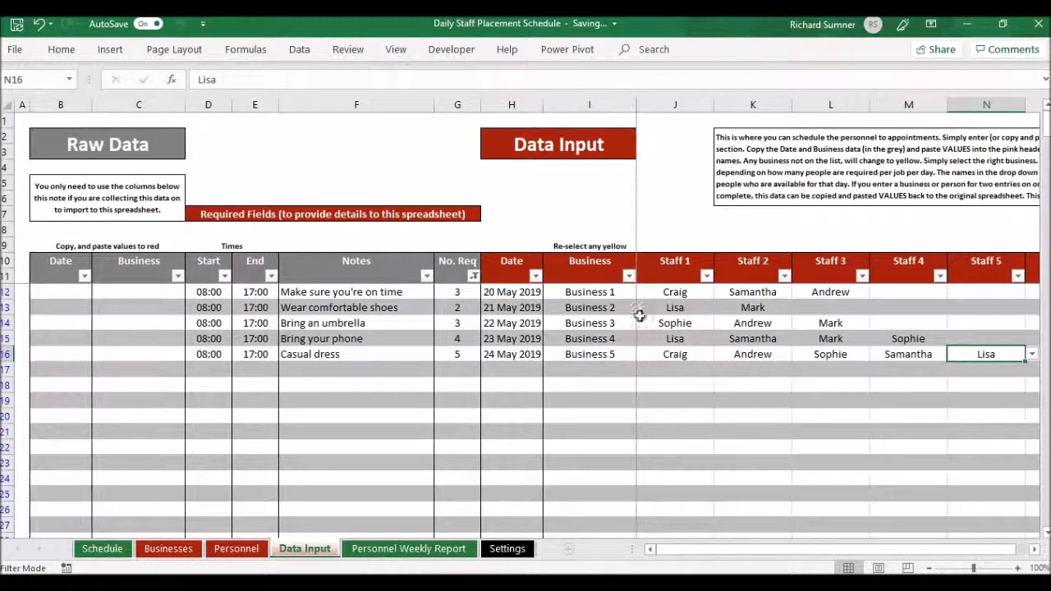
Step: Look through the Personnel and Personnel Weekly Report sheets, and examine the business order on the Schedule sheet
{"action": "left_click", "coordinate": [240, 550]}
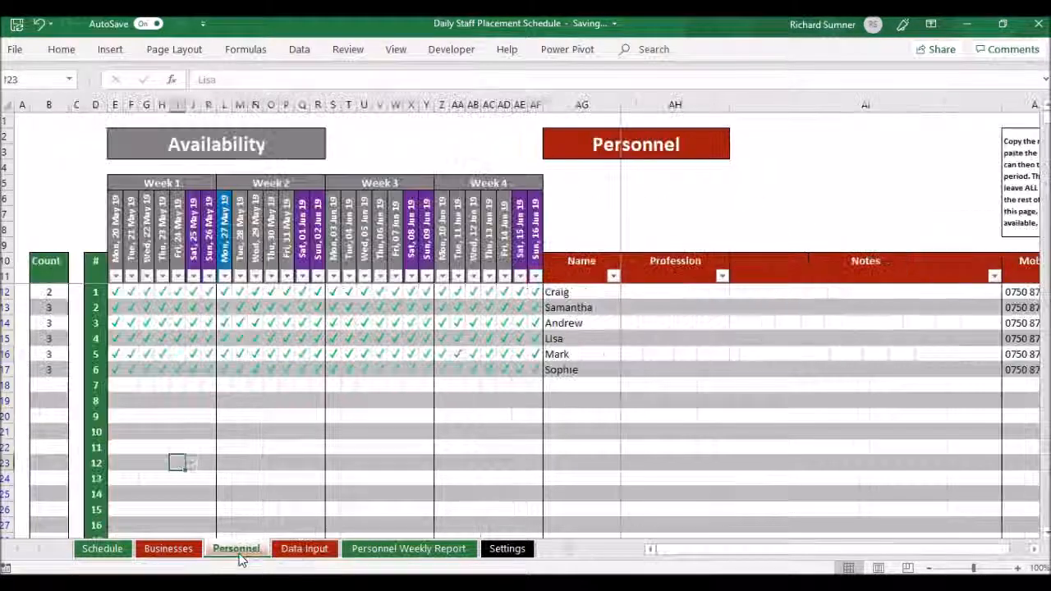
{"action": "left_click", "coordinate": [391, 550]}
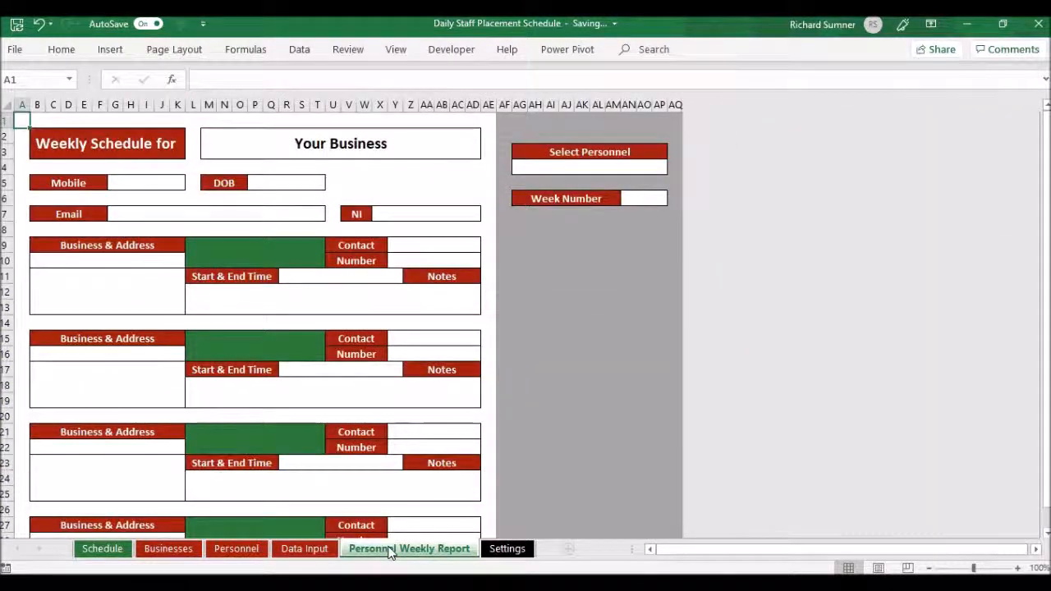
{"action": "left_click", "coordinate": [170, 550]}
{"action": "left_click", "coordinate": [102, 548]}
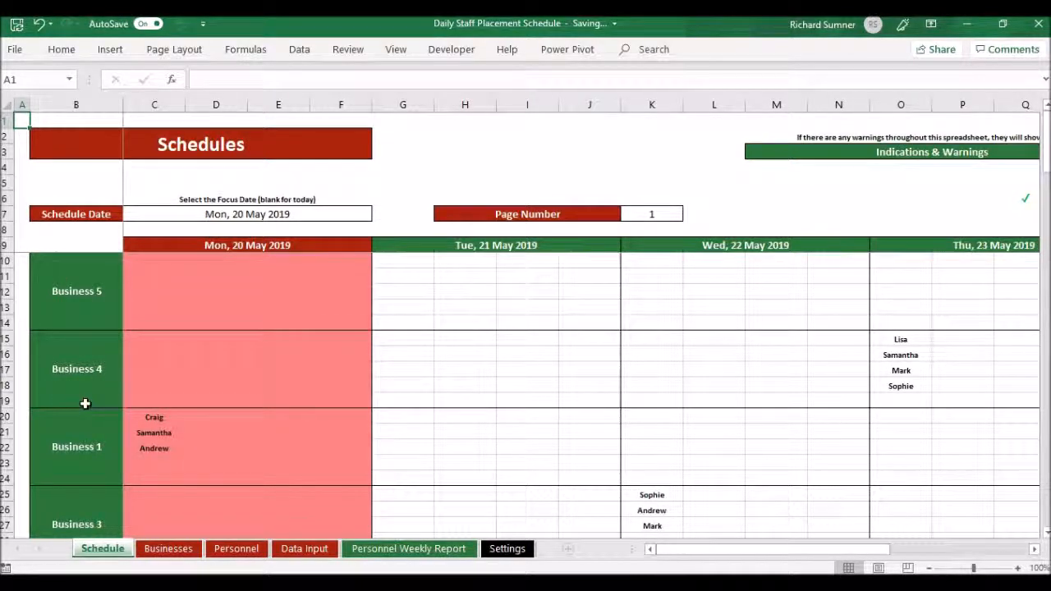
Step: On the Settings sheet, clear positions 4 and 5 of the Custom Order list
{"action": "left_click", "coordinate": [507, 549]}
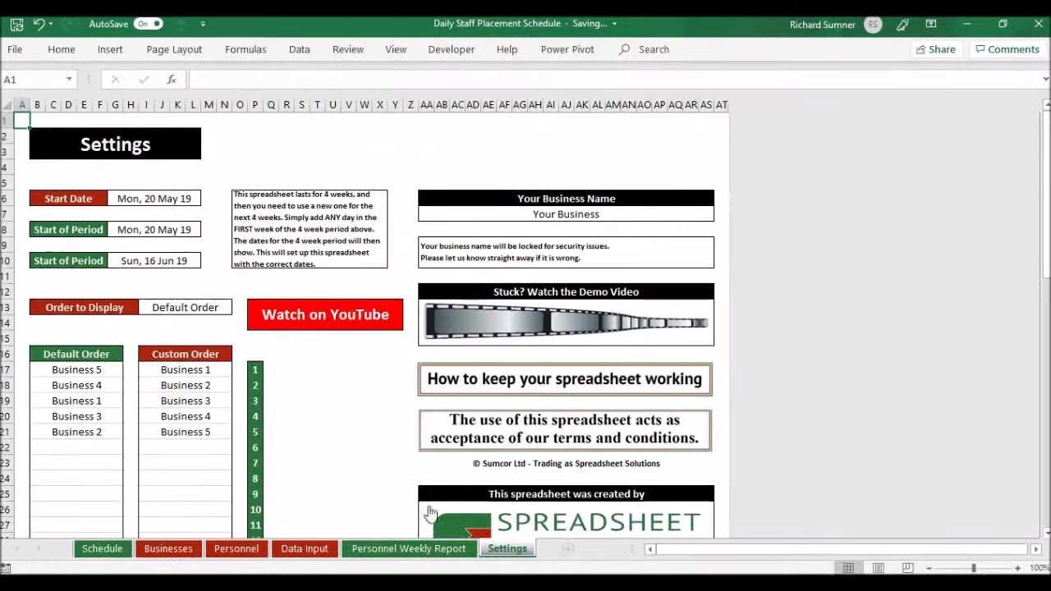
{"action": "left_click", "coordinate": [185, 437]}
{"action": "key", "text": "BackSpace"}
{"action": "key", "text": "Up"}
{"action": "key", "text": "BackSpace"}
{"action": "key", "text": "Return"}
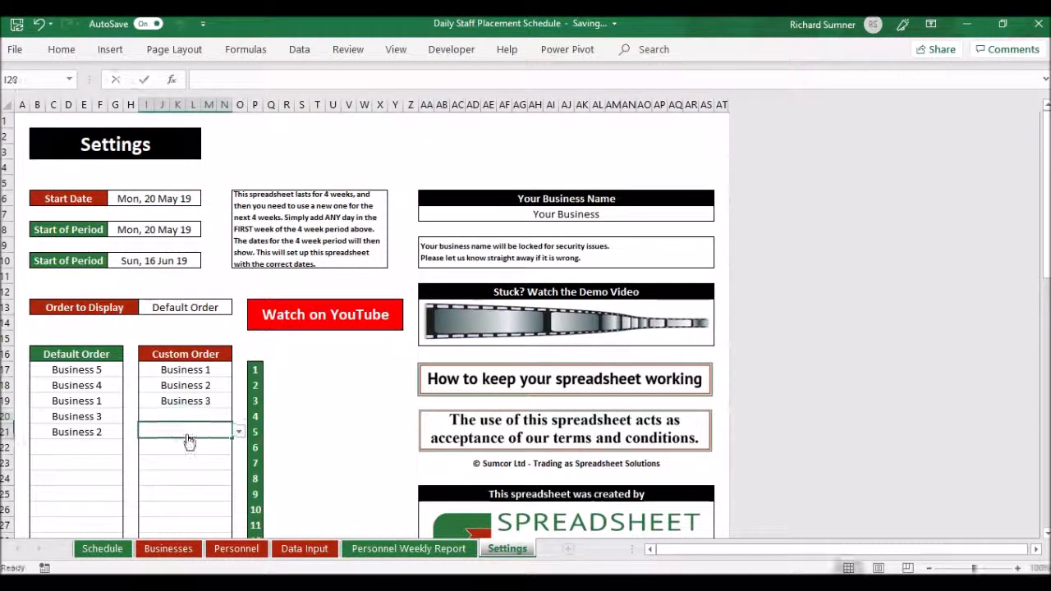
Step: Fill Custom Order position 4 with Business 4 and position 5 with Business 5
{"action": "left_click", "coordinate": [200, 421]}
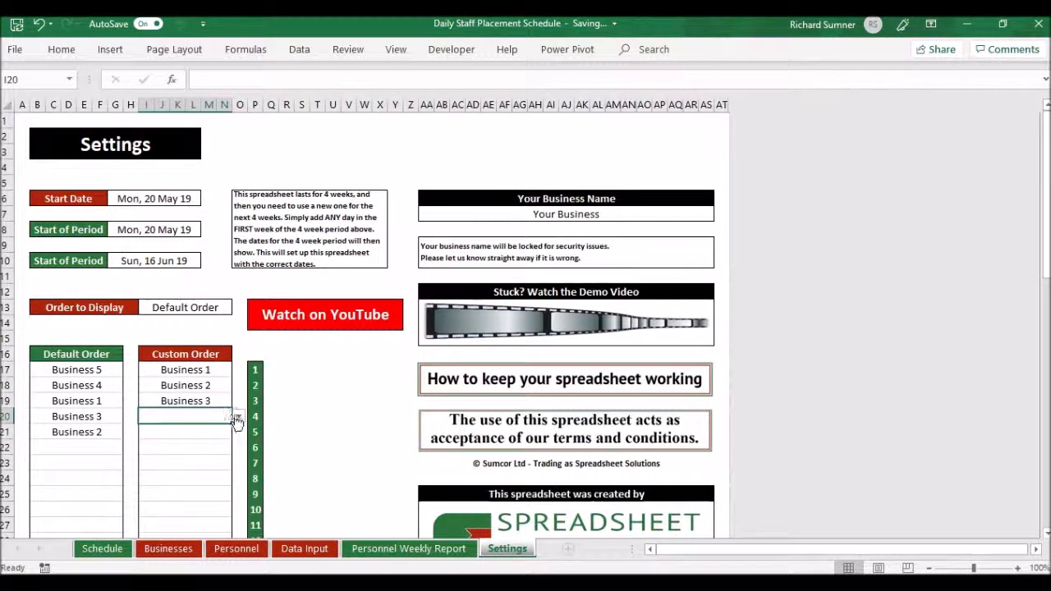
{"action": "left_click", "coordinate": [238, 416]}
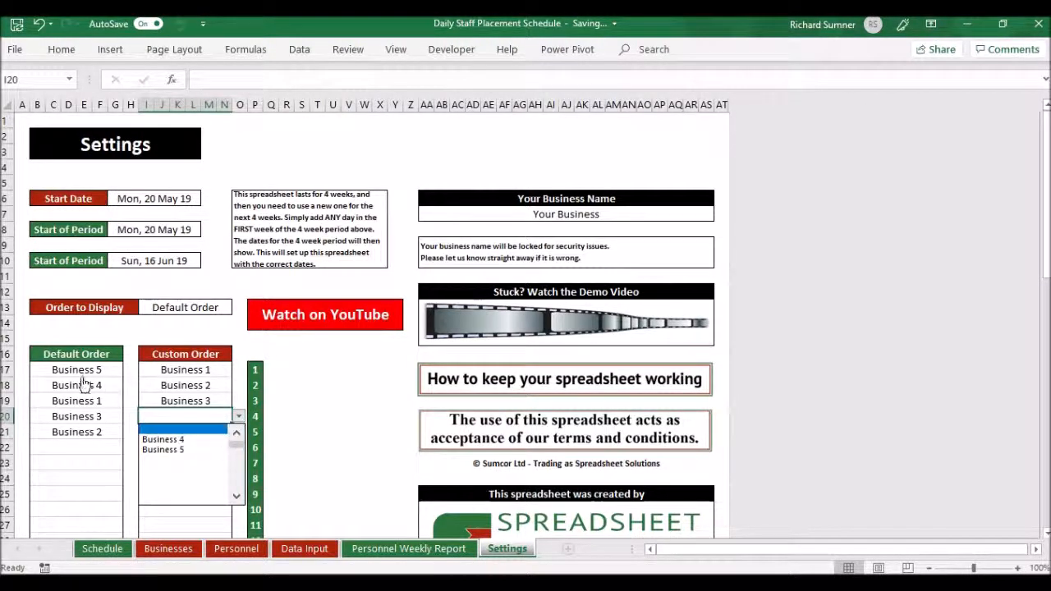
{"action": "left_click", "coordinate": [189, 440]}
{"action": "left_click", "coordinate": [215, 433]}
{"action": "left_click", "coordinate": [238, 432]}
{"action": "left_click", "coordinate": [211, 458]}
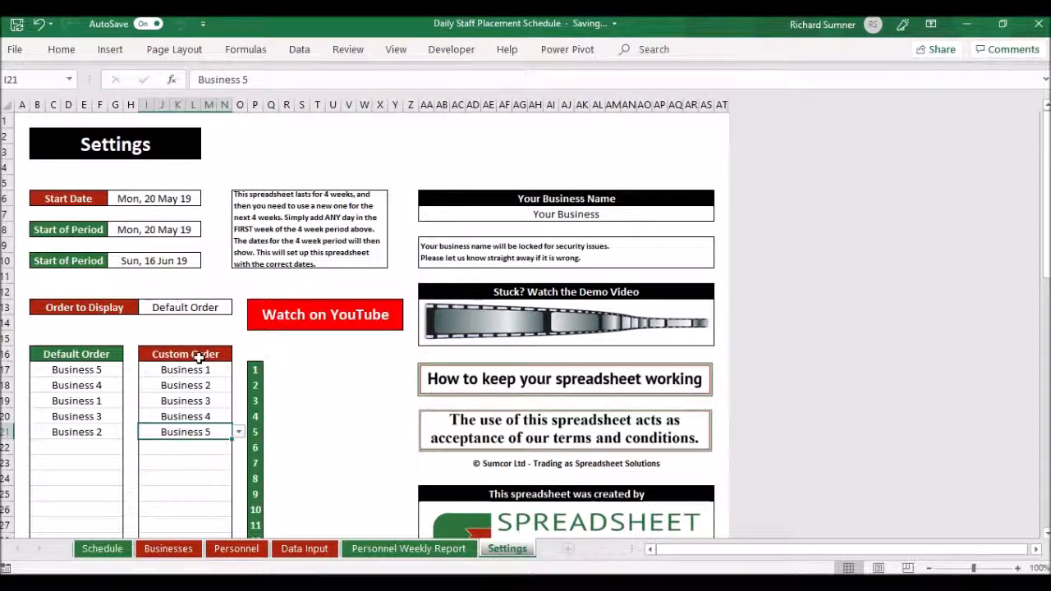
Step: Set Order to Display to Custom Order and check the business order on the Schedule sheet
{"action": "left_click", "coordinate": [201, 309]}
{"action": "left_click", "coordinate": [238, 307]}
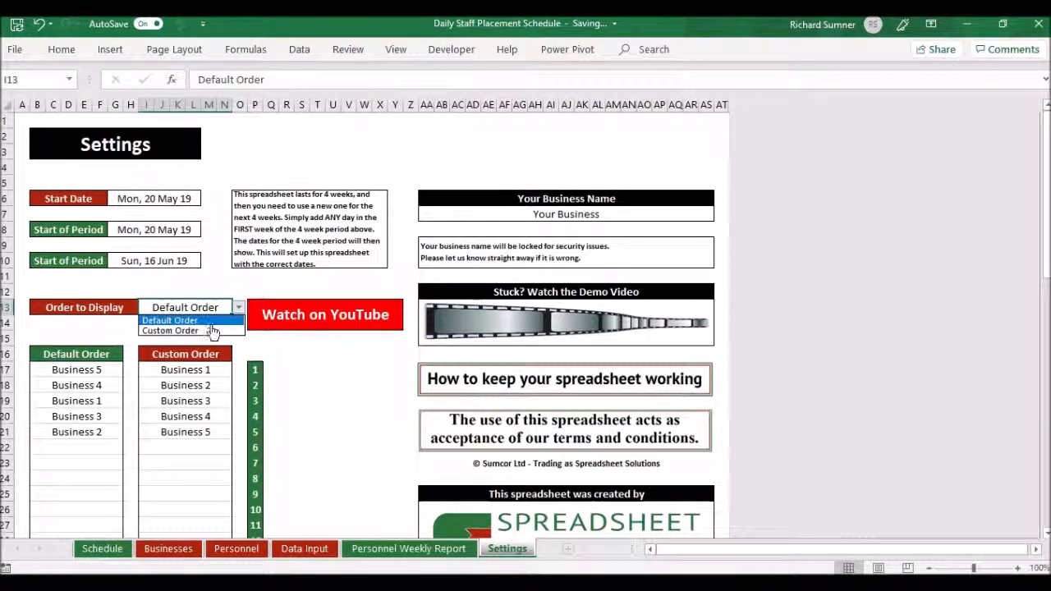
{"action": "left_click", "coordinate": [209, 330]}
{"action": "left_click", "coordinate": [102, 548]}
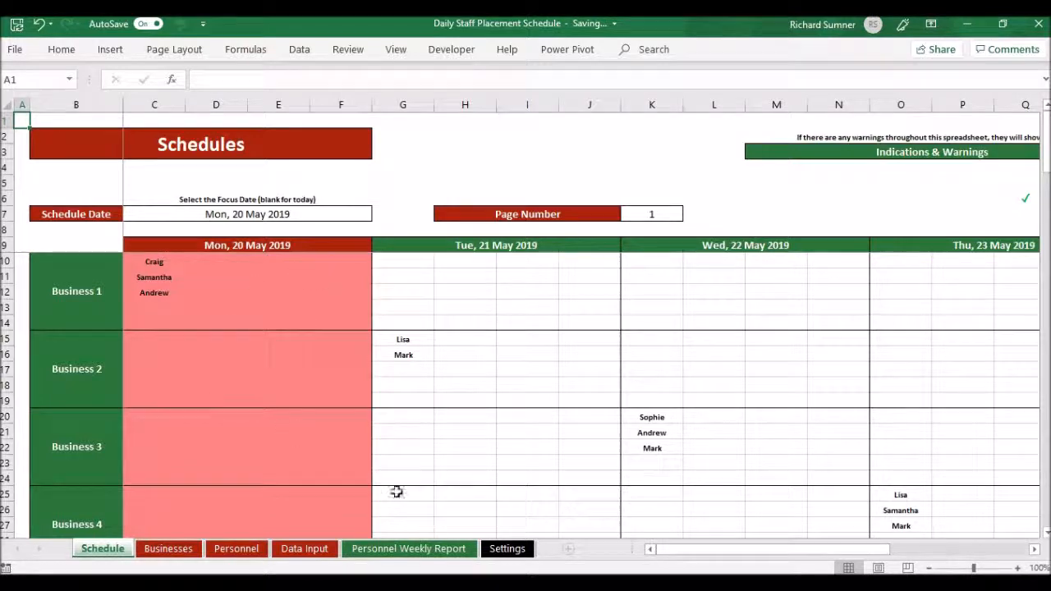
Step: Set Order to Display back to Default Order on the Settings sheet
{"action": "left_click", "coordinate": [507, 548]}
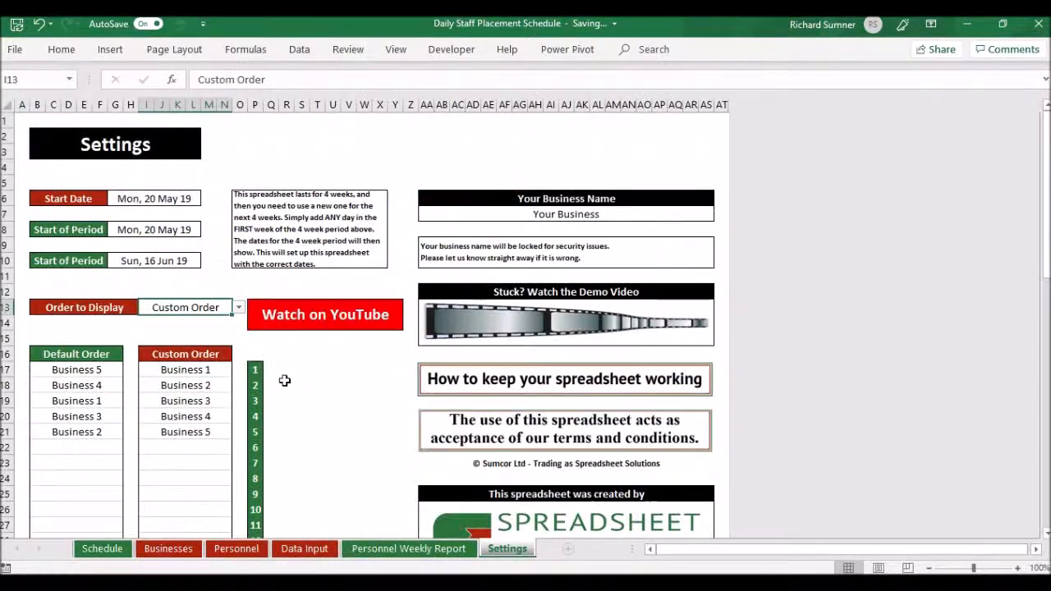
{"action": "left_click", "coordinate": [239, 307]}
{"action": "left_click", "coordinate": [199, 321]}
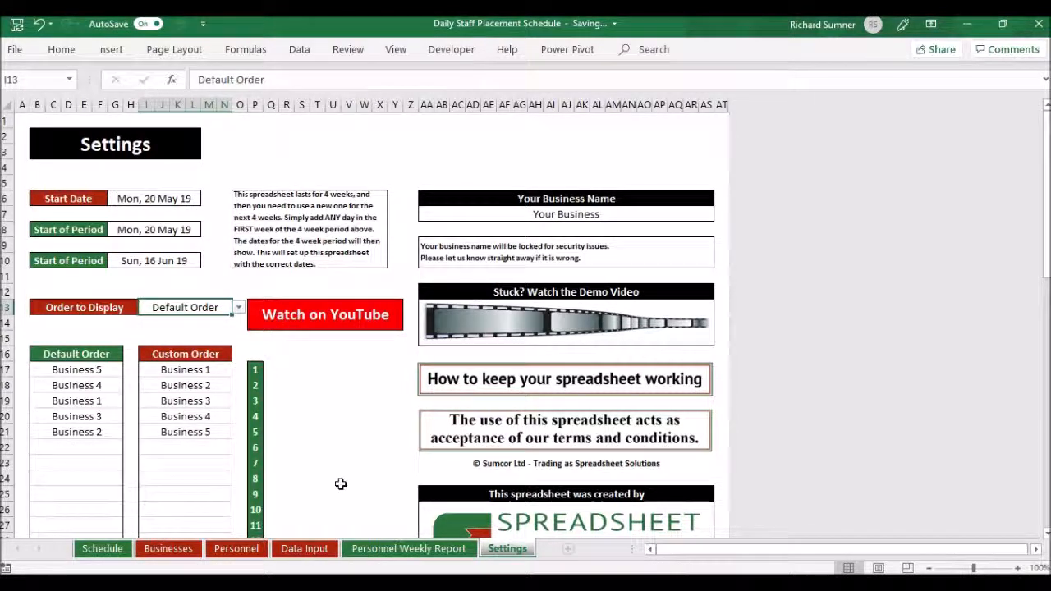
Step: Review the Personnel Weekly Report, Data Input and Businesses sheets
{"action": "left_click", "coordinate": [410, 552]}
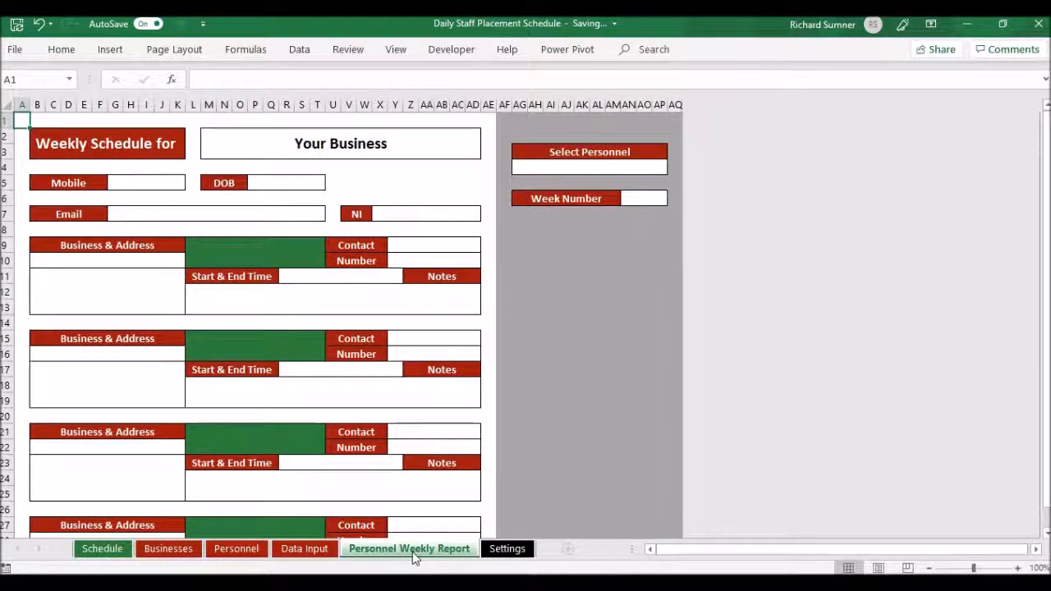
{"action": "left_click", "coordinate": [308, 550]}
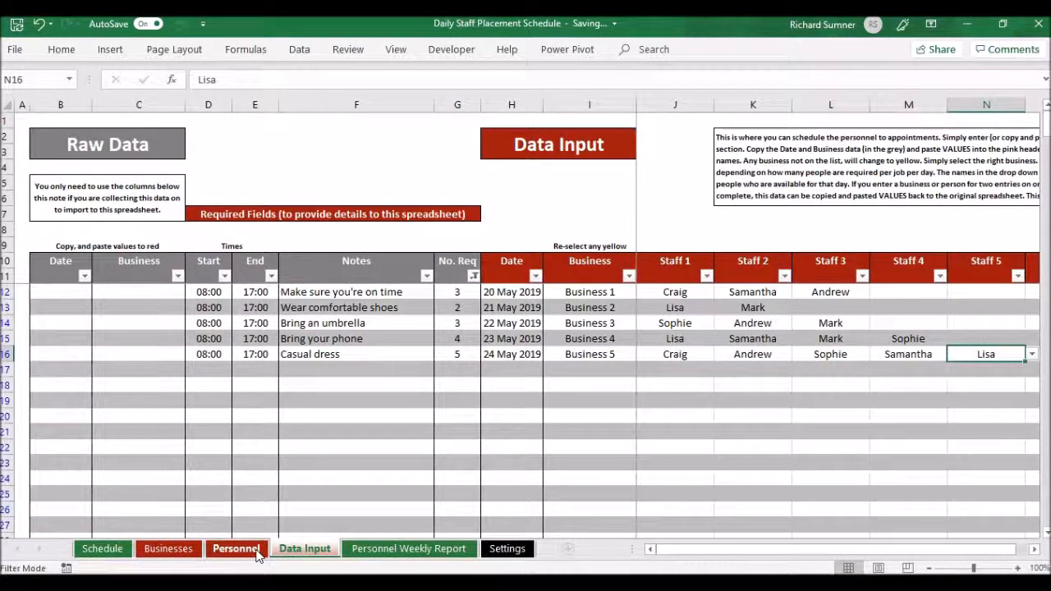
{"action": "left_click", "coordinate": [195, 550]}
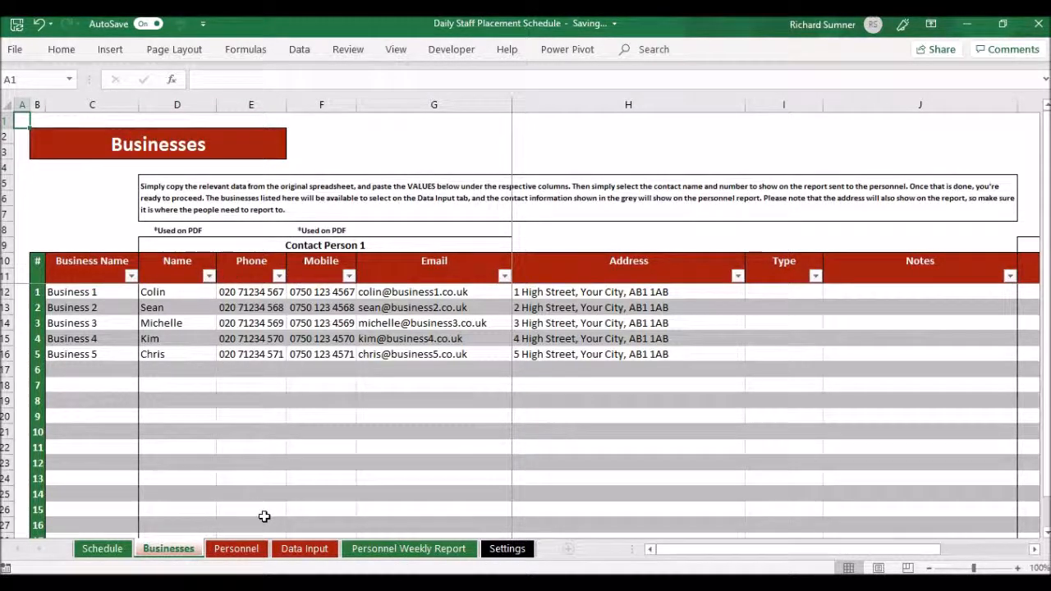
Step: Review the Personnel, Data Input and Personnel Weekly Report sheets in turn
{"action": "left_click", "coordinate": [255, 551]}
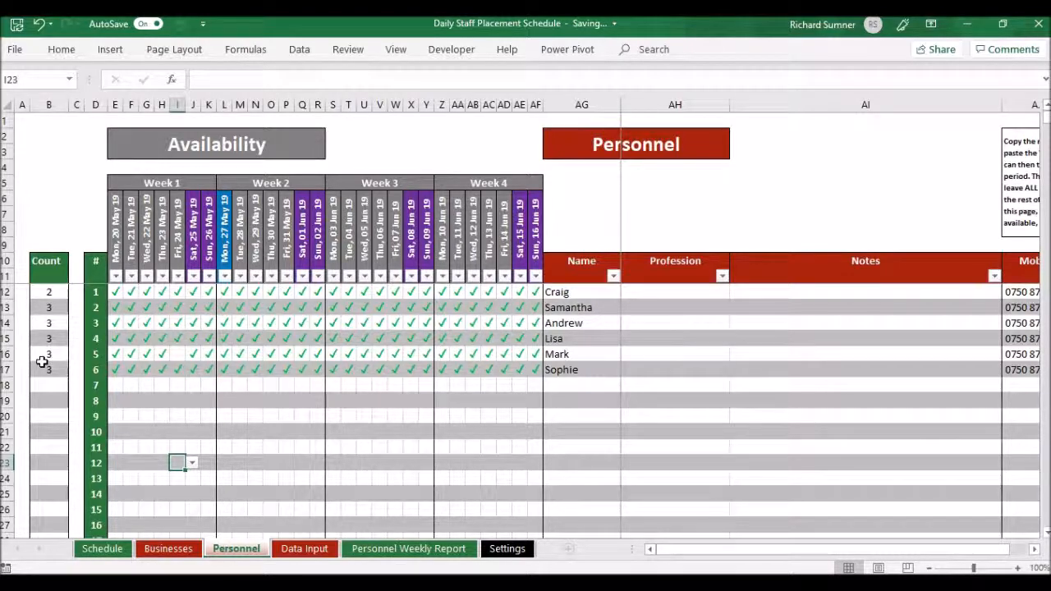
{"action": "left_click", "coordinate": [323, 562]}
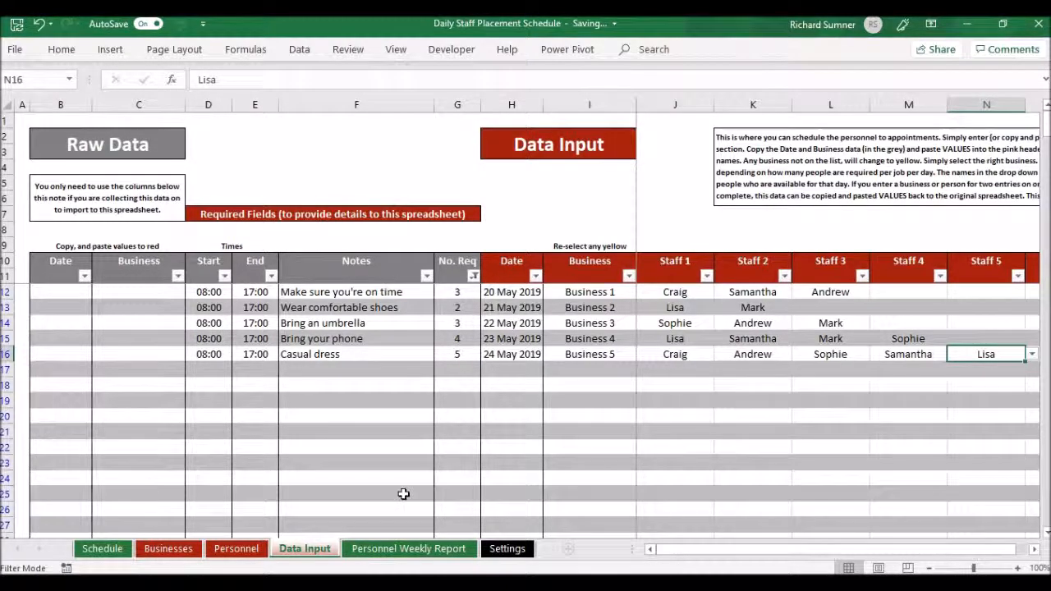
{"action": "left_click", "coordinate": [402, 549]}
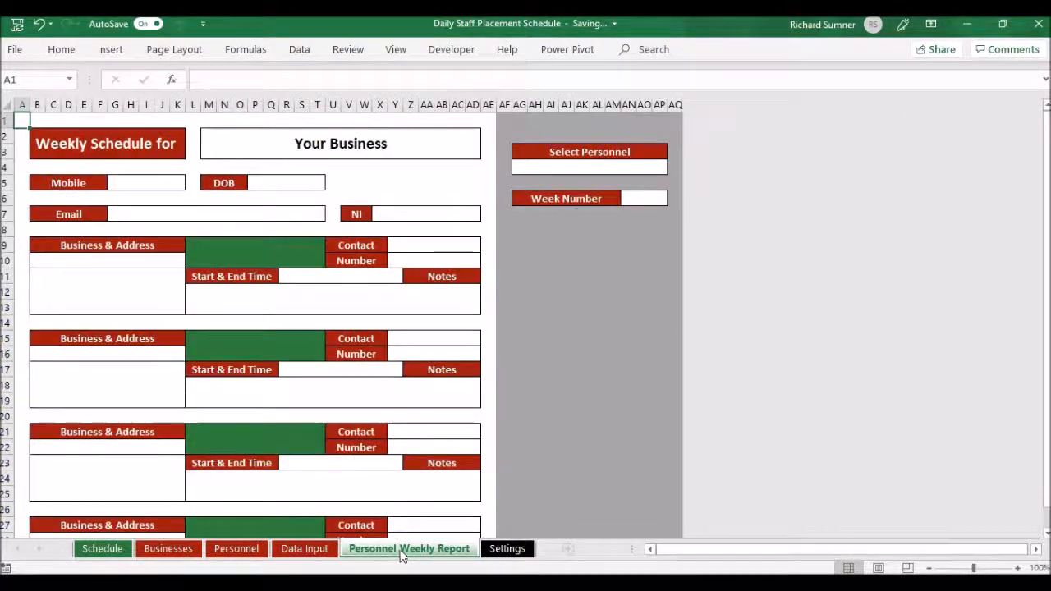
Step: Set the Week Number to 1 on the Personnel Weekly Report
{"action": "left_click", "coordinate": [648, 200]}
{"action": "left_click", "coordinate": [673, 199]}
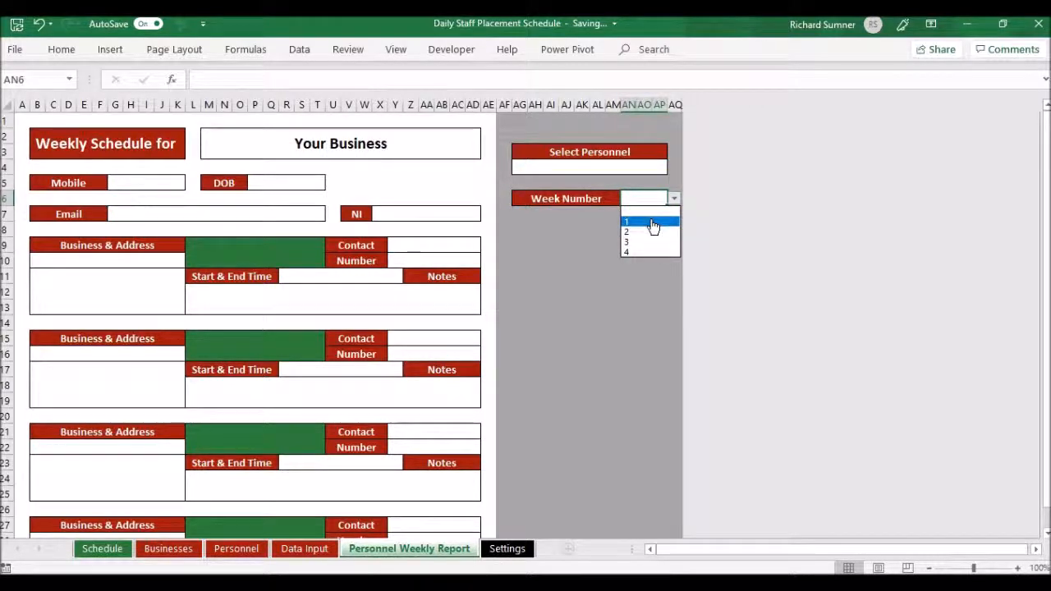
{"action": "left_click", "coordinate": [651, 222]}
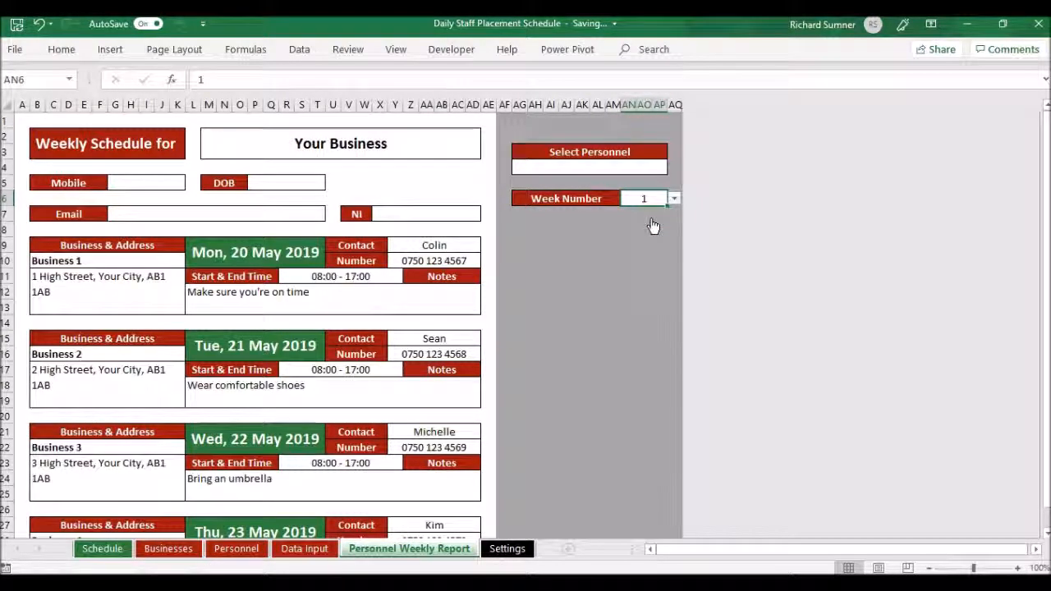
Step: Select the second listed staff member for the weekly report and examine that person's placements for each day
{"action": "left_click", "coordinate": [658, 163]}
{"action": "left_click", "coordinate": [674, 168]}
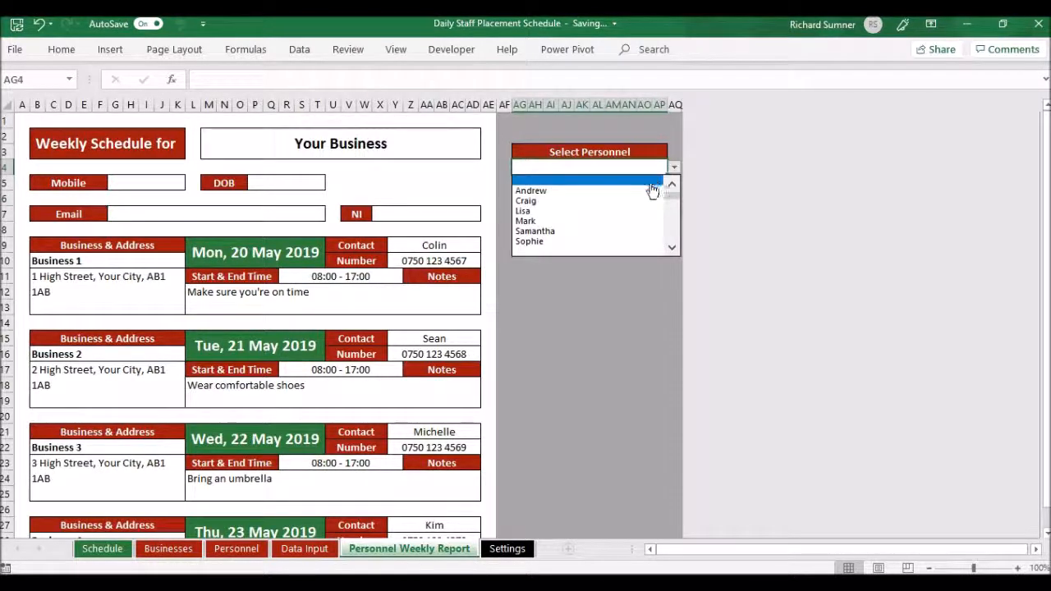
{"action": "left_click", "coordinate": [648, 197]}
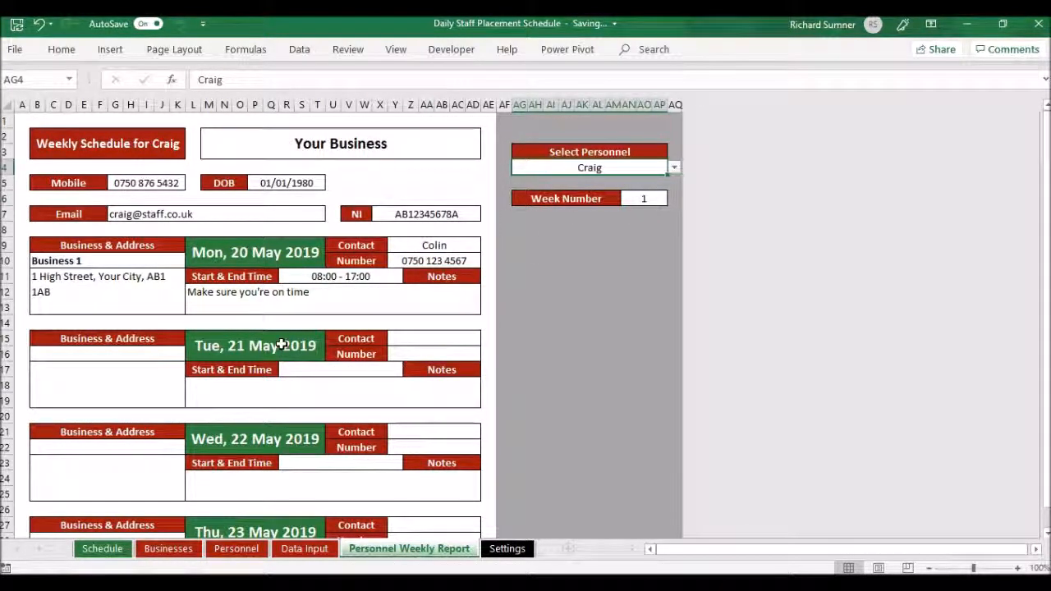
{"action": "scroll", "coordinate": [281, 343], "scroll_direction": "down", "scroll_amount": 2}
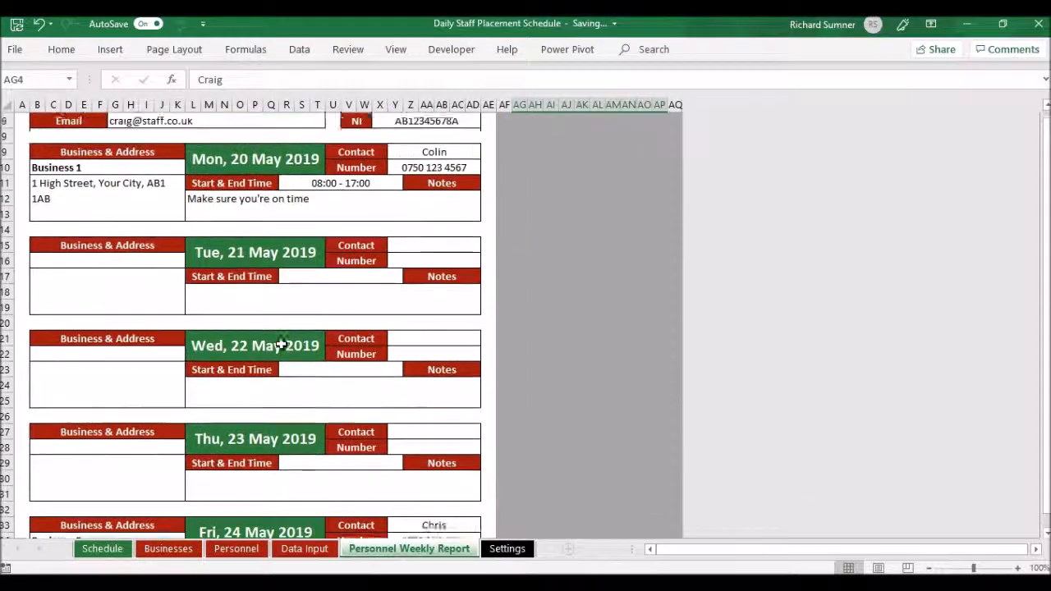
{"action": "scroll", "coordinate": [281, 343], "scroll_direction": "down", "scroll_amount": 5}
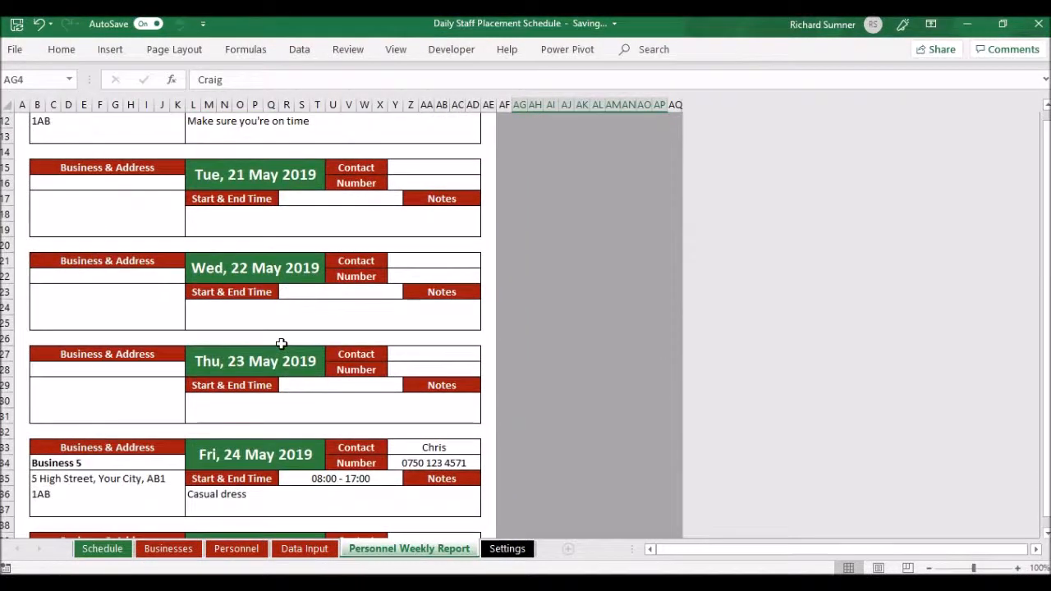
{"action": "scroll", "coordinate": [280, 344], "scroll_direction": "down", "scroll_amount": 3}
{"action": "scroll", "coordinate": [280, 344], "scroll_direction": "up", "scroll_amount": 6}
{"action": "scroll", "coordinate": [281, 343], "scroll_direction": "up", "scroll_amount": 3}
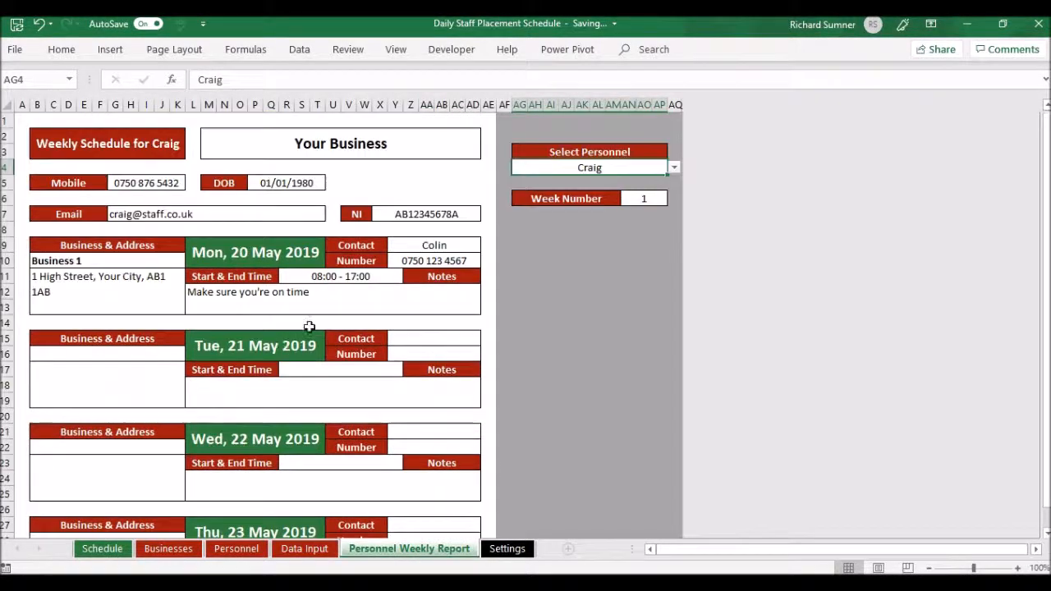
Step: Switch the weekly report to the third listed staff member and check the placements for the week
{"action": "left_click", "coordinate": [673, 166]}
{"action": "left_click", "coordinate": [657, 191]}
{"action": "scroll", "coordinate": [359, 316], "scroll_direction": "down", "scroll_amount": 3}
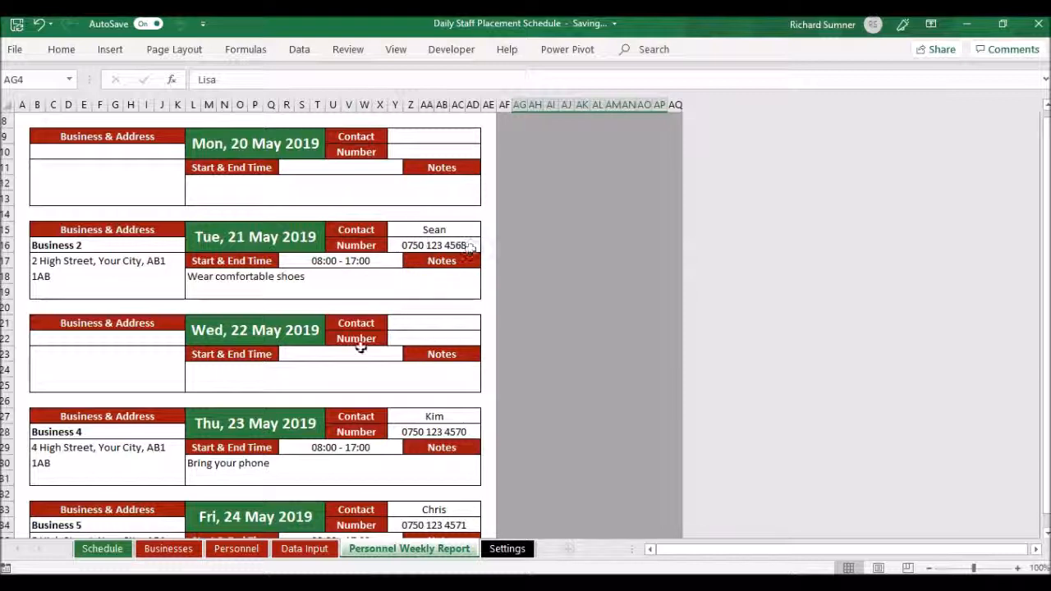
{"action": "scroll", "coordinate": [361, 346], "scroll_direction": "down", "scroll_amount": 6}
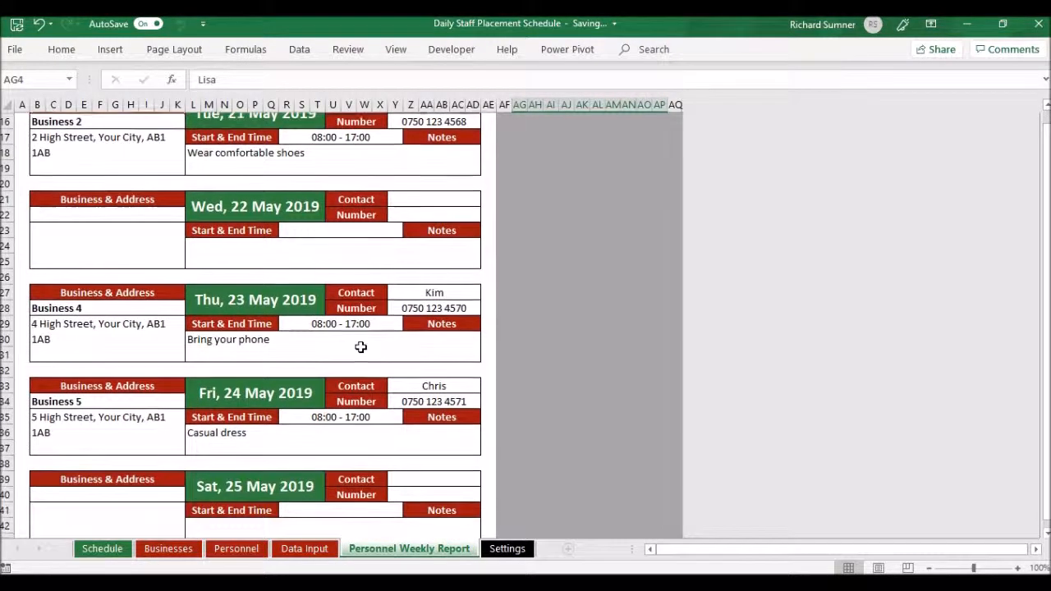
{"action": "scroll", "coordinate": [360, 346], "scroll_direction": "up", "scroll_amount": 9}
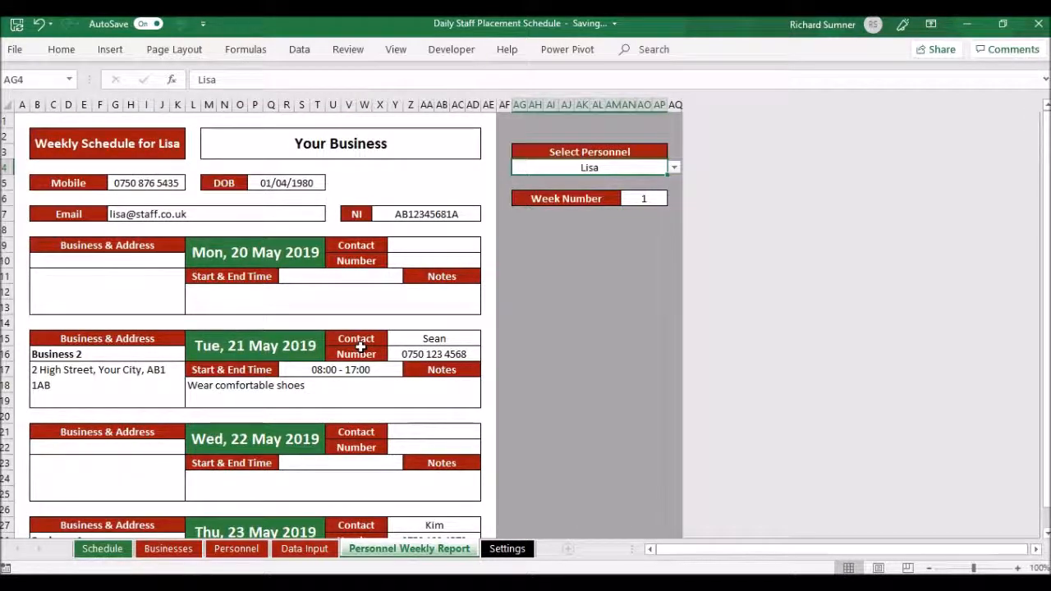
Step: In Page Break Preview, narrow the report's print area to exclude the grey selection columns, and check the page
{"action": "left_click", "coordinate": [395, 51]}
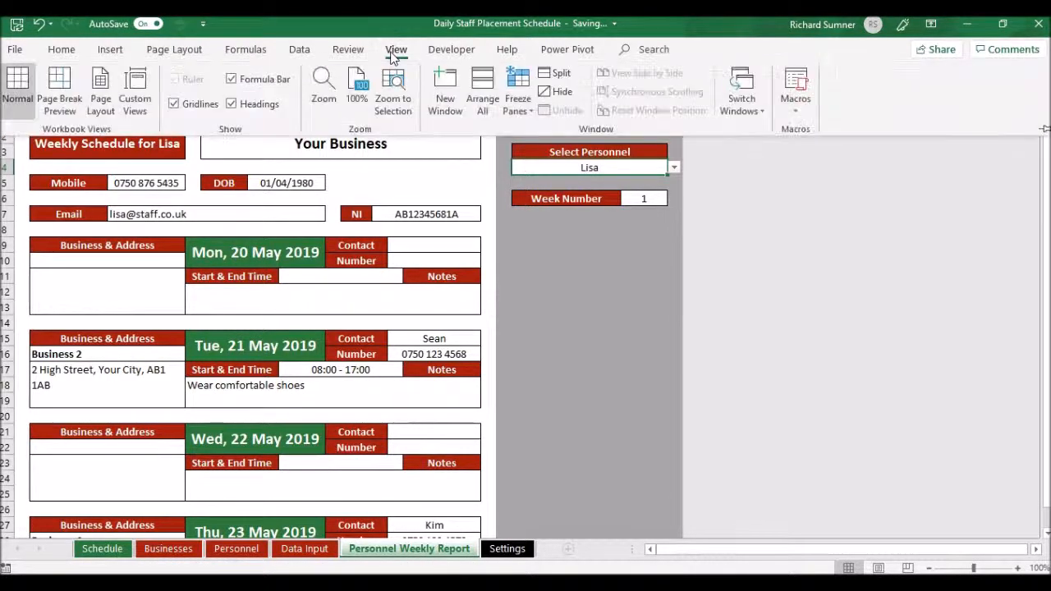
{"action": "left_click", "coordinate": [66, 99]}
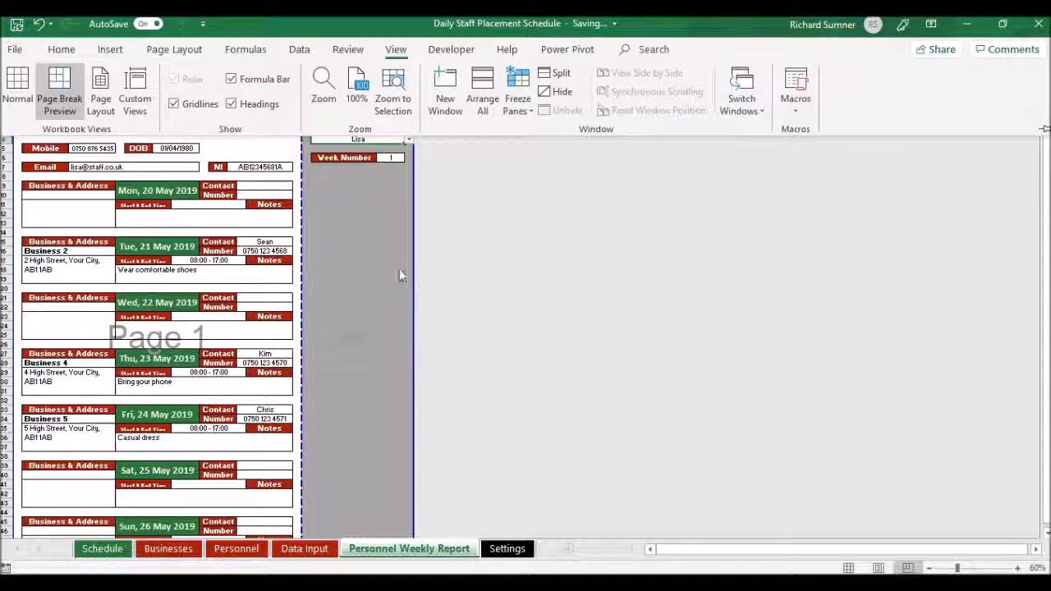
{"action": "left_click_drag", "start_coordinate": [413, 271], "coordinate": [302, 268]}
{"action": "scroll", "coordinate": [334, 275], "scroll_direction": "down", "scroll_amount": 3}
{"action": "scroll", "coordinate": [335, 275], "scroll_direction": "down", "scroll_amount": 2}
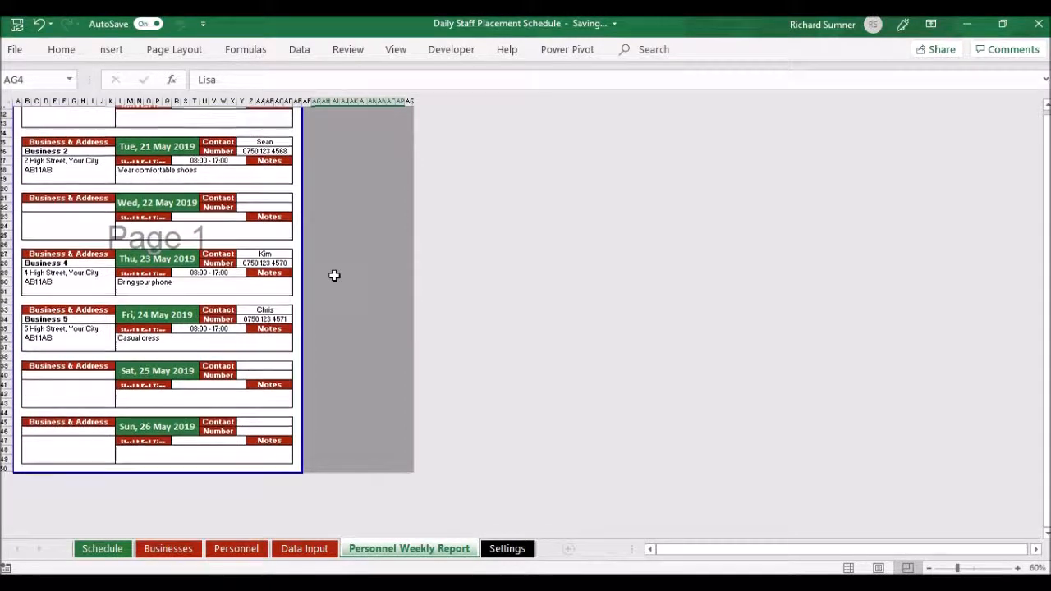
{"action": "scroll", "coordinate": [334, 275], "scroll_direction": "up", "scroll_amount": 5}
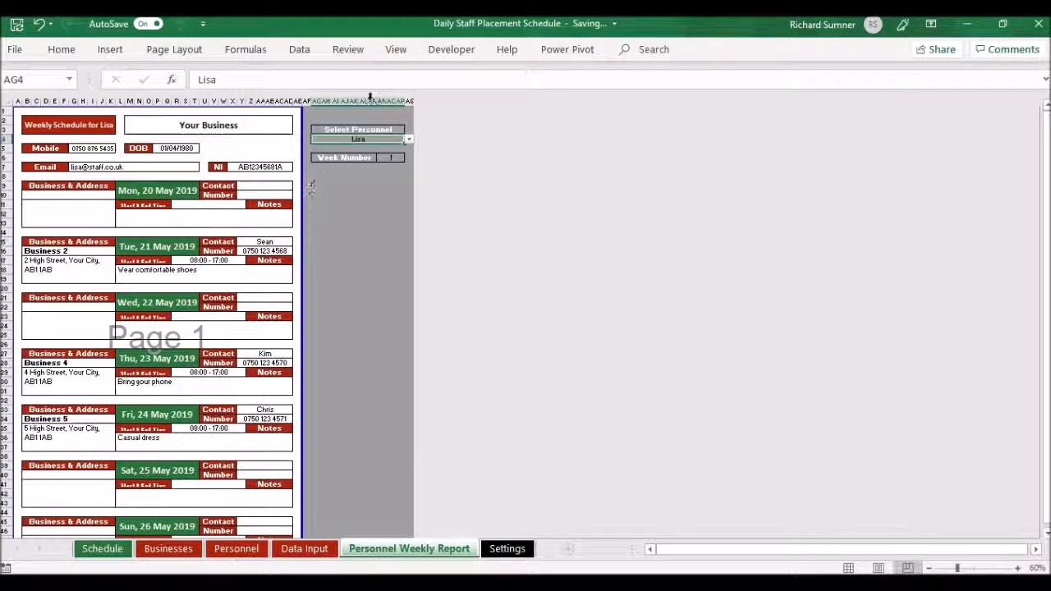
Step: Return the weekly report to Normal view and select cell A1
{"action": "left_click", "coordinate": [397, 49]}
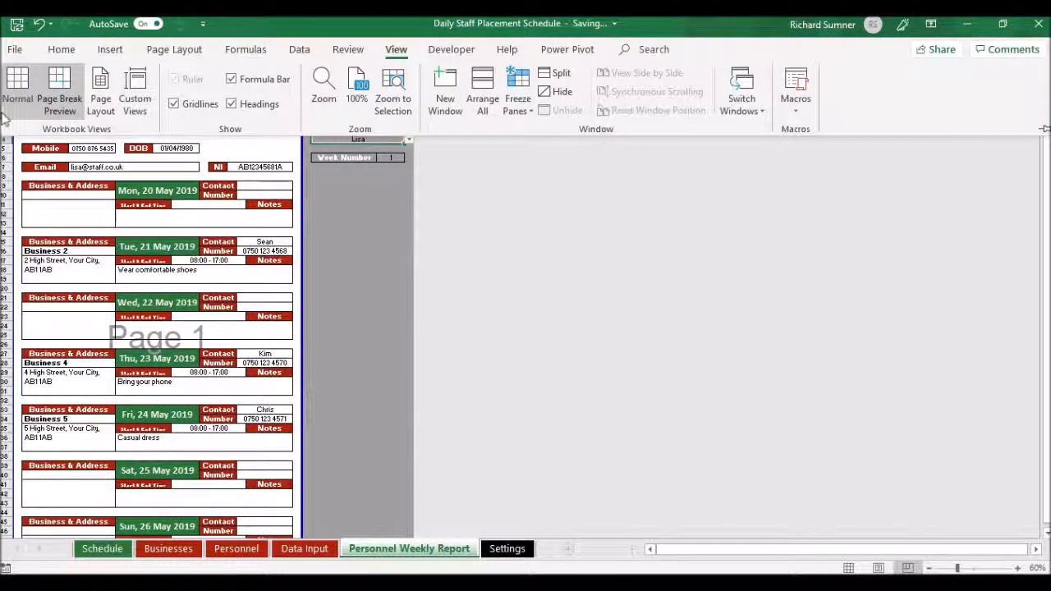
{"action": "left_click", "coordinate": [17, 84]}
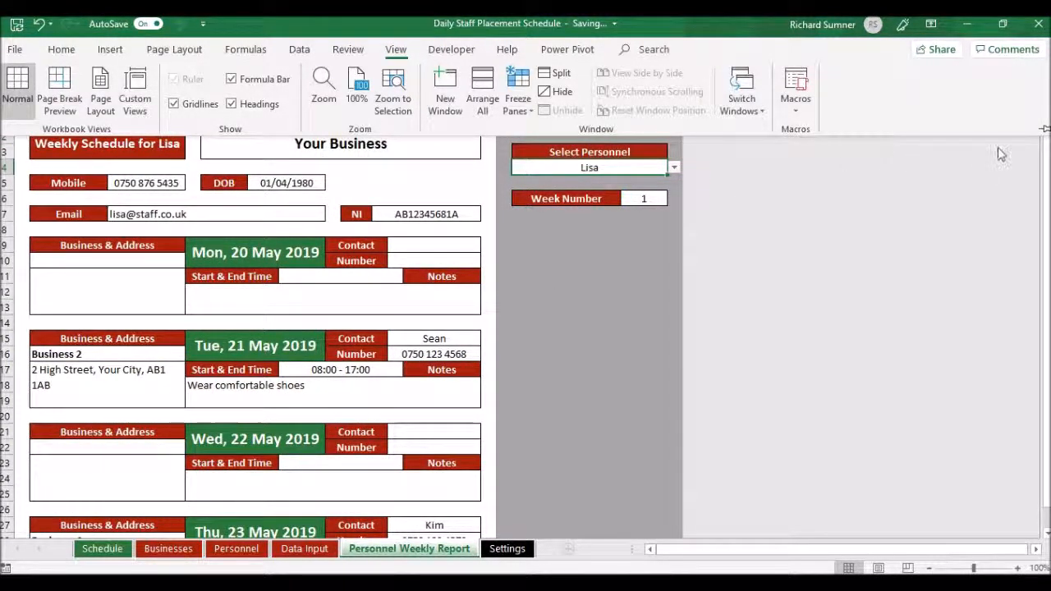
{"action": "left_click", "coordinate": [556, 294]}
{"action": "key", "text": "Up"}
{"action": "key", "text": "Up"}
{"action": "key", "text": "Up"}
{"action": "key", "text": "Up"}
{"action": "key", "text": "Up"}
{"action": "key", "text": "Up"}
{"action": "key", "text": "Up"}
{"action": "key", "text": "Up"}
{"action": "key", "text": "Up"}
{"action": "key", "text": "Up"}
{"action": "key", "text": "Up"}
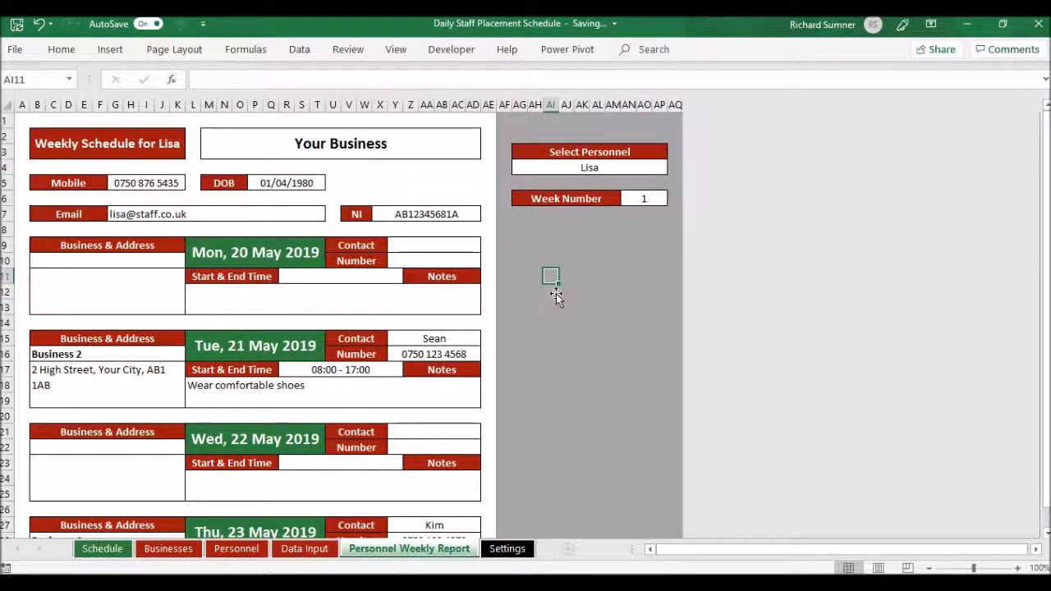
{"action": "key", "text": "ctrl+Home"}
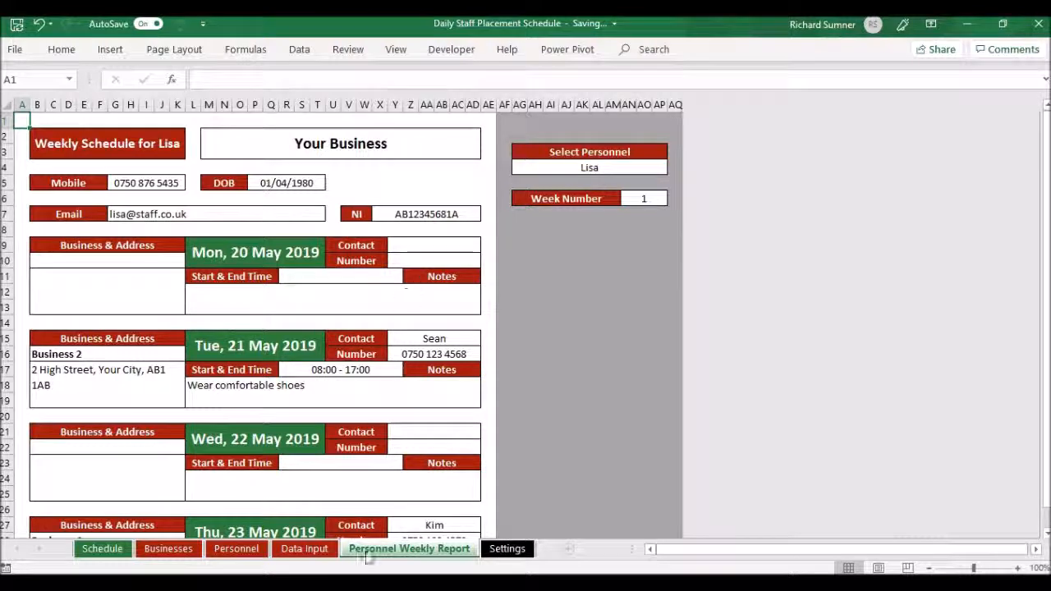
Step: Review the Businesses, Personnel and Data Input sheets, ending on the Personnel Weekly Report
{"action": "left_click", "coordinate": [169, 549]}
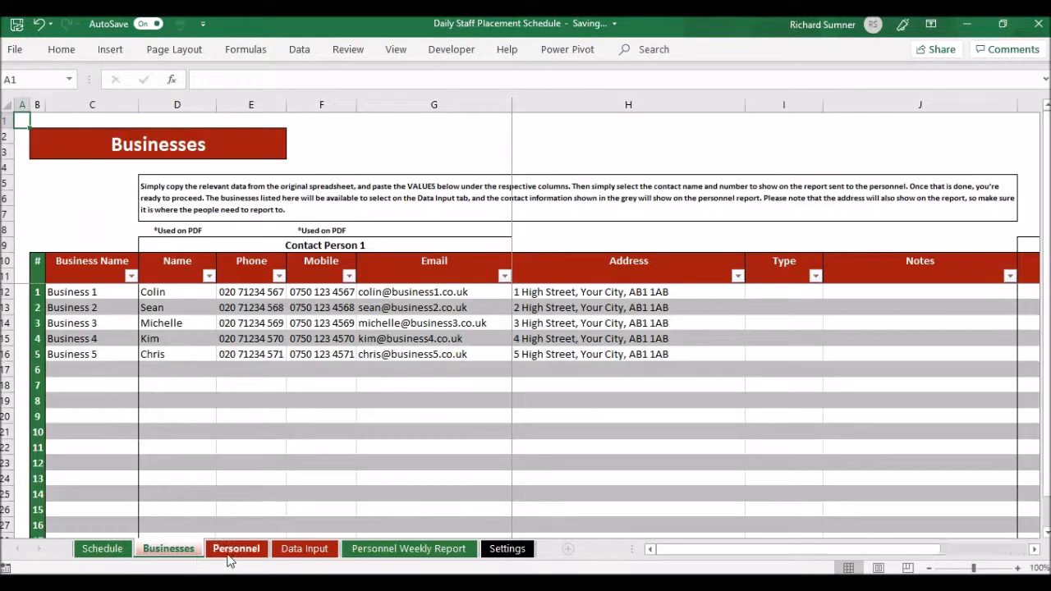
{"action": "left_click", "coordinate": [234, 549]}
{"action": "left_click", "coordinate": [305, 548]}
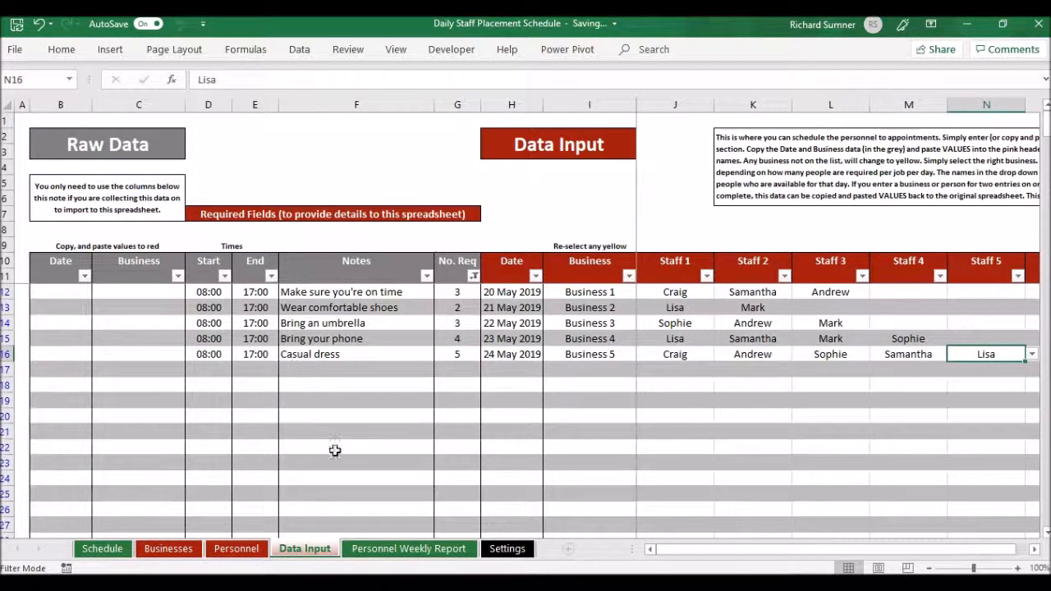
{"action": "left_click", "coordinate": [441, 549]}
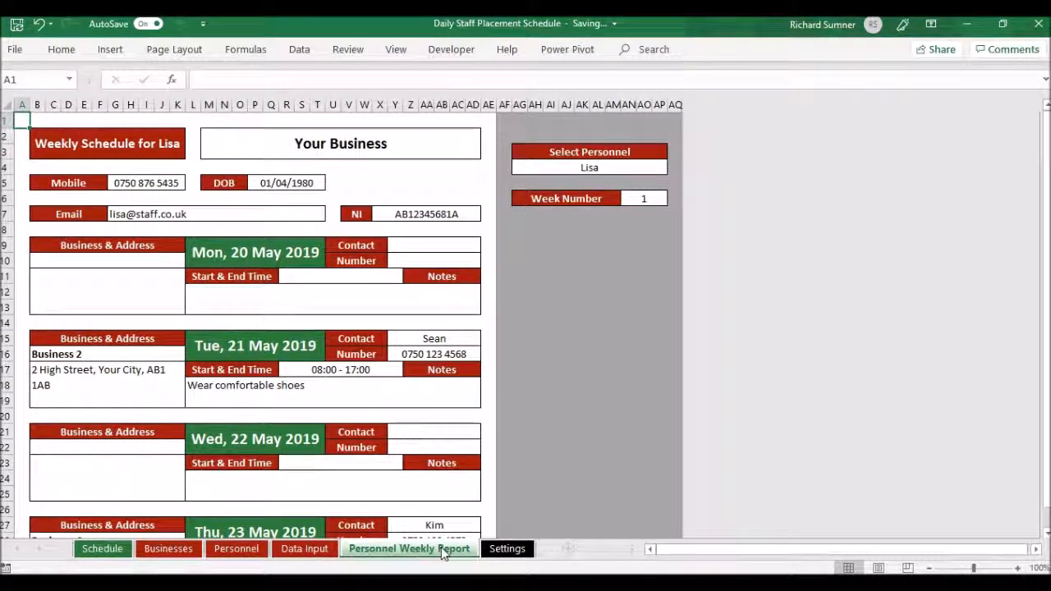
Step: Clear the Schedule Date on the Schedule sheet to show the schedule from today's date
{"action": "left_click", "coordinate": [102, 549]}
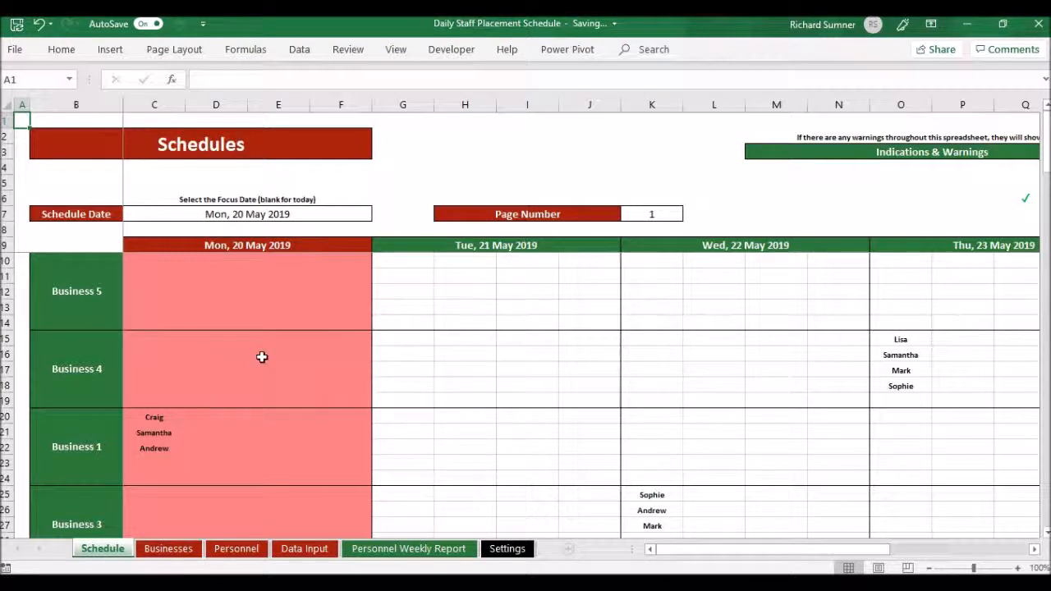
{"action": "left_click", "coordinate": [290, 215]}
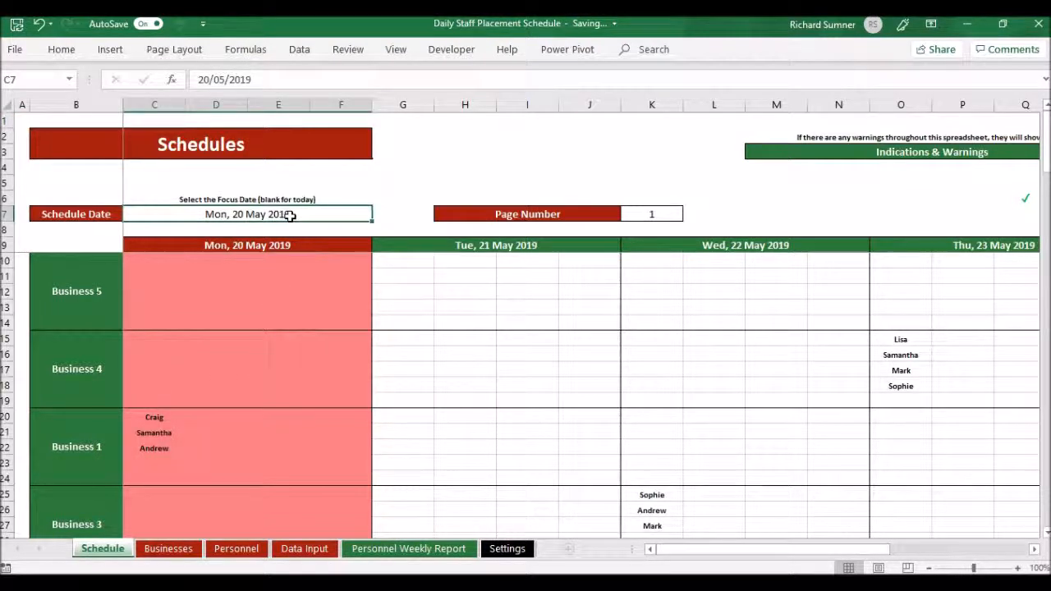
{"action": "key", "text": "BackSpace"}
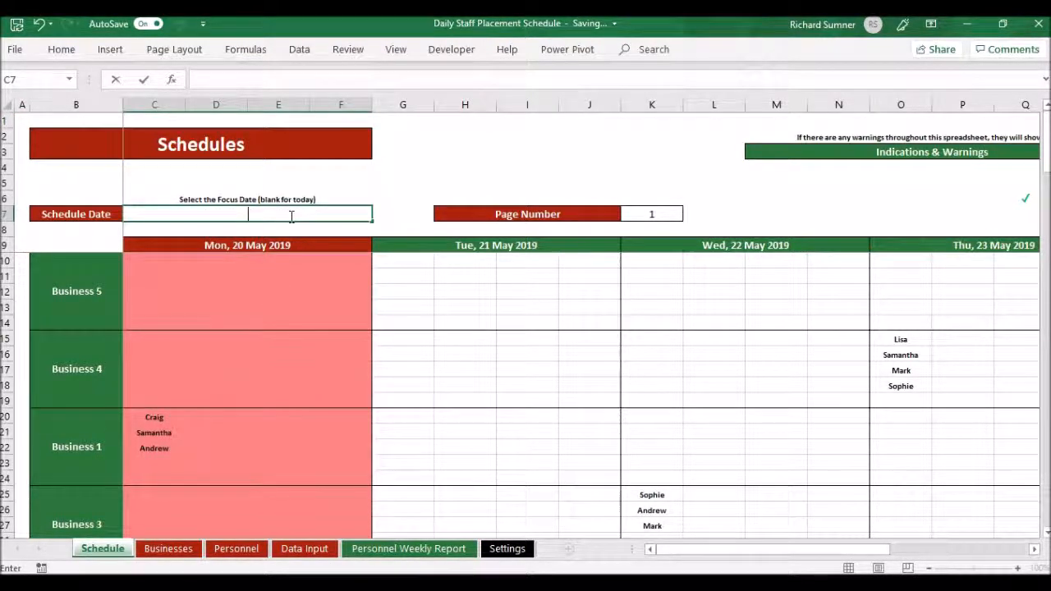
{"action": "left_click", "coordinate": [290, 216]}
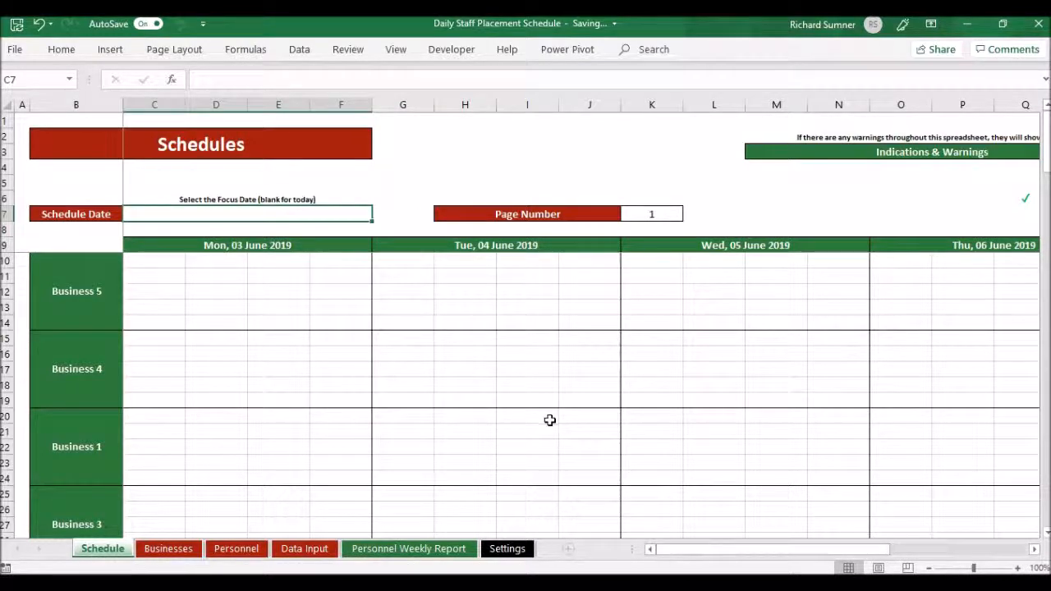
Step: Set the Schedule Date to 20 May on the Schedule sheet
{"action": "mouse_move", "coordinate": [758, 551]}
{"action": "left_mouse_down"}
{"action": "mouse_move", "coordinate": [846, 550]}
{"action": "mouse_move", "coordinate": [738, 549]}
{"action": "left_mouse_up"}
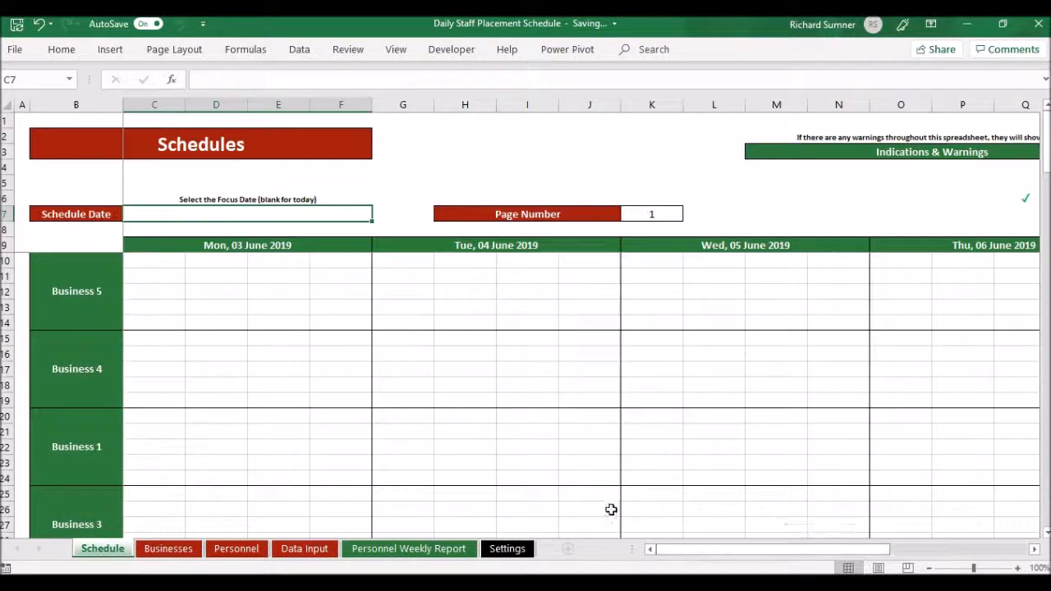
{"action": "type", "text": "20 ma"}
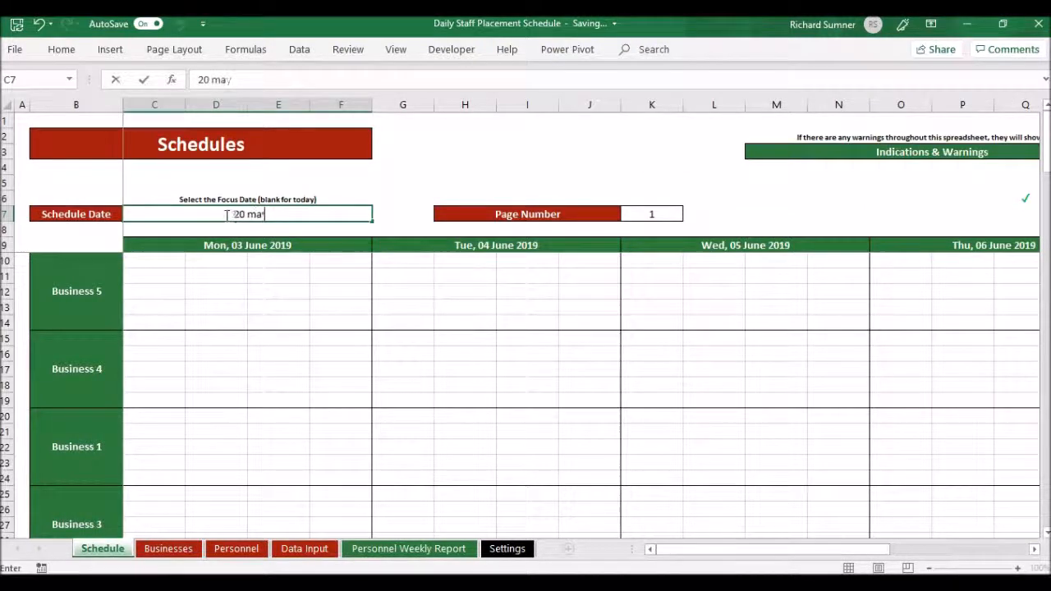
{"action": "key", "text": "Return"}
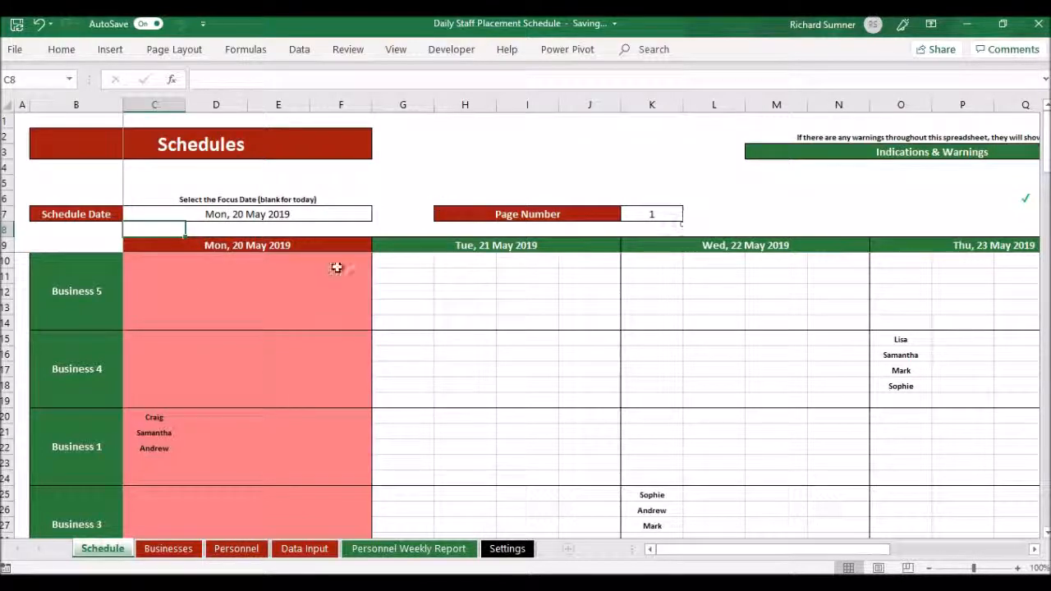
Step: Examine the business rows on the Schedule sheet from the first business down to the last empty block
{"action": "left_click", "coordinate": [77, 297]}
{"action": "key", "text": "ctrl+Down"}
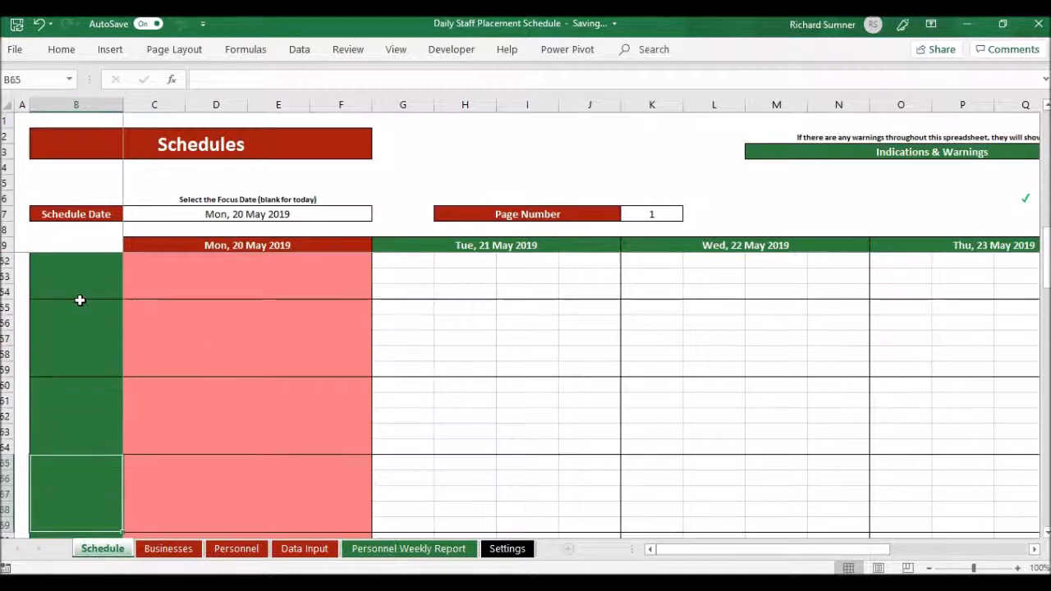
{"action": "key", "text": "Down"}
{"action": "key", "text": "Down"}
{"action": "key", "text": "Down"}
{"action": "key", "text": "Down"}
{"action": "key", "text": "Down"}
{"action": "key", "text": "Down"}
{"action": "key", "text": "Down"}
{"action": "key", "text": "Down"}
{"action": "key", "text": "Down"}
{"action": "key", "text": "Down"}
{"action": "key", "text": "Down"}
{"action": "key", "text": "Down"}
{"action": "key", "text": "Down"}
{"action": "key", "text": "Down"}
{"action": "key", "text": "Up"}
{"action": "key", "text": "Up"}
{"action": "key", "text": "Up"}
{"action": "key", "text": "Up"}
{"action": "key", "text": "Up"}
{"action": "key", "text": "Up"}
{"action": "key", "text": "Up"}
{"action": "key", "text": "Up"}
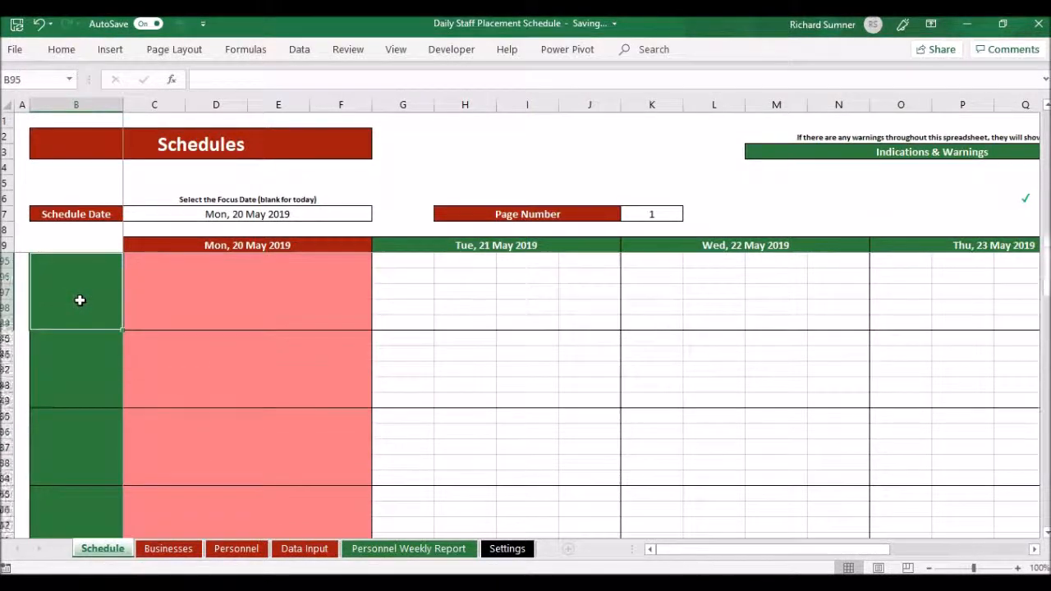
{"action": "key", "text": "Up"}
{"action": "key", "text": "Up"}
{"action": "key", "text": "Up"}
{"action": "key", "text": "Up"}
{"action": "key", "text": "Up"}
{"action": "key", "text": "Up"}
{"action": "key", "text": "Up"}
{"action": "key", "text": "Up"}
{"action": "key", "text": "Up"}
{"action": "key", "text": "Up"}
{"action": "key", "text": "Up"}
{"action": "key", "text": "Up"}
{"action": "key", "text": "Up"}
{"action": "key", "text": "Up"}
{"action": "key", "text": "Up"}
{"action": "key", "text": "Up"}
{"action": "key", "text": "Up"}
{"action": "key", "text": "Up"}
{"action": "key", "text": "Up"}
{"action": "key", "text": "Up"}
{"action": "key", "text": "Down"}
{"action": "key", "text": "Down"}
{"action": "key", "text": "Down"}
{"action": "key", "text": "Down"}
{"action": "key", "text": "Down"}
{"action": "key", "text": "Down"}
{"action": "key", "text": "Down"}
{"action": "key", "text": "Down"}
{"action": "key", "text": "Down"}
{"action": "key", "text": "Down"}
{"action": "key", "text": "Down"}
{"action": "key", "text": "Down"}
{"action": "key", "text": "Down"}
{"action": "key", "text": "Down"}
{"action": "key", "text": "Down"}
{"action": "key", "text": "Up"}
{"action": "key", "text": "Up"}
{"action": "key", "text": "Up"}
{"action": "key", "text": "Up"}
{"action": "key", "text": "Up"}
{"action": "key", "text": "Up"}
{"action": "key", "text": "Up"}
{"action": "key", "text": "Up"}
{"action": "key", "text": "Up"}
{"action": "key", "text": "Up"}
{"action": "key", "text": "Up"}
{"action": "key", "text": "Up"}
{"action": "key", "text": "Up"}
{"action": "key", "text": "Up"}
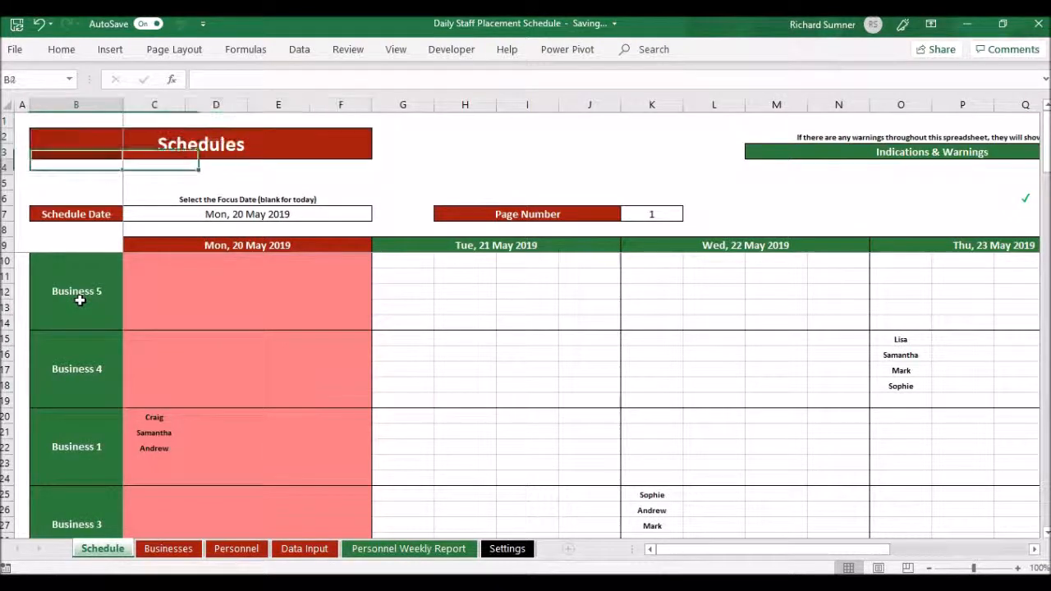
{"action": "key", "text": "Down"}
{"action": "key", "text": "Down"}
{"action": "key", "text": "Down"}
{"action": "key", "text": "Down"}
{"action": "key", "text": "Down"}
{"action": "key", "text": "Down"}
{"action": "key", "text": "Down"}
{"action": "key", "text": "Down"}
{"action": "key", "text": "Down"}
{"action": "key", "text": "Down"}
{"action": "key", "text": "Down"}
{"action": "key", "text": "Down"}
{"action": "key", "text": "Down"}
{"action": "key", "text": "Down"}
{"action": "key", "text": "Down"}
{"action": "key", "text": "Down"}
{"action": "key", "text": "Down"}
{"action": "key", "text": "Down"}
{"action": "key", "text": "Down"}
{"action": "key", "text": "Down"}
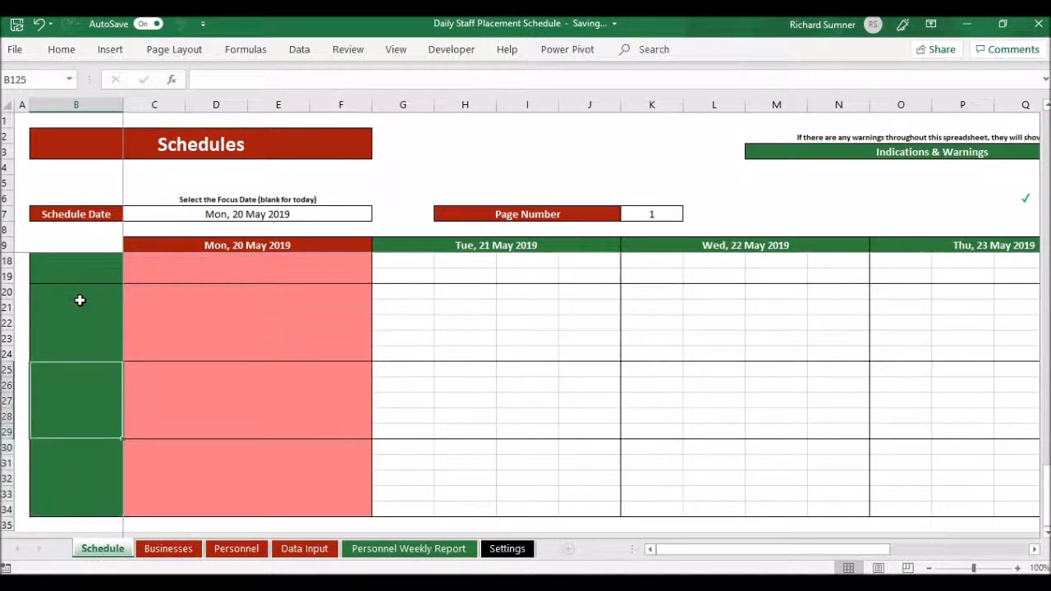
Step: View page 2 of the businesses on the Schedule sheet, and set the Page Number back to 1
{"action": "key", "text": "Up"}
{"action": "key", "text": "Up"}
{"action": "key", "text": "Up"}
{"action": "key", "text": "Up"}
{"action": "key", "text": "Up"}
{"action": "key", "text": "Up"}
{"action": "key", "text": "Up"}
{"action": "key", "text": "Up"}
{"action": "key", "text": "Up"}
{"action": "key", "text": "Up"}
{"action": "key", "text": "Up"}
{"action": "key", "text": "Up"}
{"action": "key", "text": "Up"}
{"action": "key", "text": "Up"}
{"action": "key", "text": "Up"}
{"action": "key", "text": "Up"}
{"action": "key", "text": "Up"}
{"action": "key", "text": "Up"}
{"action": "key", "text": "Up"}
{"action": "key", "text": "Up"}
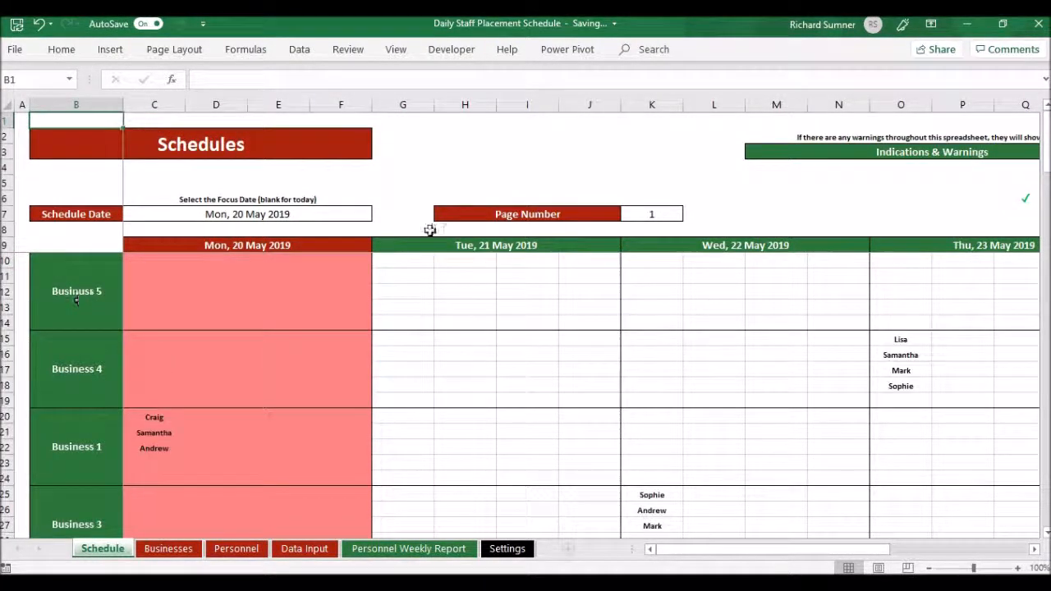
{"action": "left_click", "coordinate": [645, 216]}
{"action": "left_click", "coordinate": [689, 215]}
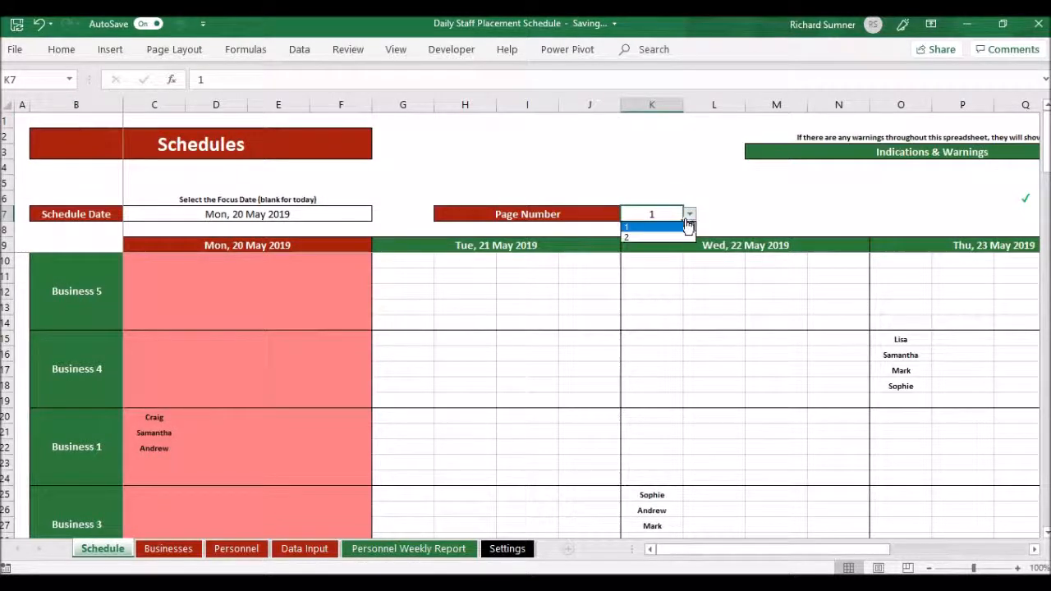
{"action": "left_click", "coordinate": [677, 238]}
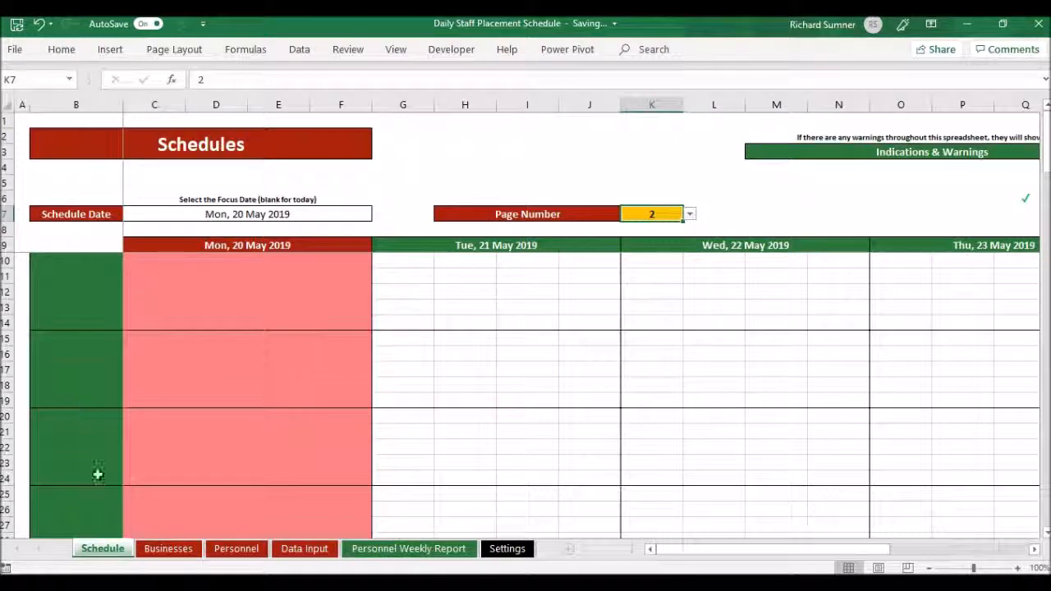
{"action": "left_click", "coordinate": [690, 215]}
{"action": "left_click", "coordinate": [652, 227]}
{"action": "left_click", "coordinate": [545, 147]}
{"action": "key", "text": "Up"}
{"action": "key", "text": "Up"}
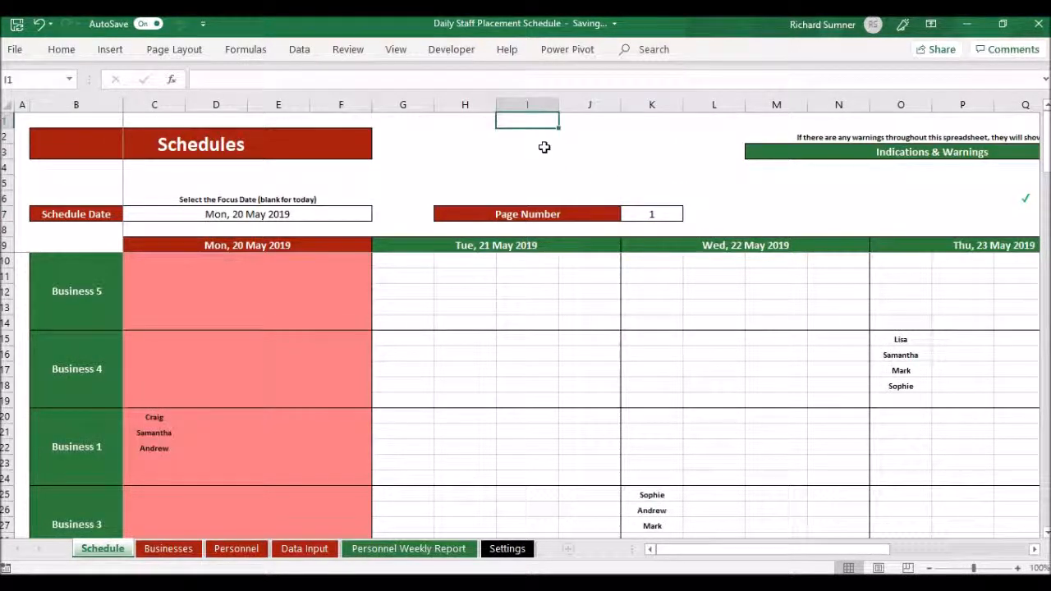
{"action": "key", "text": "Home"}
Step: Review the Personnel and Data Input sheets, and check the Indications & Warnings area on the Schedule sheet
{"action": "left_click", "coordinate": [236, 549]}
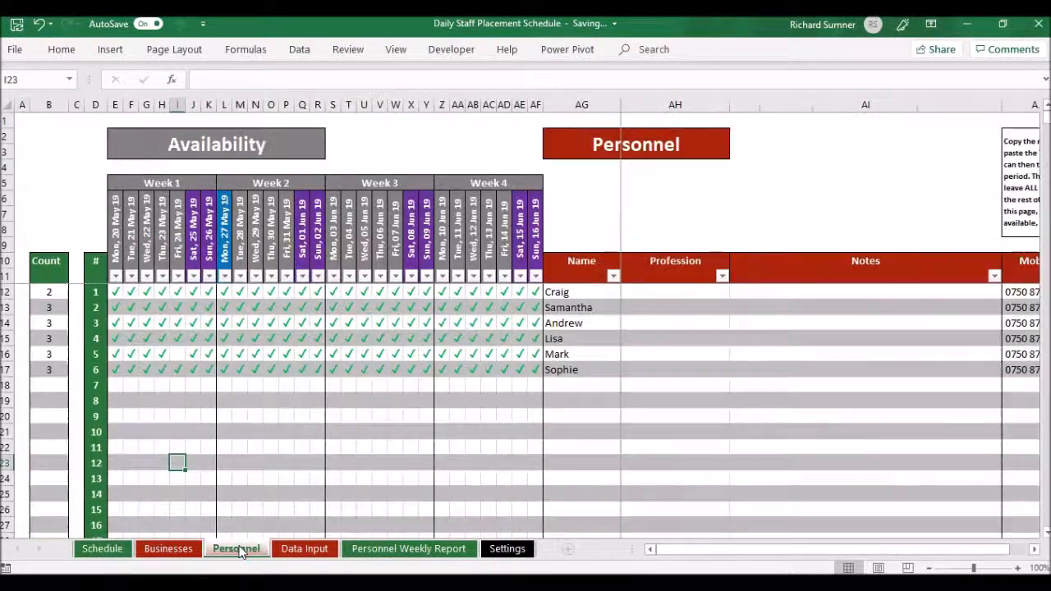
{"action": "left_click", "coordinate": [303, 548]}
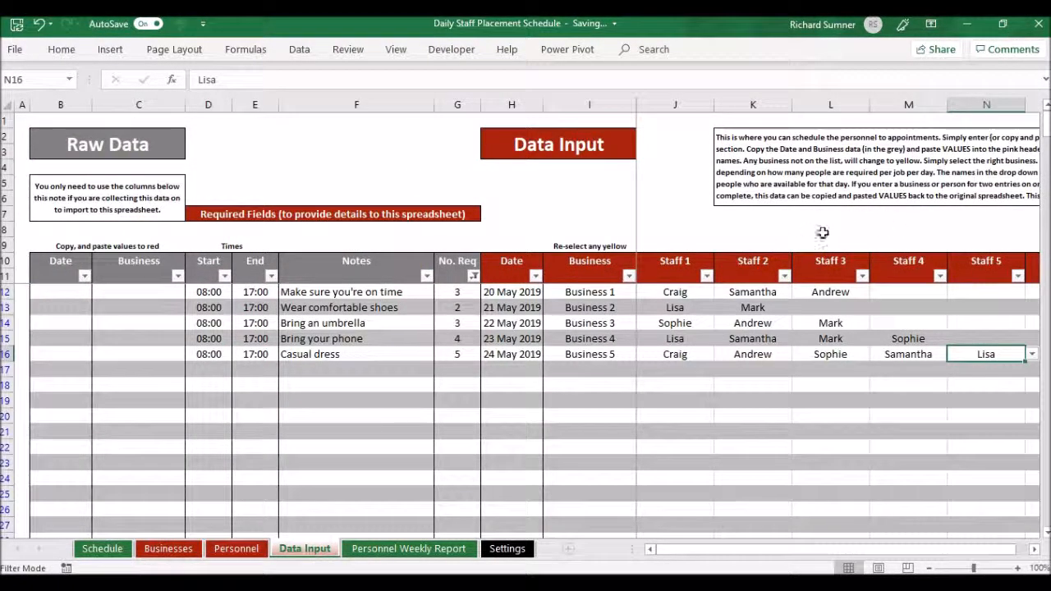
{"action": "left_click", "coordinate": [102, 548]}
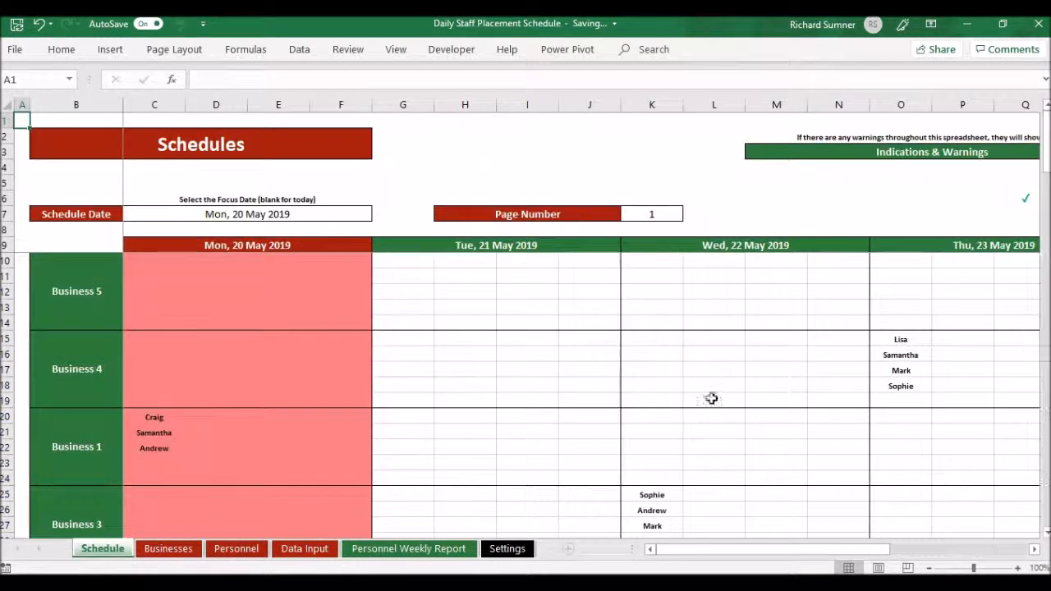
{"action": "scroll", "coordinate": [829, 411], "scroll_direction": "right", "scroll_amount": 3}
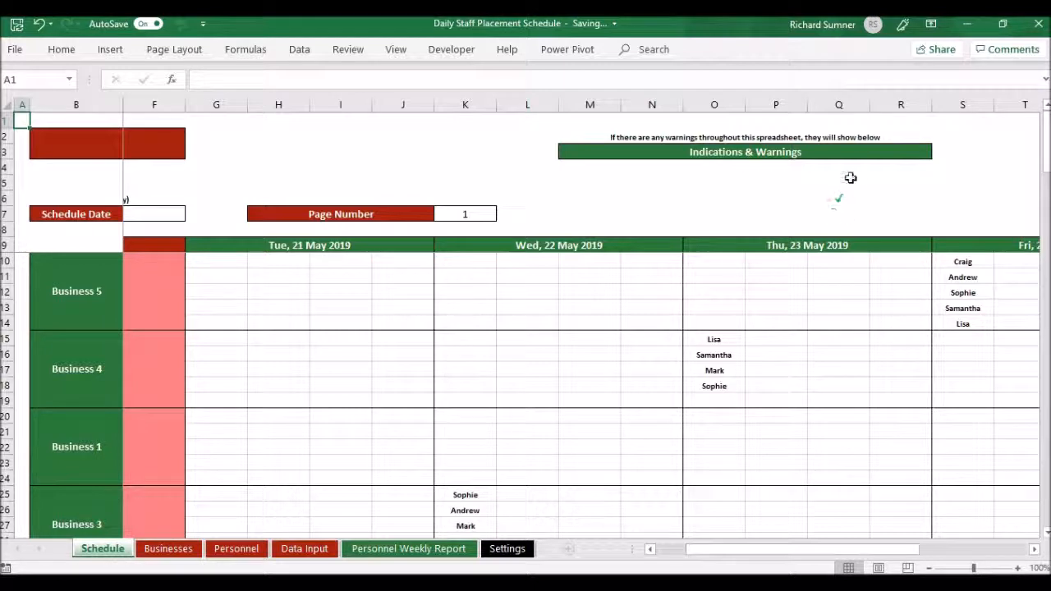
{"action": "left_click_drag", "start_coordinate": [833, 547], "coordinate": [803, 547]}
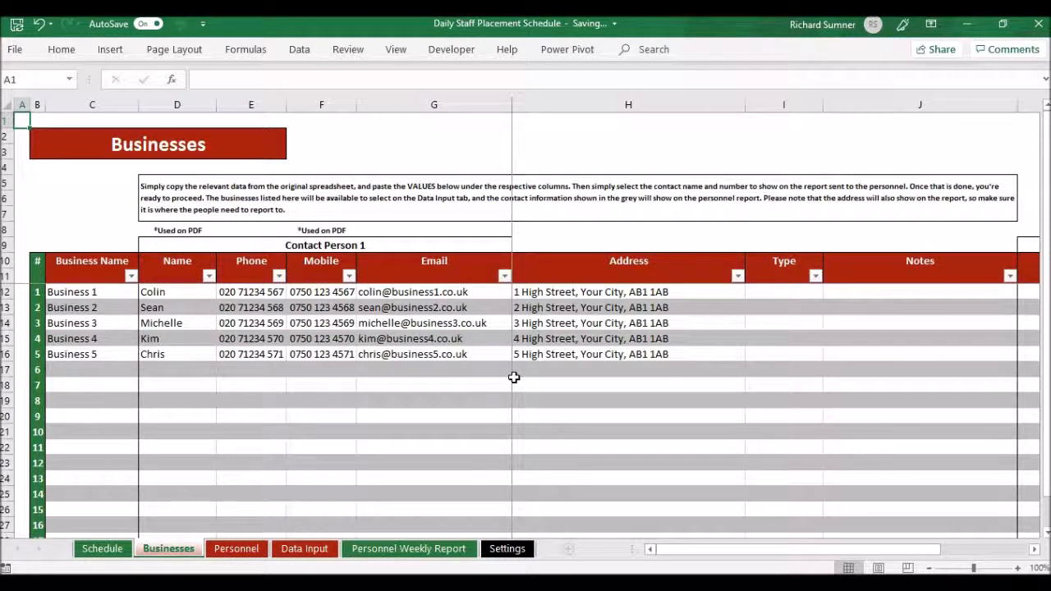
Step: Select the Business 5 record on the Businesses sheet, from its name through the Contact Person 2 email
{"action": "left_click", "coordinate": [103, 353]}
{"action": "key", "text": "shift+Right"}
{"action": "key", "text": "shift+Right"}
{"action": "key", "text": "shift+Right"}
{"action": "key", "text": "shift+Right"}
{"action": "key", "text": "shift+Right"}
{"action": "key", "text": "shift+Right"}
{"action": "key", "text": "shift+Right"}
{"action": "key", "text": "shift+Right"}
{"action": "key", "text": "shift+Right"}
{"action": "key", "text": "shift+Right"}
{"action": "key", "text": "shift+Right"}
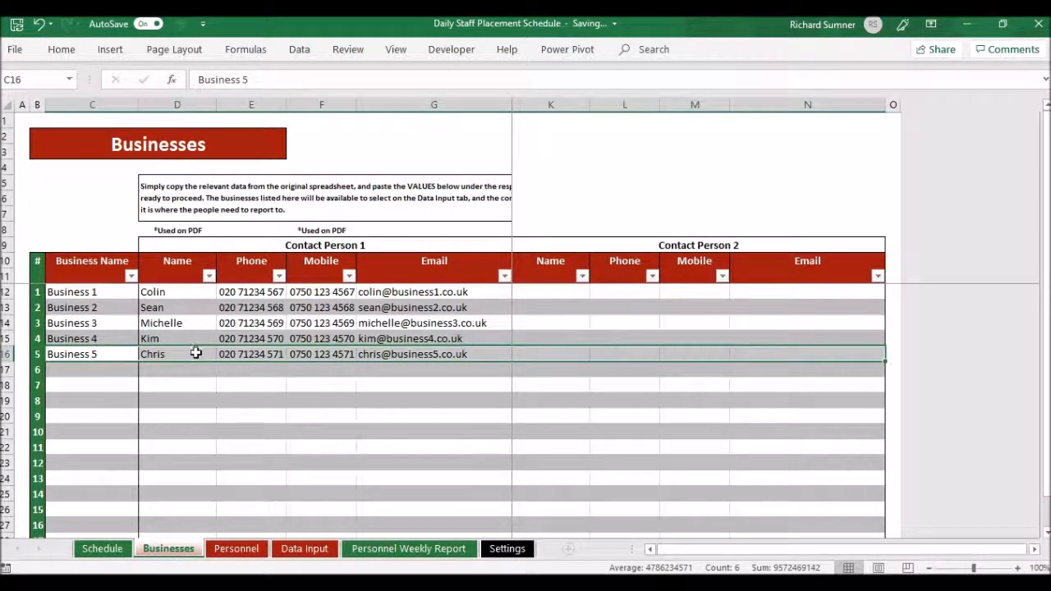
{"action": "right_click", "coordinate": [255, 351]}
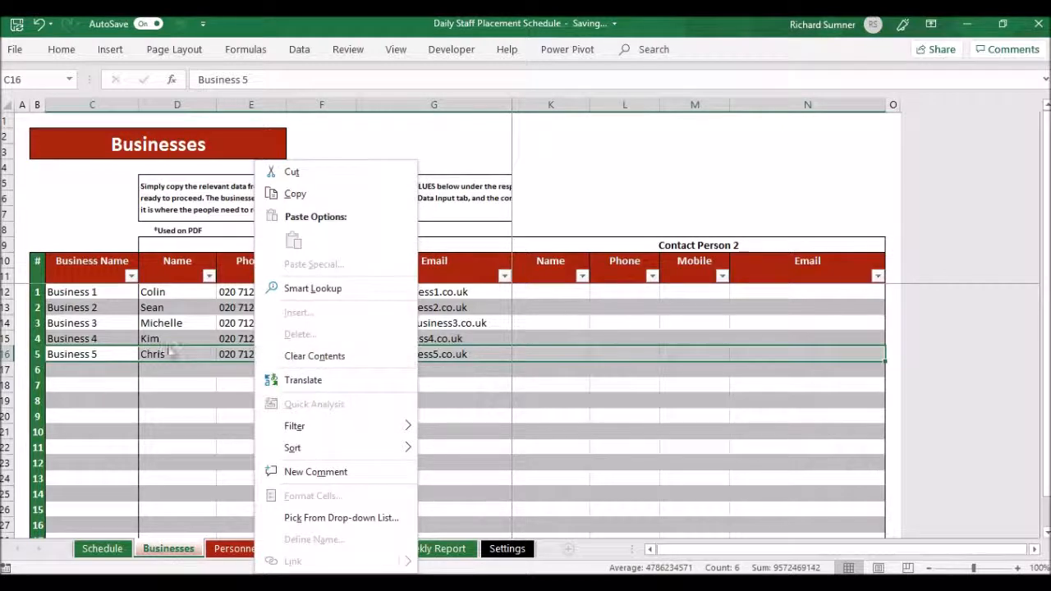
{"action": "key", "text": "Escape"}
Step: Examine the Businesses sheet's columns across to the Contact Person 2 details, and return to cell A1
{"action": "left_click", "coordinate": [121, 323]}
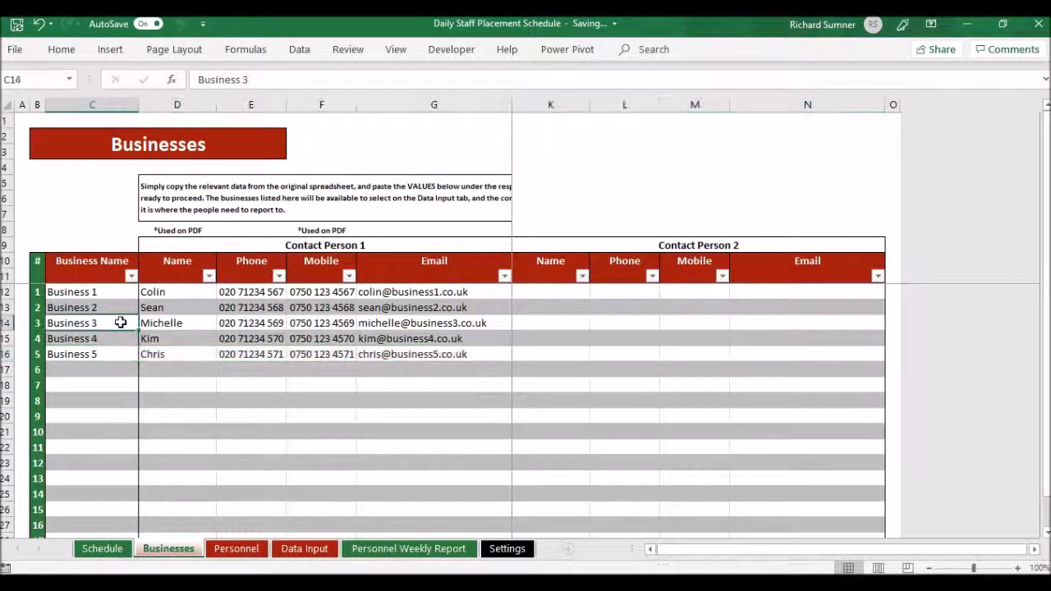
{"action": "key", "text": "Up"}
{"action": "key", "text": "Up"}
{"action": "key", "text": "Right"}
{"action": "key", "text": "Right"}
{"action": "key", "text": "Right"}
{"action": "key", "text": "Right"}
{"action": "key", "text": "Right"}
{"action": "key", "text": "Right"}
{"action": "key", "text": "Right"}
{"action": "key", "text": "Right"}
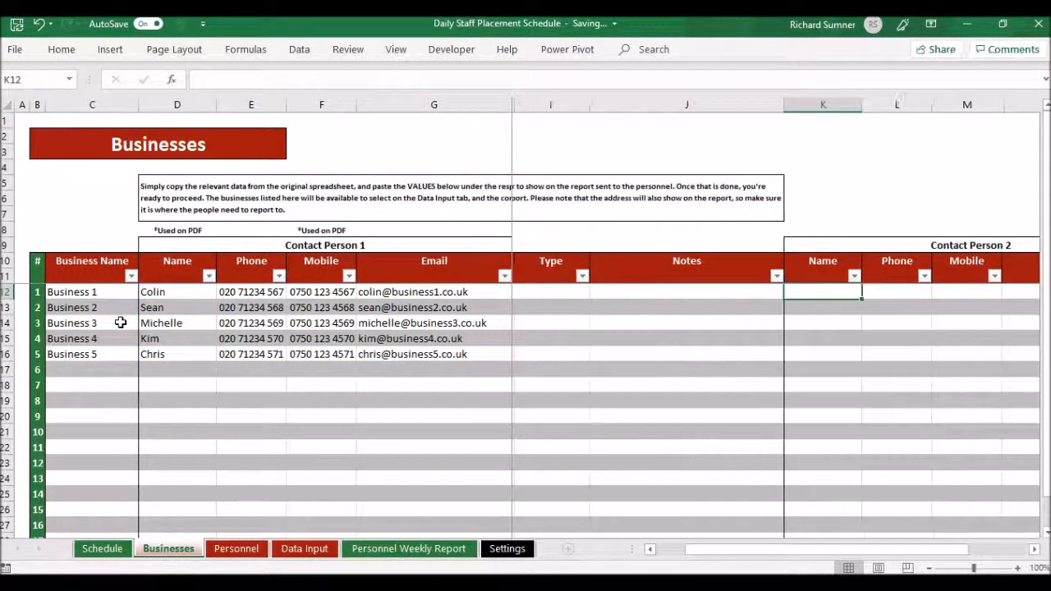
{"action": "key", "text": "Left"}
{"action": "key", "text": "Left"}
{"action": "key", "text": "Left"}
{"action": "key", "text": "Left"}
{"action": "key", "text": "Left"}
{"action": "key", "text": "Left"}
{"action": "key", "text": "Left"}
{"action": "key", "text": "Left"}
{"action": "key", "text": "Left"}
{"action": "key", "text": "Left"}
{"action": "key", "text": "Up"}
{"action": "key", "text": "Up"}
{"action": "key", "text": "Up"}
{"action": "key", "text": "Up"}
{"action": "key", "text": "Up"}
{"action": "key", "text": "Up"}
{"action": "key", "text": "Up"}
{"action": "key", "text": "Up"}
{"action": "key", "text": "Up"}
{"action": "key", "text": "Up"}
{"action": "key", "text": "Up"}
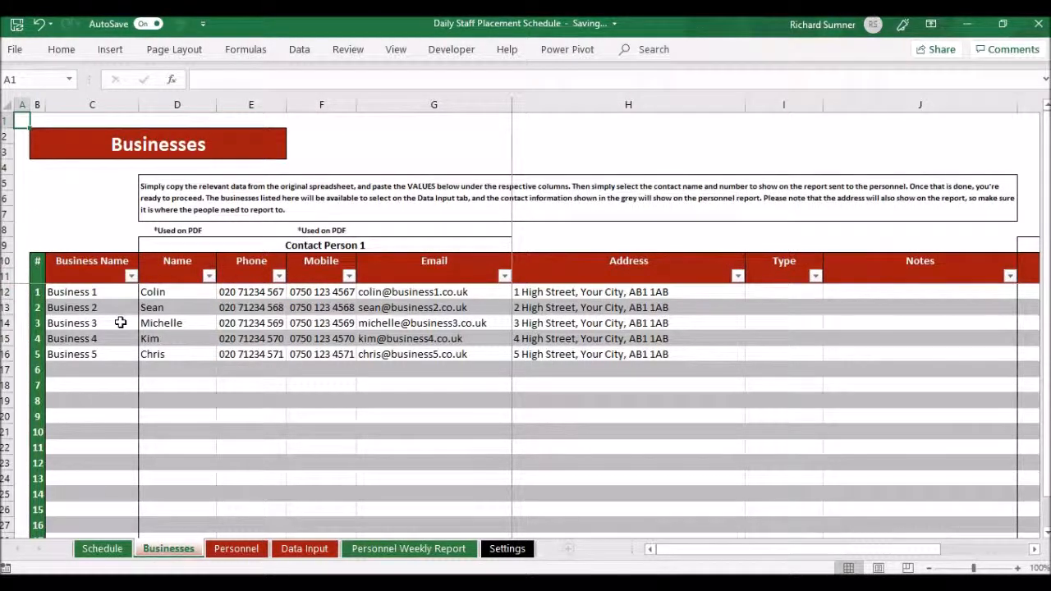
Step: Set the Start Date on the Settings sheet to 17 June
{"action": "left_click", "coordinate": [259, 552]}
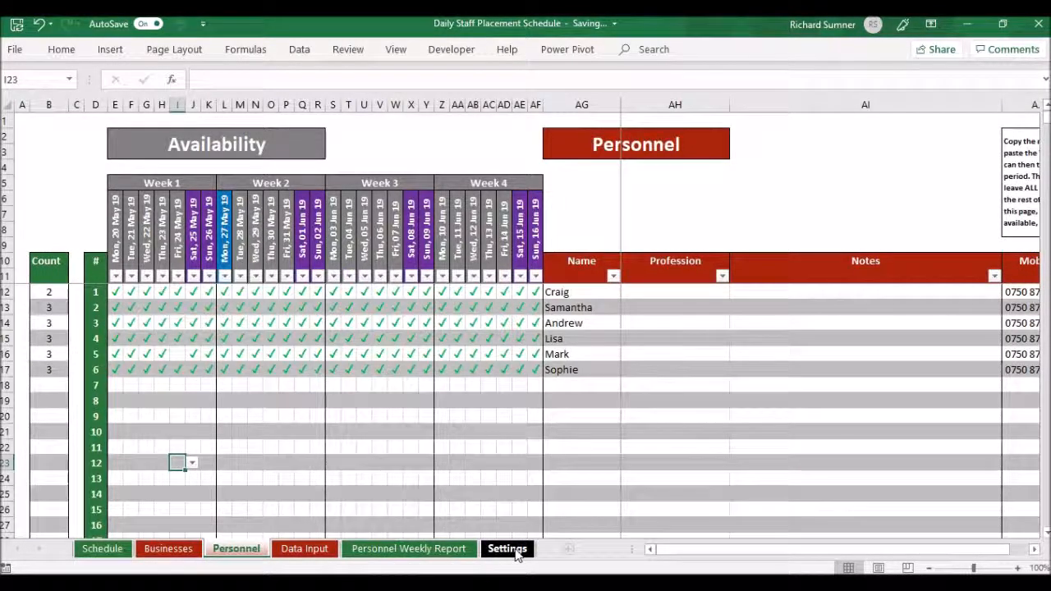
{"action": "left_click", "coordinate": [508, 549]}
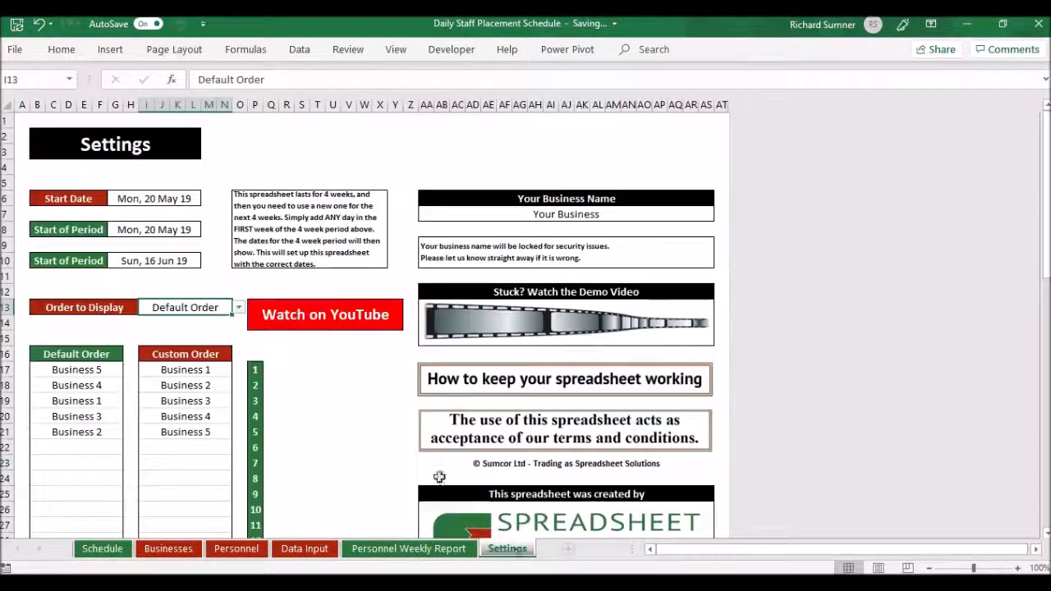
{"action": "left_click", "coordinate": [176, 202]}
{"action": "type", "text": "17 jun"}
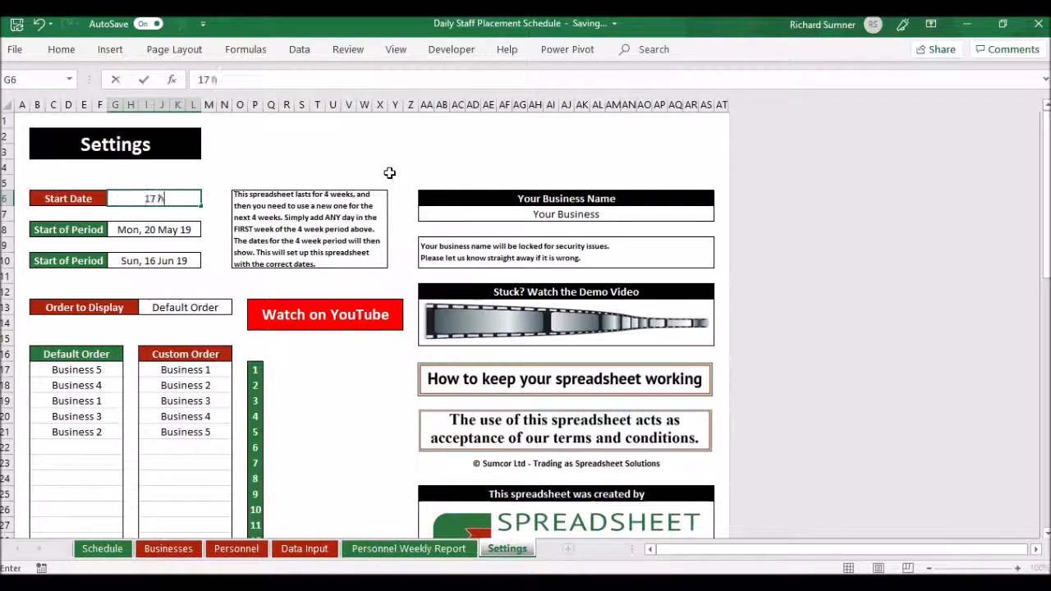
{"action": "type", "text": "e"}
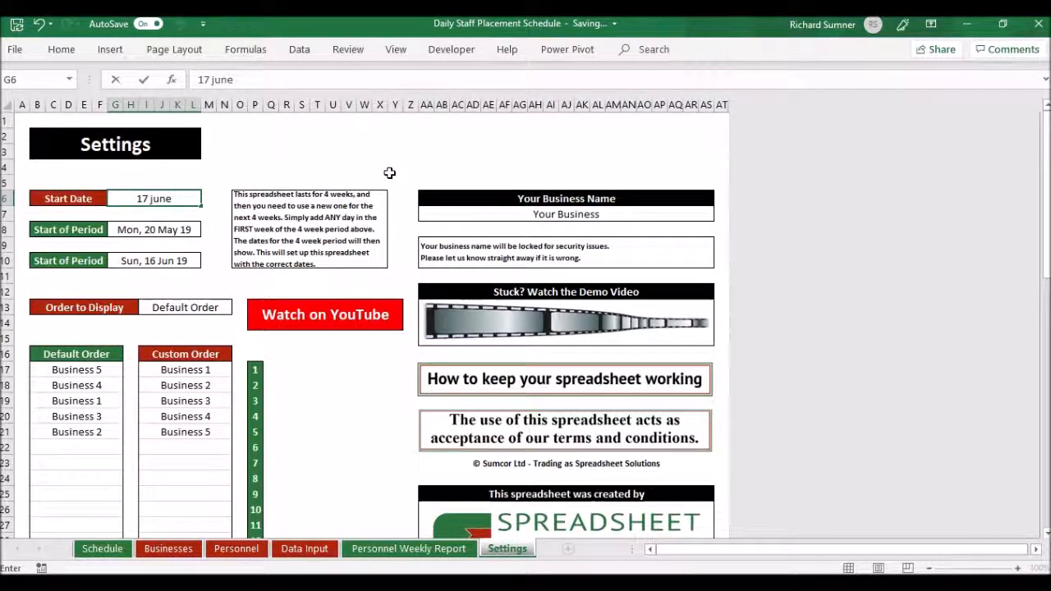
{"action": "key", "text": "Return"}
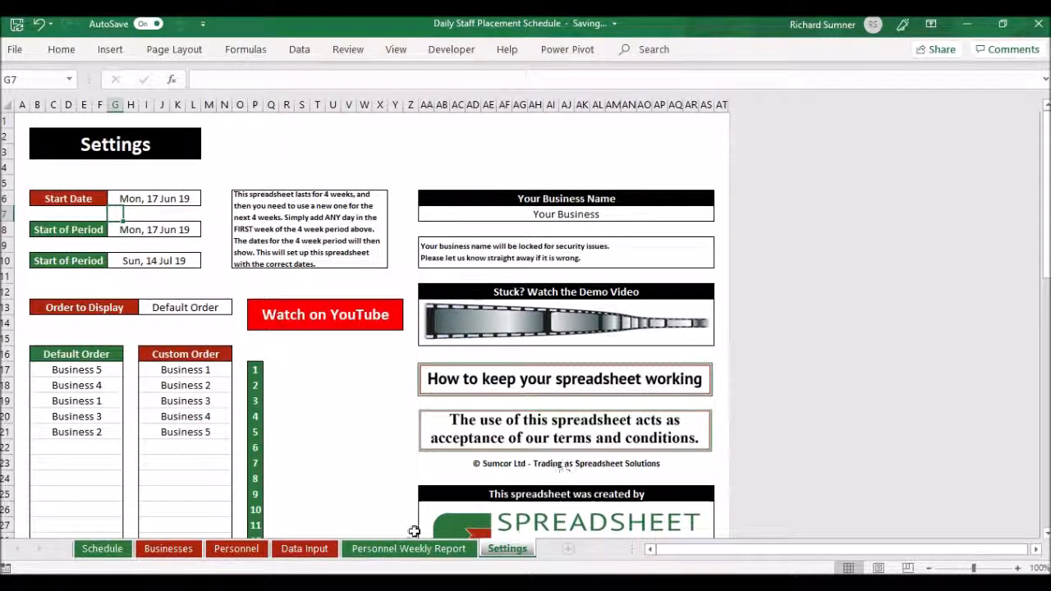
Step: Clear the five booking rows on the Data Input sheet, from the raw data Business column through Staff 9
{"action": "left_click", "coordinate": [318, 551]}
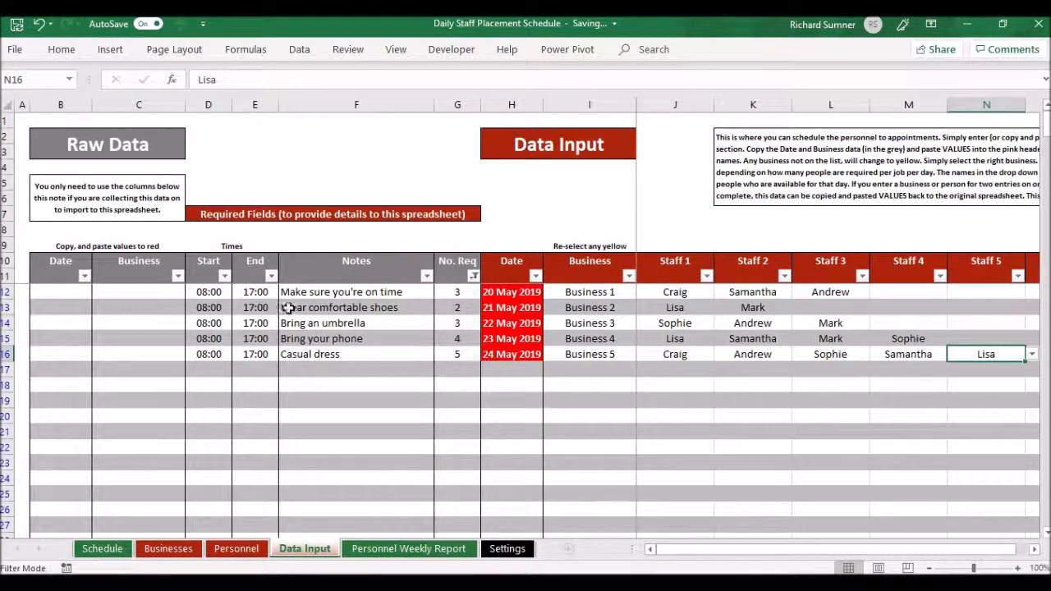
{"action": "left_click", "coordinate": [154, 296]}
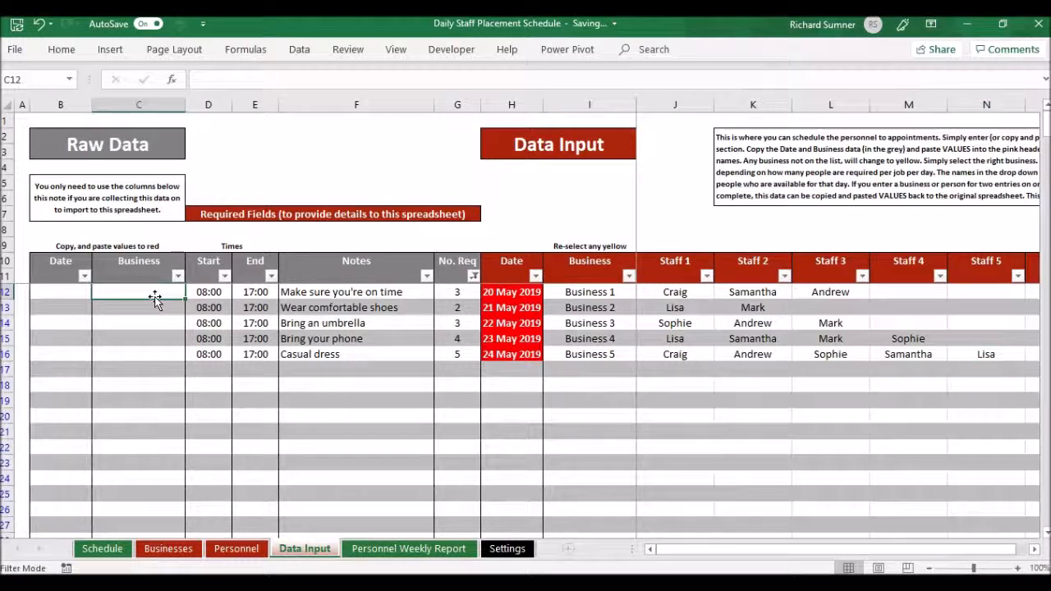
{"action": "key", "text": "ctrl+shift+Right"}
{"action": "key", "text": "ctrl+shift+Right"}
{"action": "key", "text": "shift+Right"}
{"action": "key", "text": "shift+Right"}
{"action": "key", "text": "shift+Right"}
{"action": "key", "text": "shift+Right"}
{"action": "key", "text": "shift+Right"}
{"action": "key", "text": "shift+Right"}
{"action": "key", "text": "shift+Right"}
{"action": "key", "text": "shift+Right"}
{"action": "key", "text": "shift+Right"}
{"action": "key", "text": "shift+Right"}
{"action": "key", "text": "shift+Right"}
{"action": "key", "text": "shift+Right"}
{"action": "key", "text": "shift+Left"}
{"action": "key", "text": "shift+Left"}
{"action": "key", "text": "shift+Left"}
{"action": "key", "text": "shift+Left"}
{"action": "key", "text": "shift+Left"}
{"action": "key", "text": "shift+Left"}
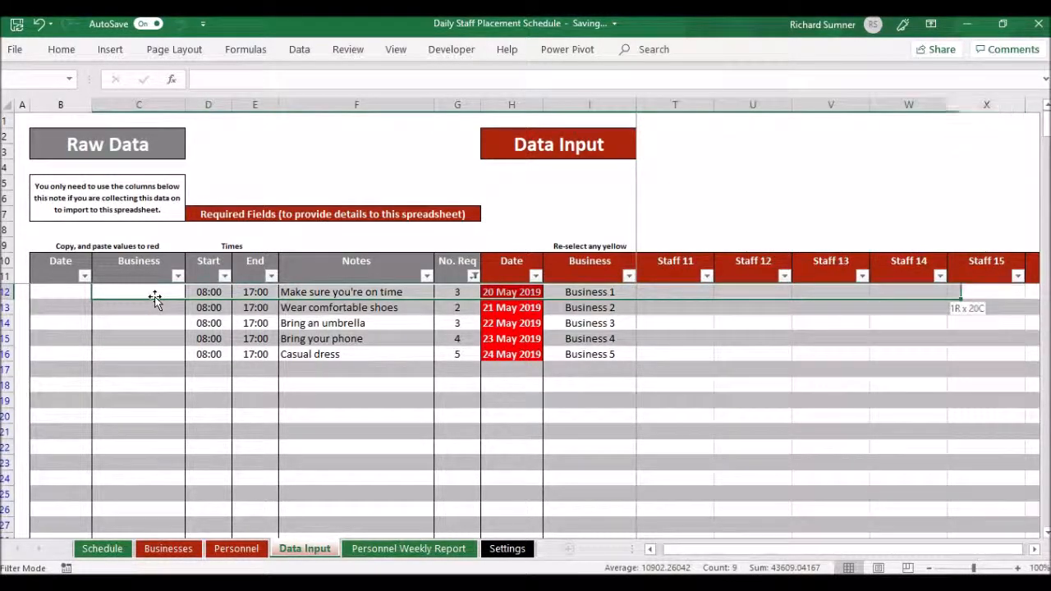
{"action": "key", "text": "ctrl+shift+Down"}
{"action": "key", "text": "ctrl+shift+Up"}
{"action": "key", "text": "shift+Down"}
{"action": "key", "text": "shift+Down"}
{"action": "key", "text": "shift+Down"}
{"action": "key", "text": "shift+Down"}
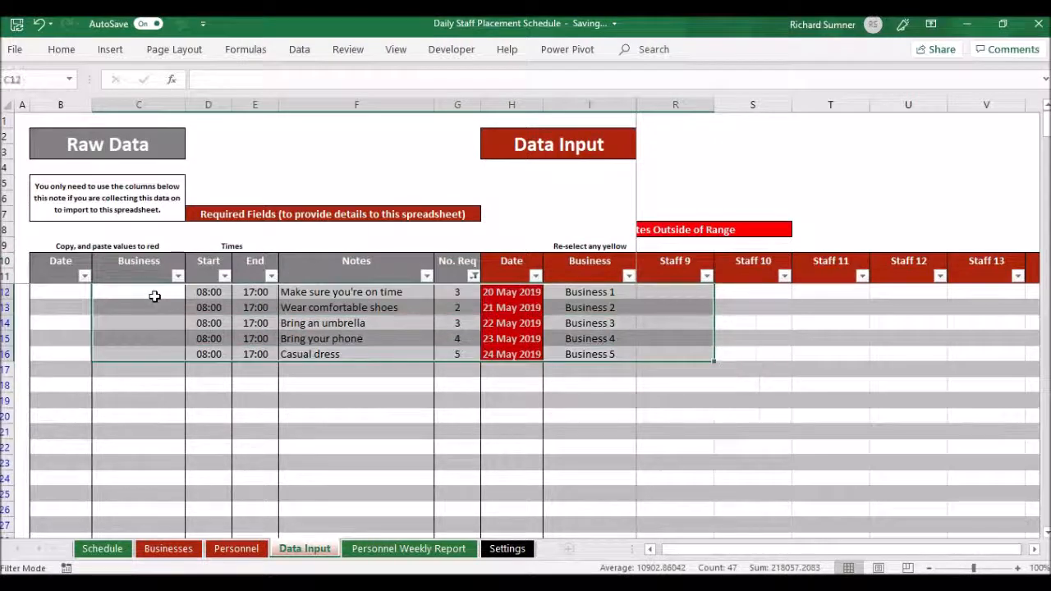
{"action": "right_click", "coordinate": [154, 296]}
{"action": "left_click", "coordinate": [235, 356]}
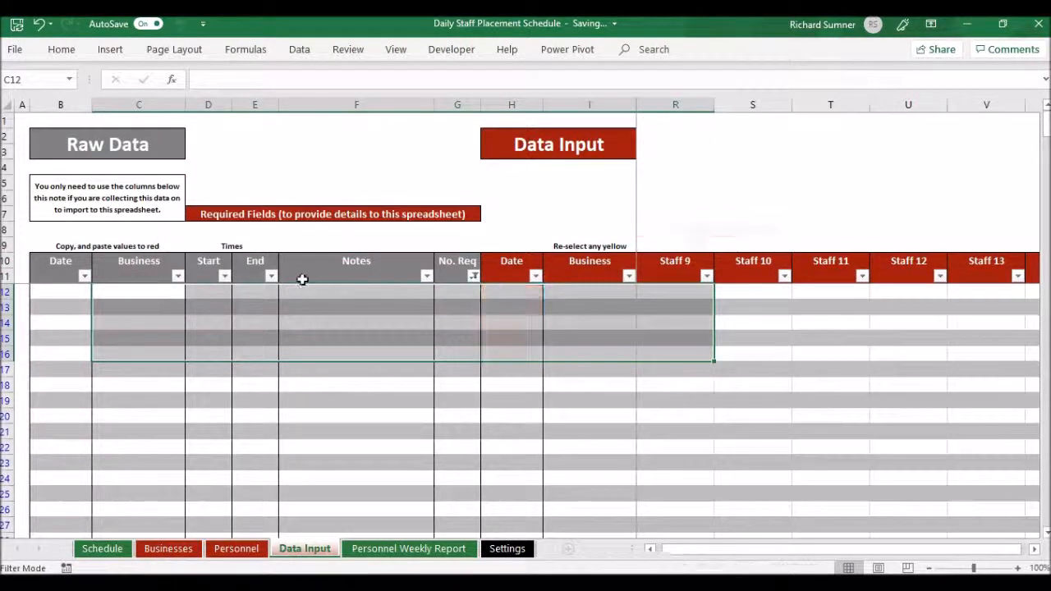
Step: Look over the headers and rows of the Data Input sheet, and return to cell A1
{"action": "left_click", "coordinate": [308, 276]}
{"action": "key", "text": "Right"}
{"action": "key", "text": "Right"}
{"action": "key", "text": "Right"}
{"action": "key", "text": "Right"}
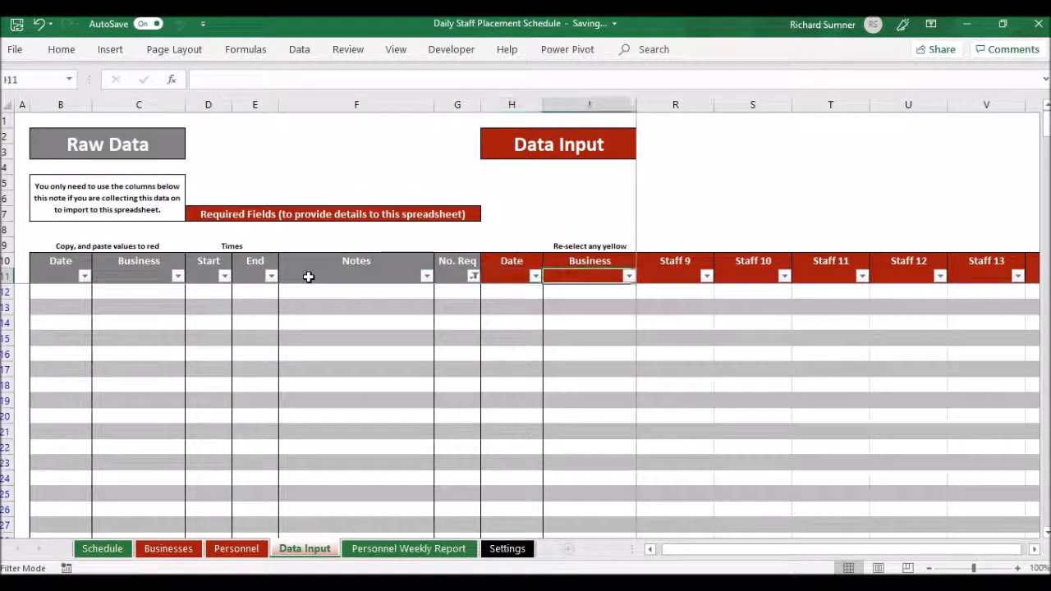
{"action": "key", "text": "Left"}
{"action": "key", "text": "Left"}
{"action": "key", "text": "Left"}
{"action": "key", "text": "Left"}
{"action": "key", "text": "Left"}
{"action": "key", "text": "Left"}
{"action": "key", "text": "Left"}
{"action": "key", "text": "Left"}
{"action": "key", "text": "Left"}
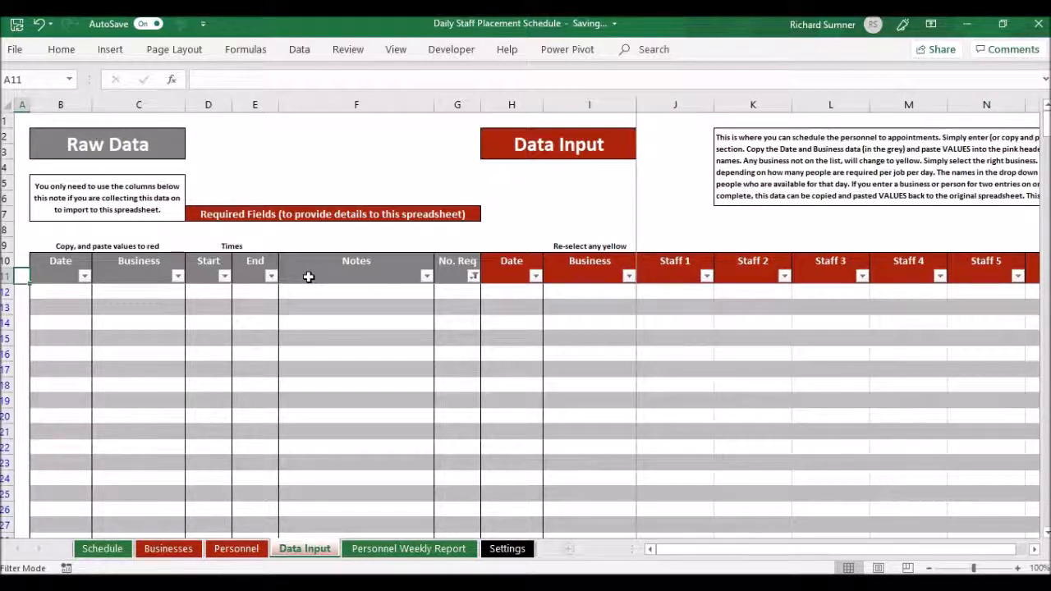
{"action": "key", "text": "Up"}
{"action": "key", "text": "Up"}
{"action": "key", "text": "Up"}
{"action": "key", "text": "Up"}
{"action": "key", "text": "Up"}
{"action": "key", "text": "Up"}
{"action": "key", "text": "Up"}
{"action": "key", "text": "Up"}
{"action": "key", "text": "Up"}
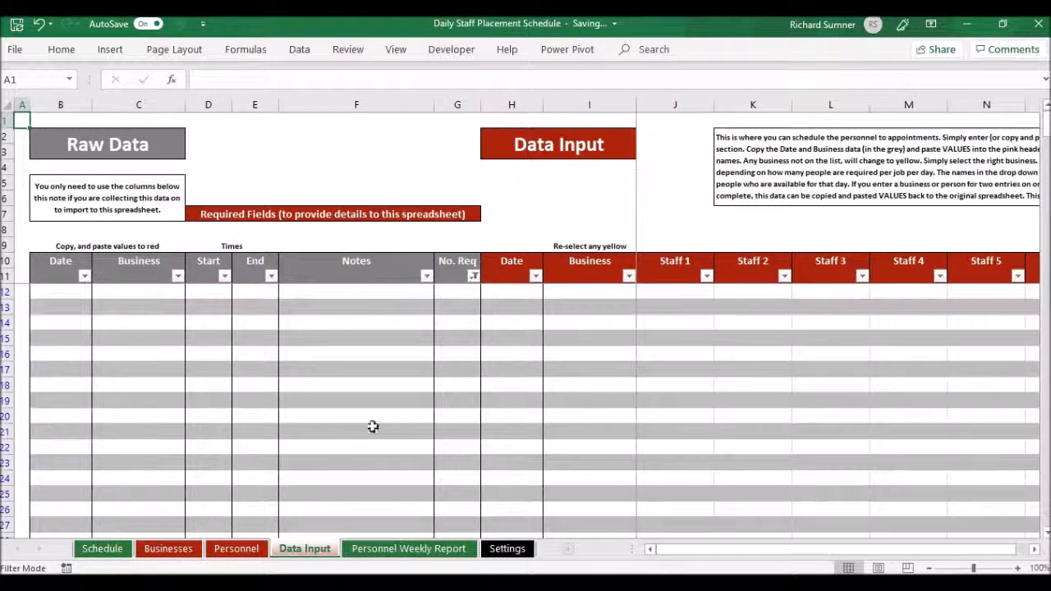
Step: Clear the selected personnel and the Week Number on the Personnel Weekly Report, and return to cell A1
{"action": "left_click", "coordinate": [413, 549]}
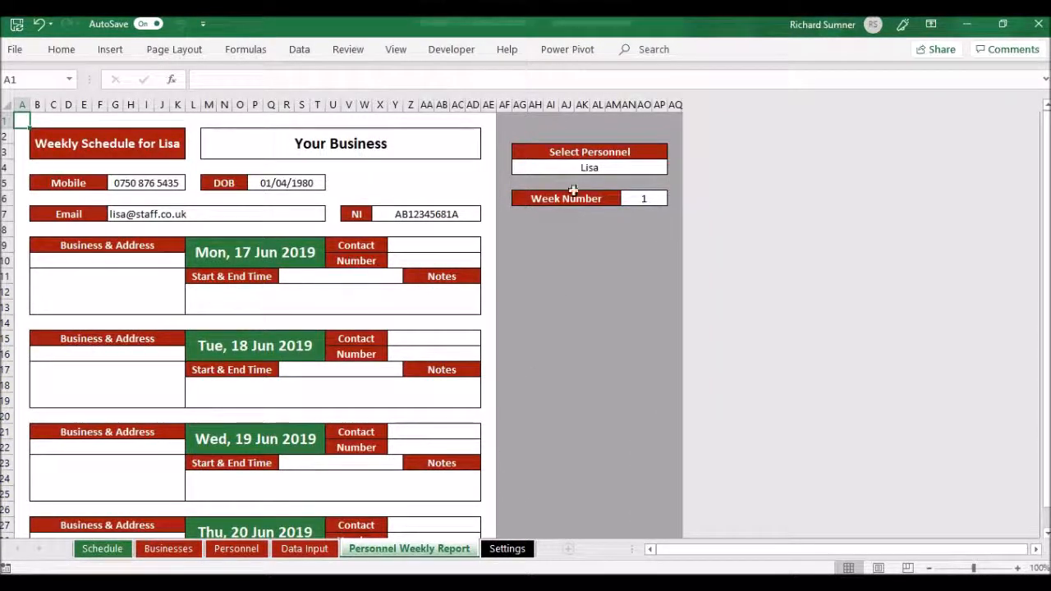
{"action": "left_click", "coordinate": [613, 168]}
{"action": "key", "text": "BackSpace"}
{"action": "key", "text": "Return"}
{"action": "key", "text": "Right"}
{"action": "key", "text": "Right"}
{"action": "key", "text": "Right"}
{"action": "key", "text": "Right"}
{"action": "key", "text": "Right"}
{"action": "key", "text": "Right"}
{"action": "key", "text": "Down"}
{"action": "key", "text": "BackSpace"}
{"action": "key", "text": "Up"}
{"action": "key", "text": "Up"}
{"action": "key", "text": "Up"}
{"action": "key", "text": "ctrl+Home"}
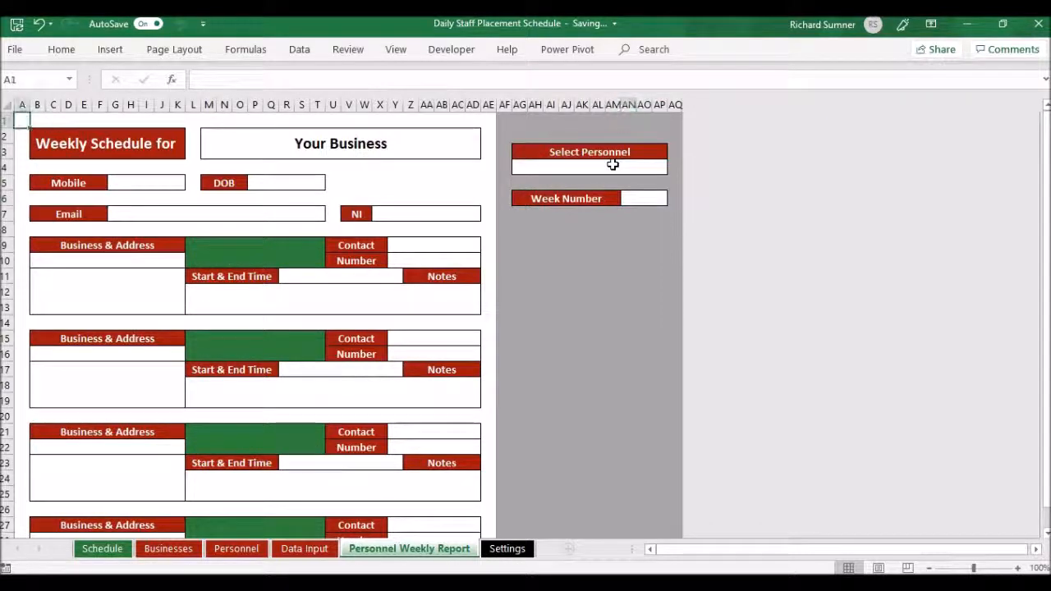
Step: Review the Settings, Data Input and Personnel sheets for the new four-week period
{"action": "left_click", "coordinate": [530, 549]}
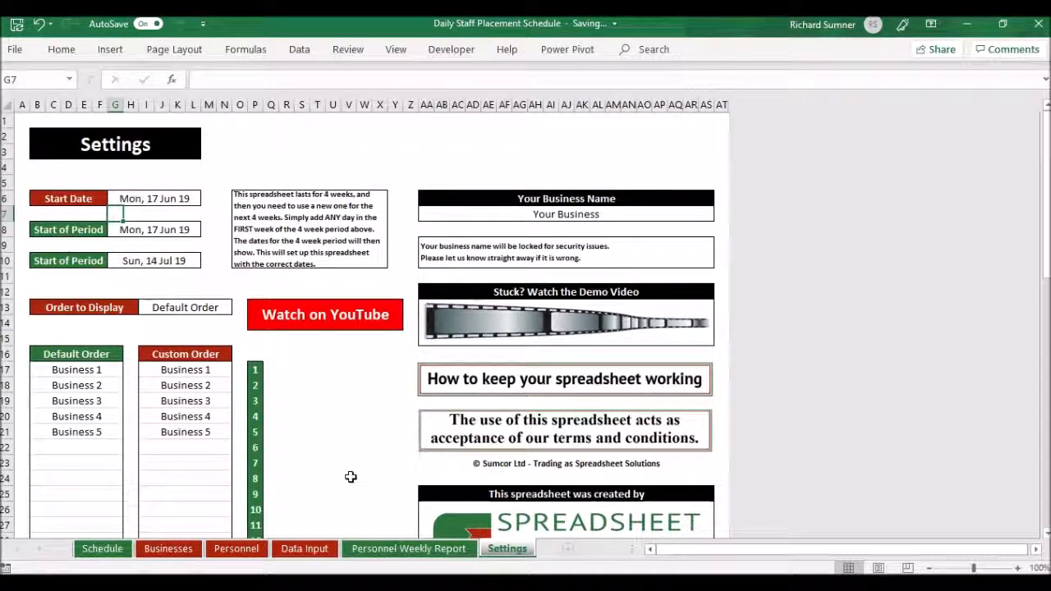
{"action": "left_click", "coordinate": [312, 550]}
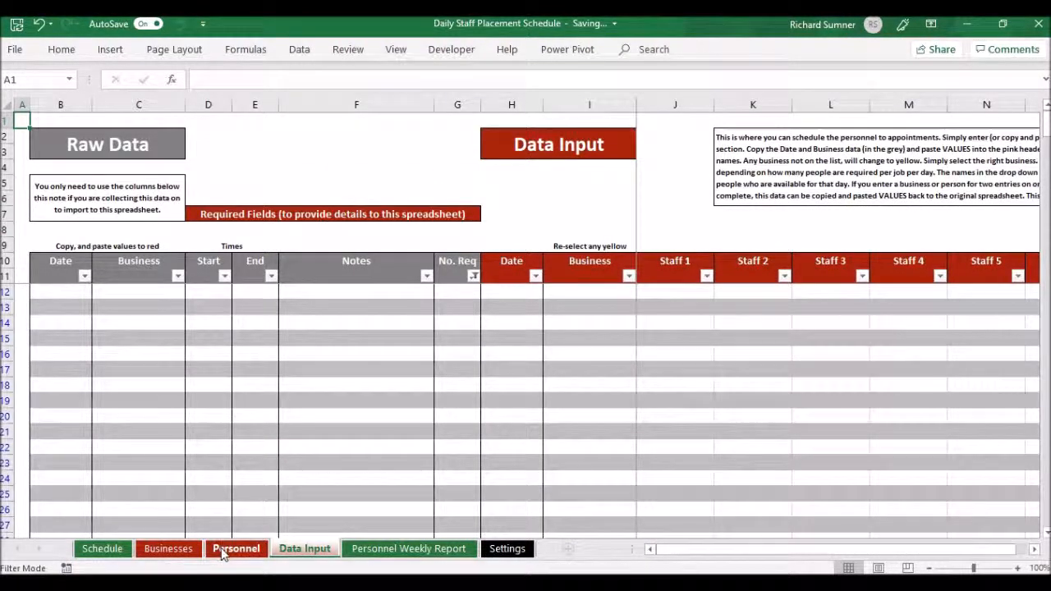
{"action": "left_click", "coordinate": [237, 549]}
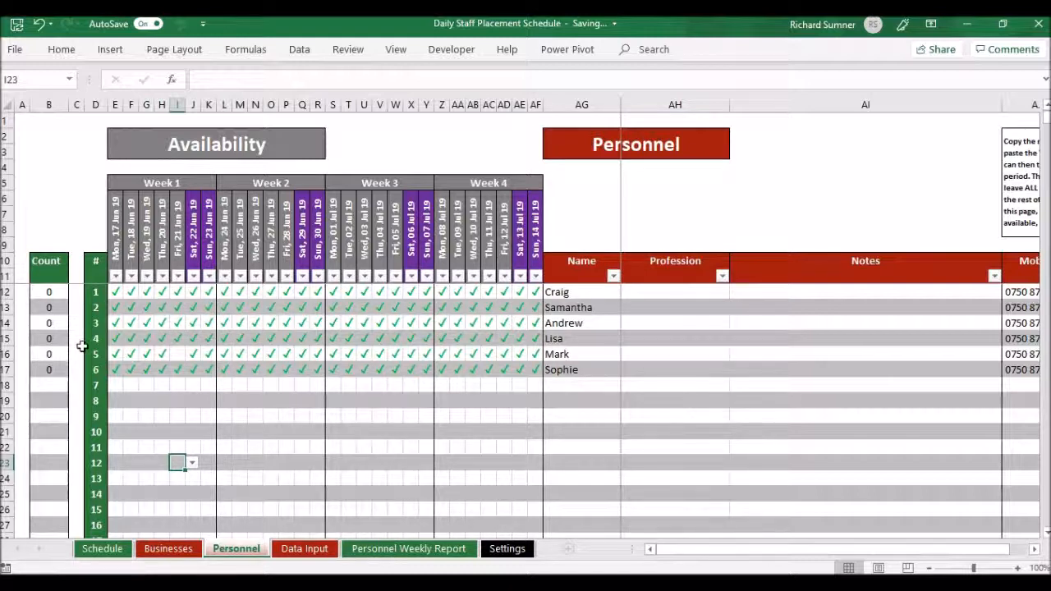
Step: Mark person number 5 as available with a tick for Fri, 21 Jun 19 on the Personnel sheet, and return to cell A1
{"action": "left_click", "coordinate": [177, 354]}
{"action": "left_click", "coordinate": [193, 354]}
{"action": "left_click", "coordinate": [183, 380]}
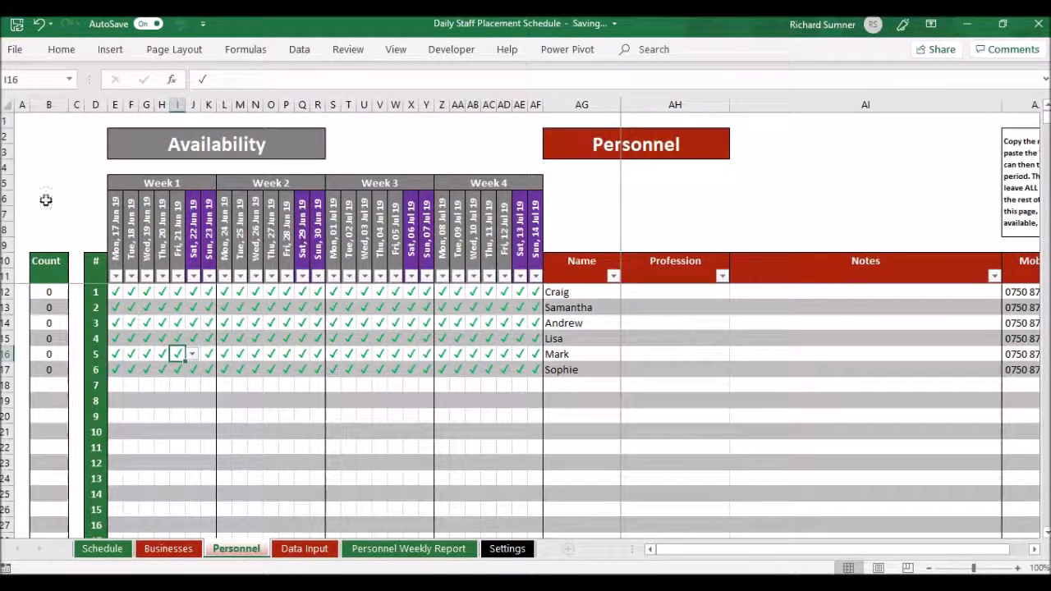
{"action": "left_click", "coordinate": [23, 120]}
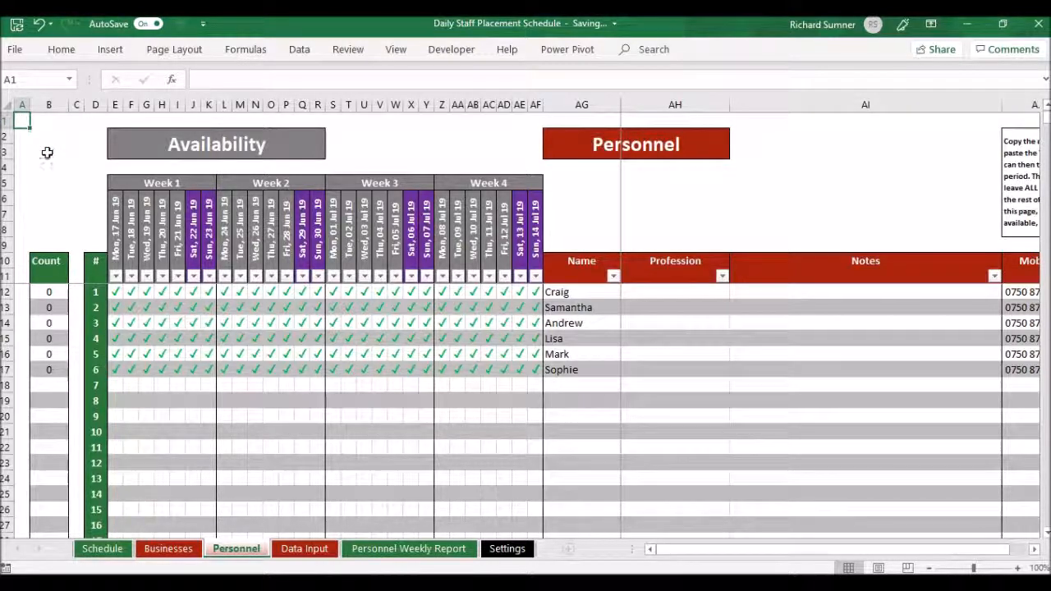
Step: Check the Businesses sheet, and clear the Schedule Date on the Schedule sheet
{"action": "left_click", "coordinate": [169, 548]}
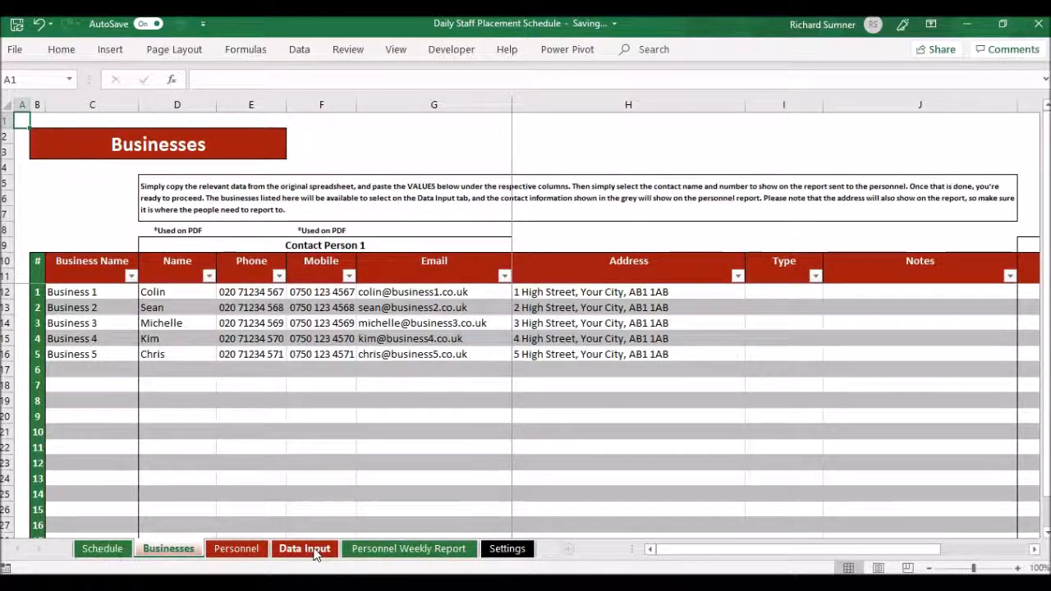
{"action": "left_click", "coordinate": [113, 555]}
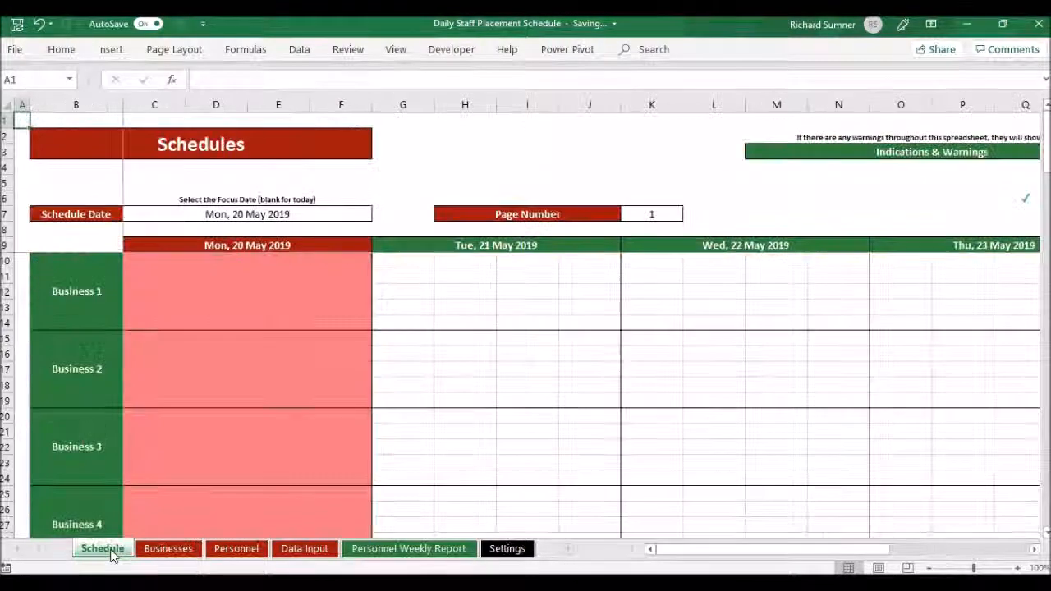
{"action": "left_click", "coordinate": [245, 215]}
{"action": "key", "text": "BackSpace"}
{"action": "key", "text": "Return"}
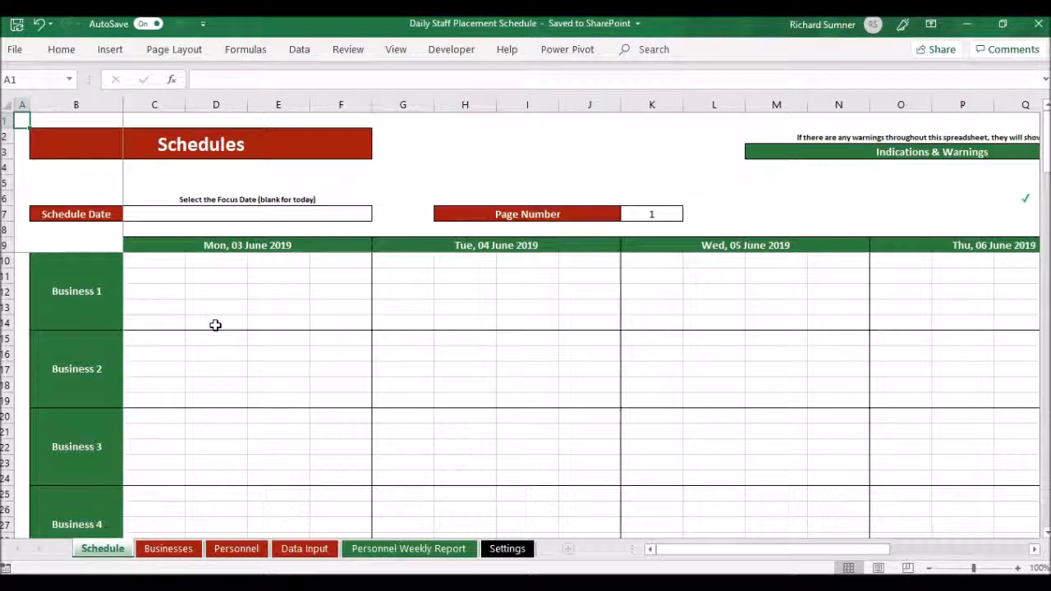
Step: Review the period dates on the Settings sheet and return to the Schedule sheet
{"action": "left_click", "coordinate": [506, 548]}
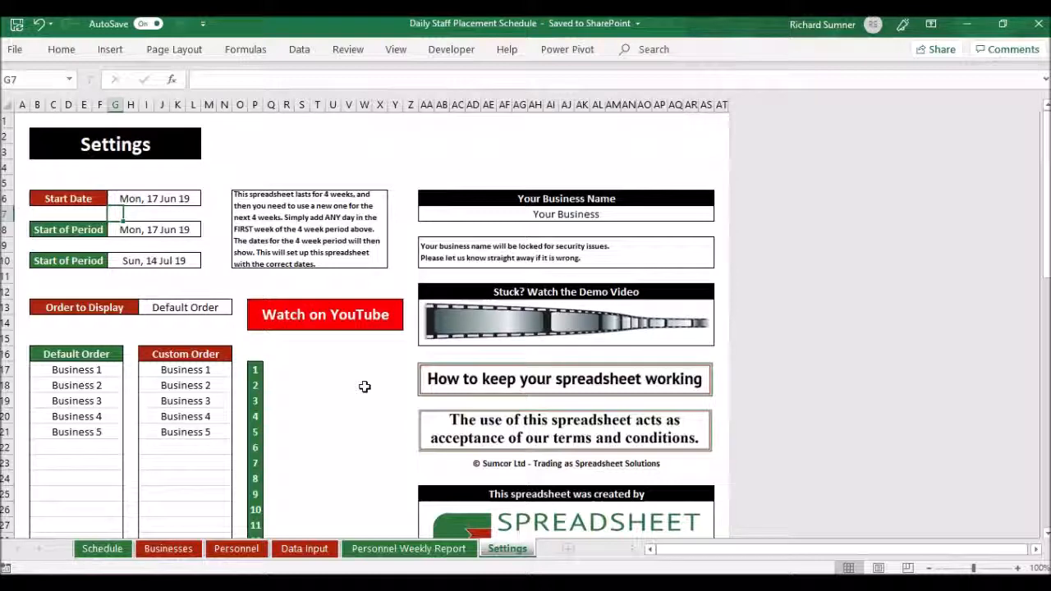
{"action": "left_click", "coordinate": [102, 548]}
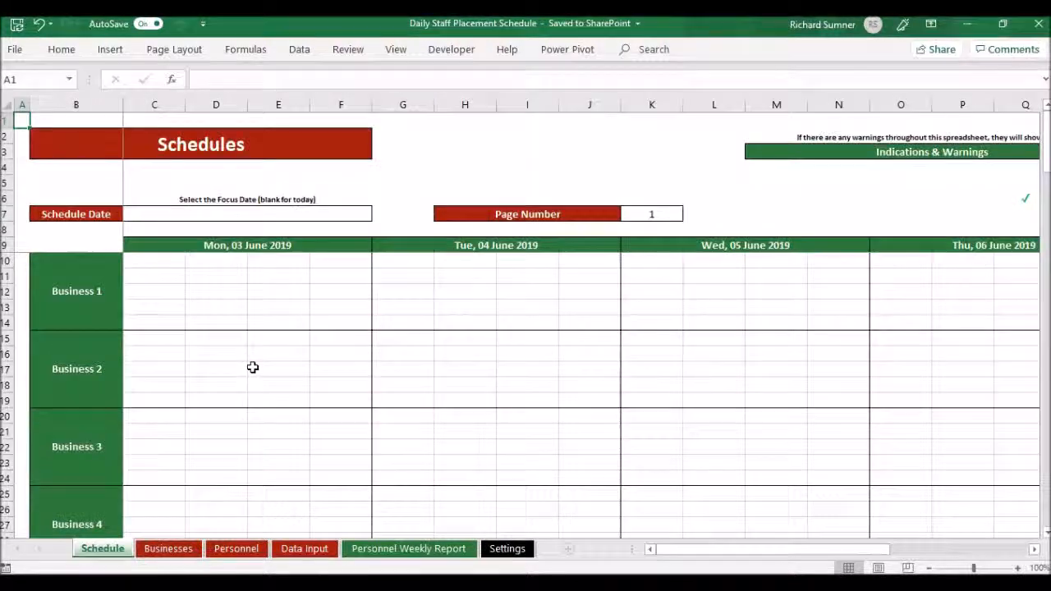